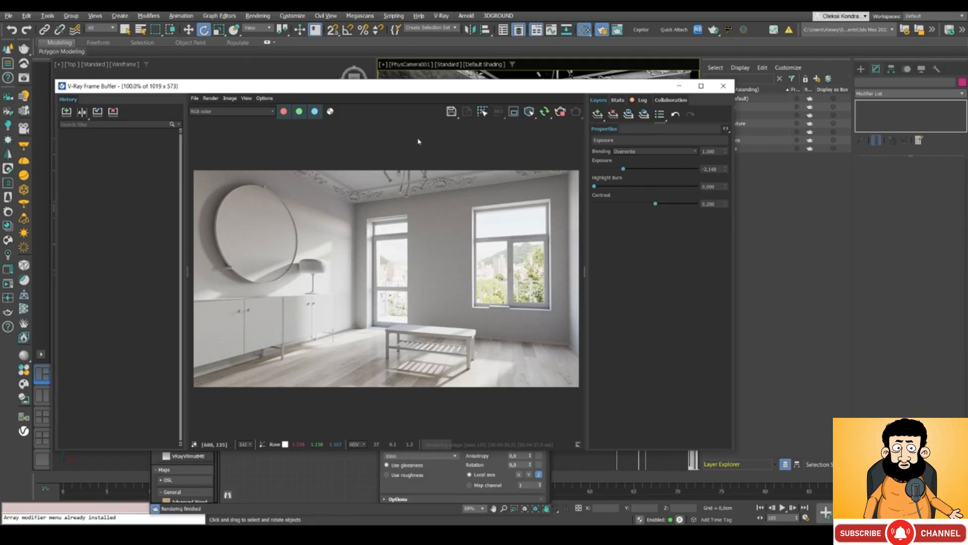
# Step: Store the current render without curtains in the V-Ray Frame Buffer history
pyautogui.moveTo(276, 91); pyautogui.dragTo(247, 87)
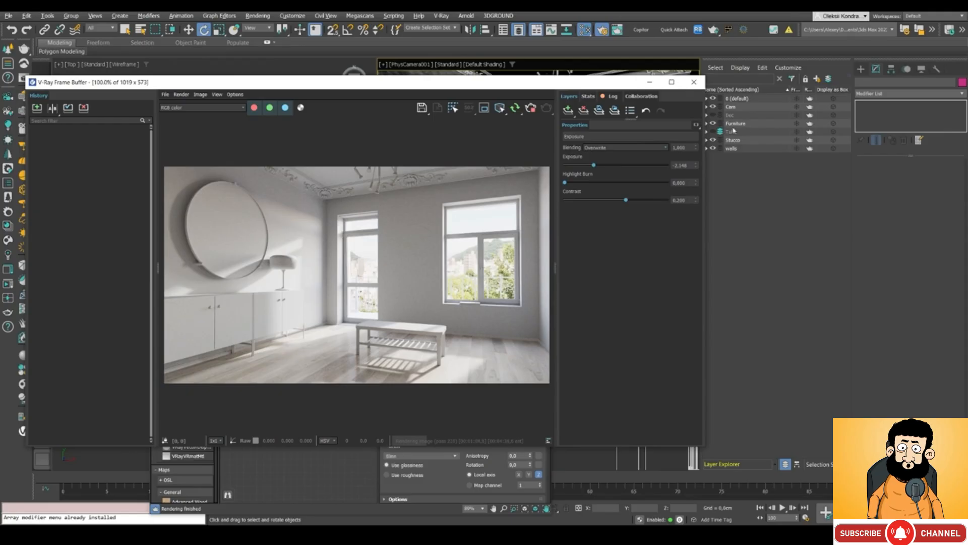
pyautogui.moveTo(447, 88); pyautogui.dragTo(526, 84)
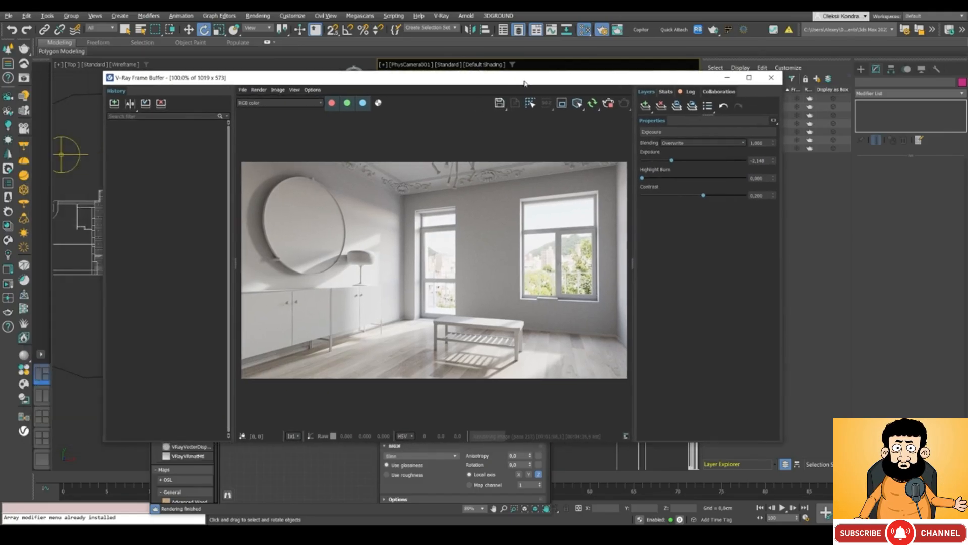
pyautogui.click(115, 104)
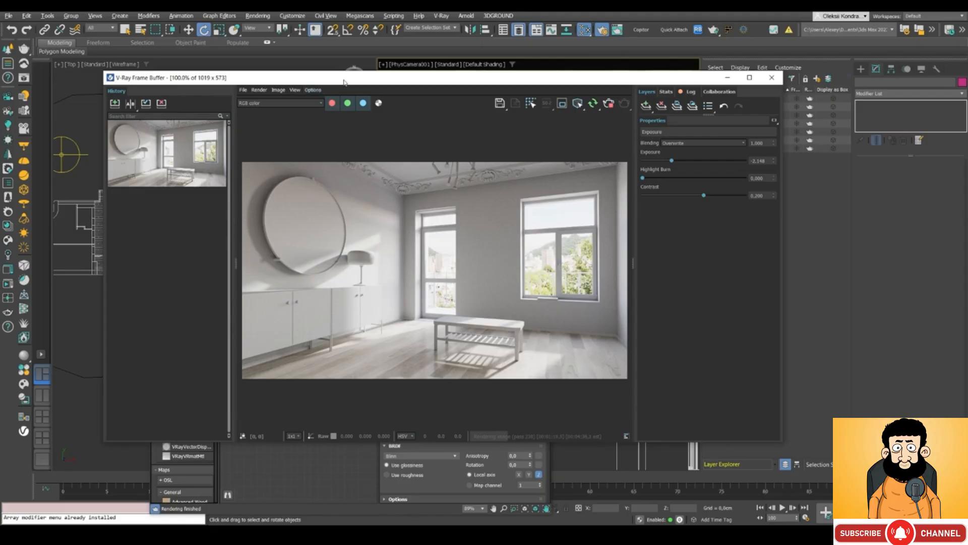
# Step: Turn on the visibility of the Tule layer so the curtains appear in the interactive render
pyautogui.moveTo(344, 83); pyautogui.dragTo(264, 88)
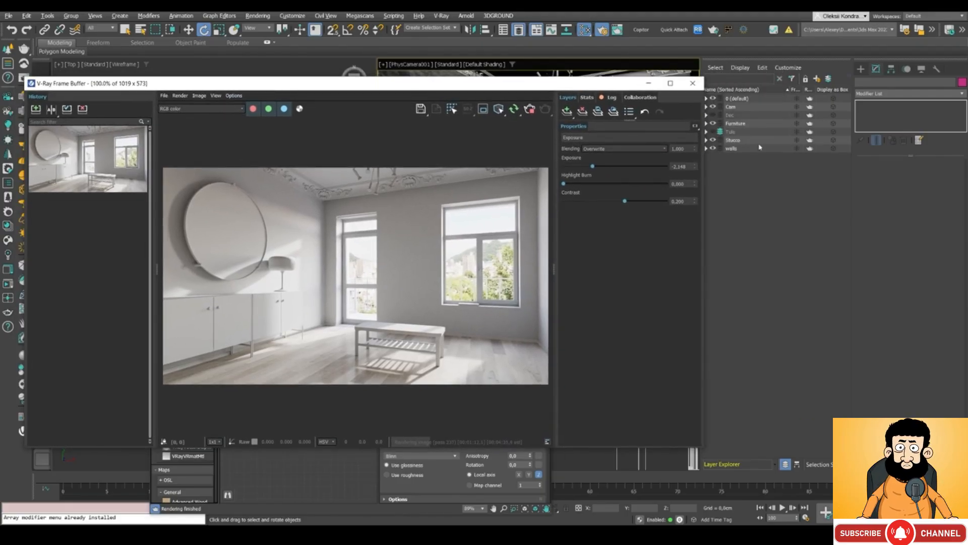
pyautogui.click(713, 132)
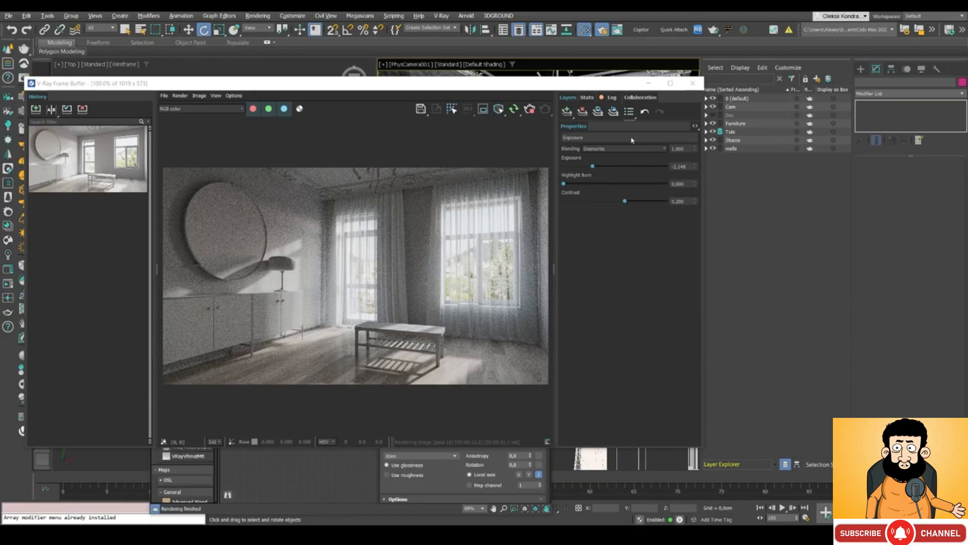
pyautogui.moveTo(259, 90); pyautogui.dragTo(513, 90)
pyautogui.moveTo(393, 91); pyautogui.dragTo(216, 84)
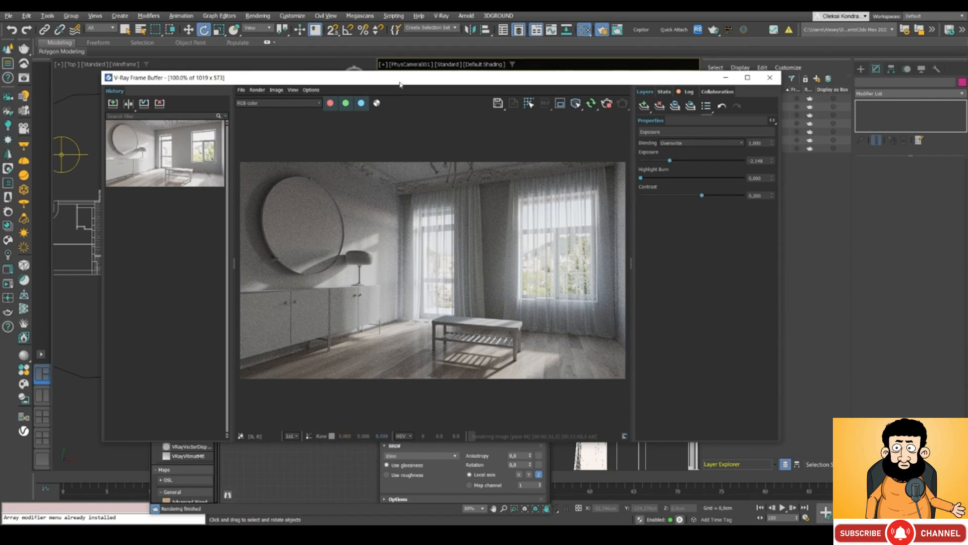
# Step: Place the Slate Material Editor beside the render, frame the tule material's nodes and move its diffuse Falloff map slightly upward
pyautogui.moveTo(400, 84); pyautogui.dragTo(563, 78)
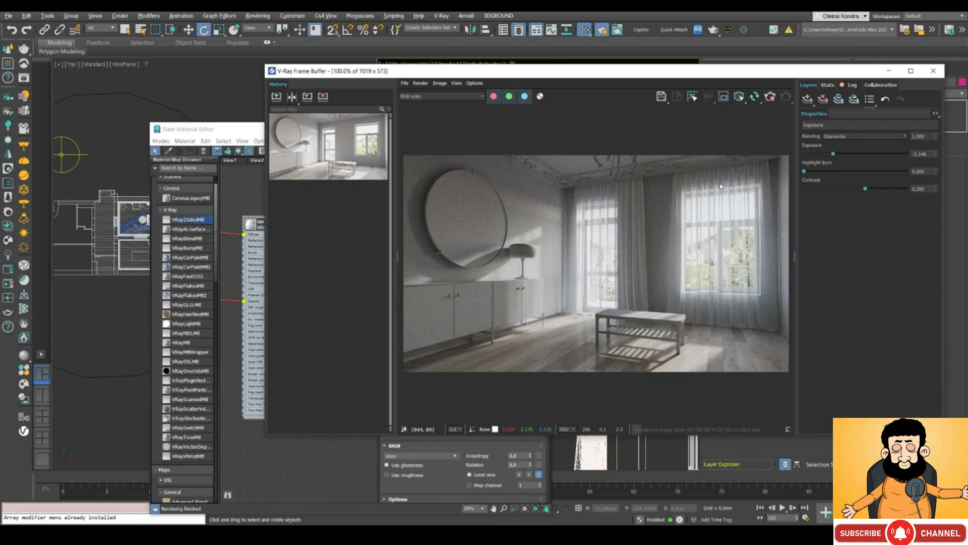
pyautogui.moveTo(481, 75); pyautogui.dragTo(524, 73)
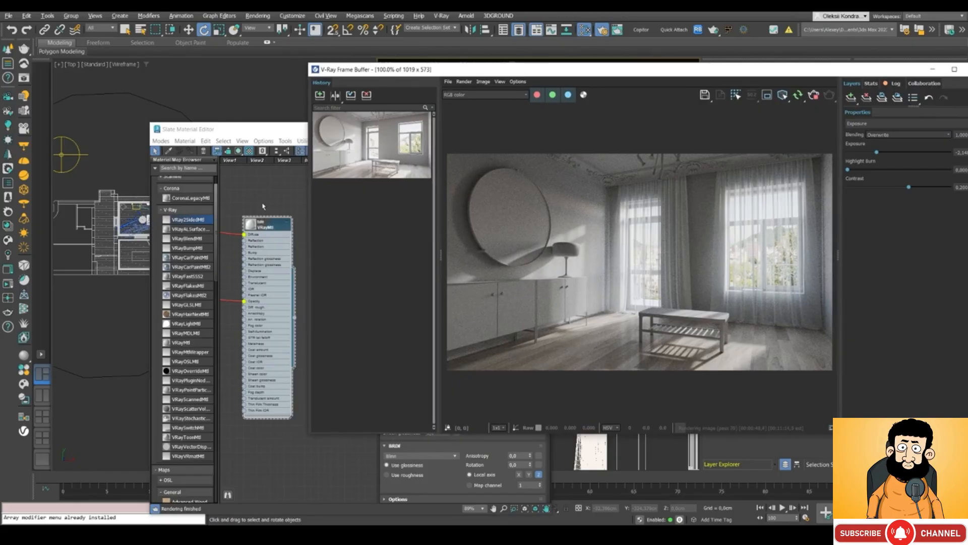
pyautogui.moveTo(259, 130); pyautogui.dragTo(169, 107)
pyautogui.scroll(-3, 207, 183)
pyautogui.moveTo(170, 166); pyautogui.dragTo(216, 197, button='middle')
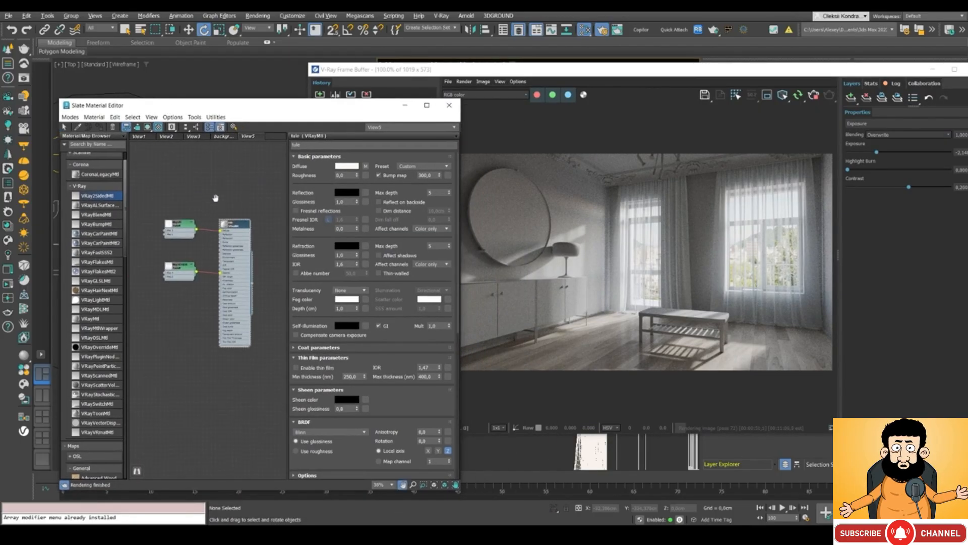
pyautogui.scroll(2, 219, 231)
pyautogui.scroll(2, 219, 231)
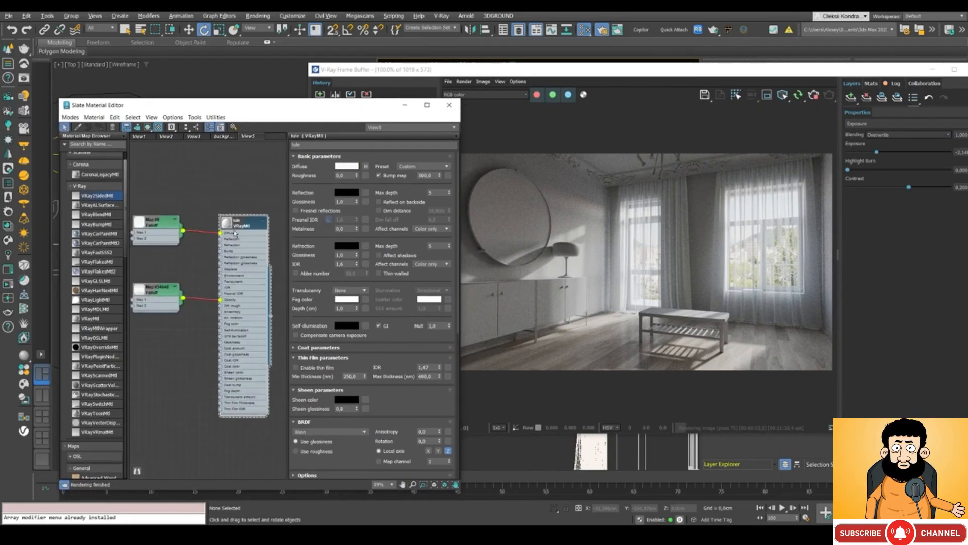
pyautogui.moveTo(147, 215); pyautogui.dragTo(147, 212)
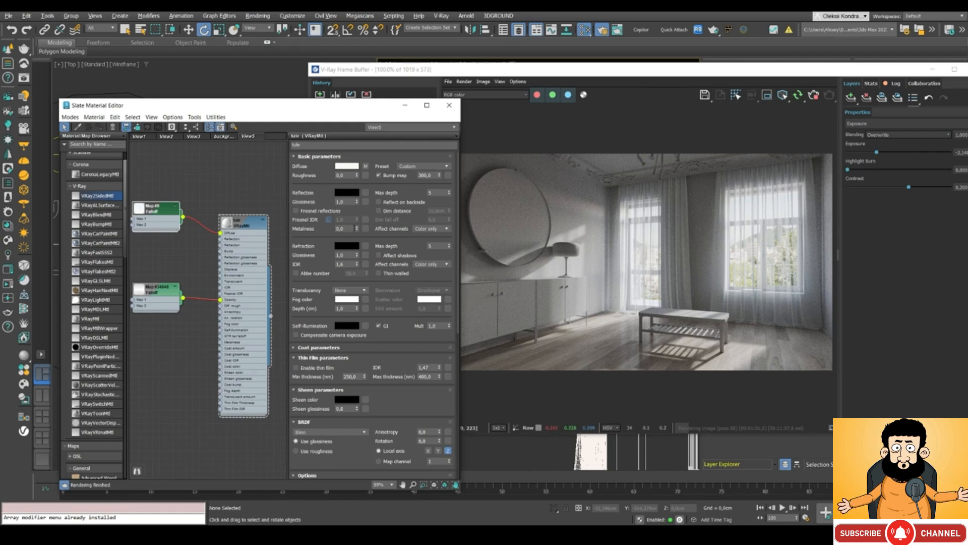
# Step: Add a VRay2SidedMtl node to the material graph beside the tule VRayMtl
pyautogui.scroll(-5, 207, 191)
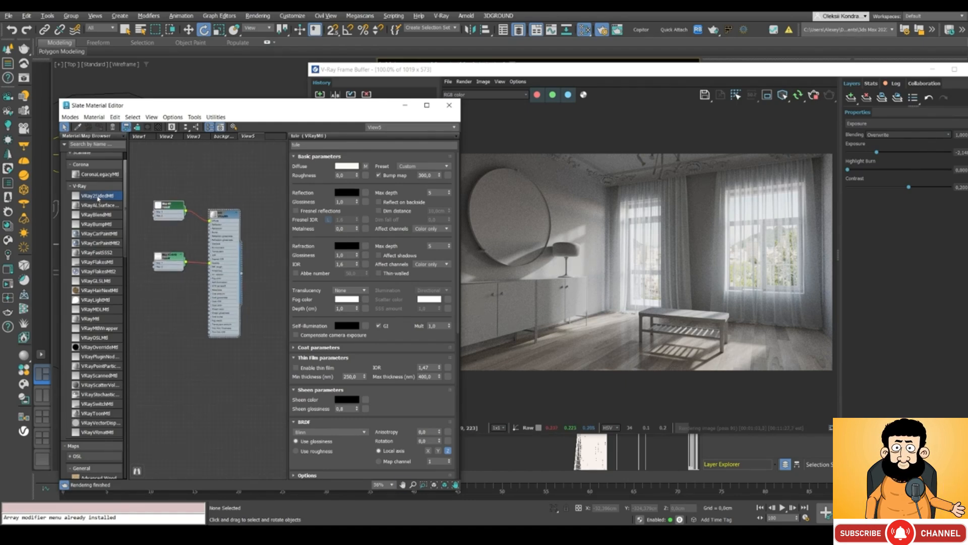
pyautogui.moveTo(98, 198); pyautogui.dragTo(272, 242)
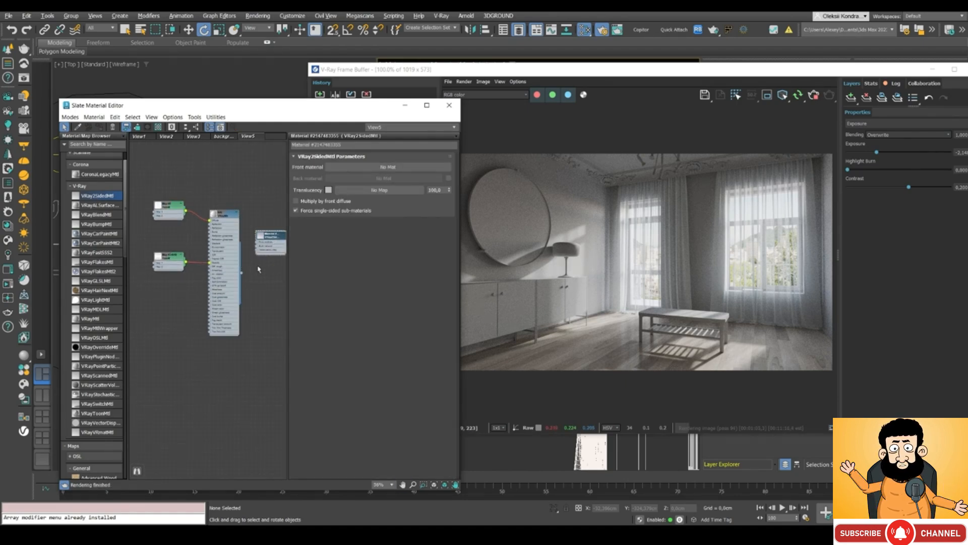
pyautogui.moveTo(259, 269); pyautogui.dragTo(252, 277, button='middle')
pyautogui.scroll(1, 252, 277)
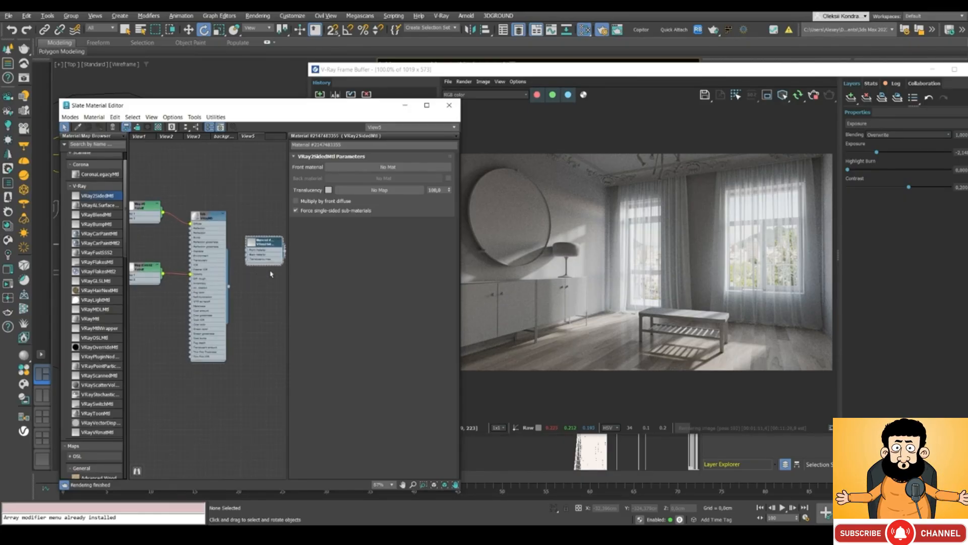
pyautogui.scroll(1, 266, 285)
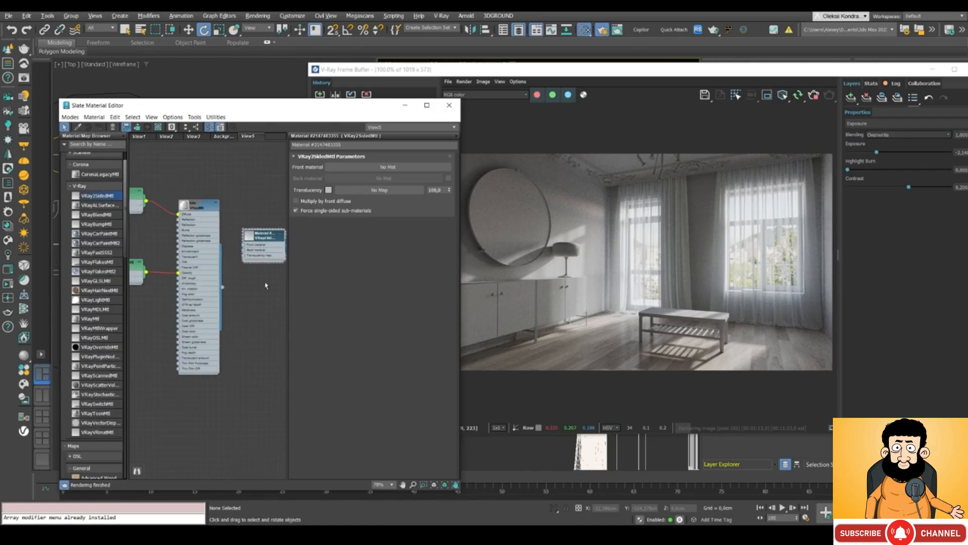
pyautogui.scroll(1, 267, 286)
pyautogui.moveTo(266, 286); pyautogui.dragTo(245, 304, button='middle')
pyautogui.moveTo(242, 246); pyautogui.dragTo(258, 248)
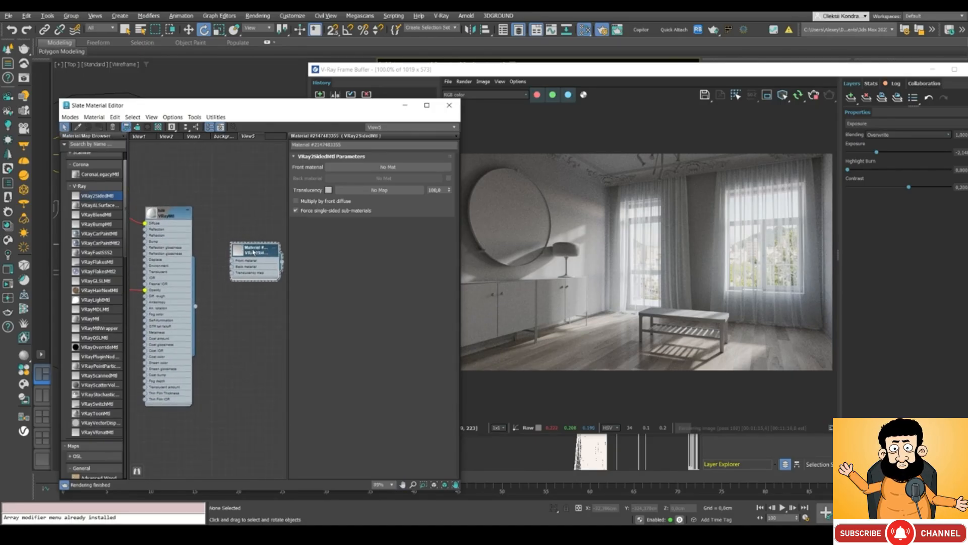
# Step: Connect the tule VRayMtl to the two-sided material's Front material slot and open the two-sided material's parameters
pyautogui.click(183, 228)
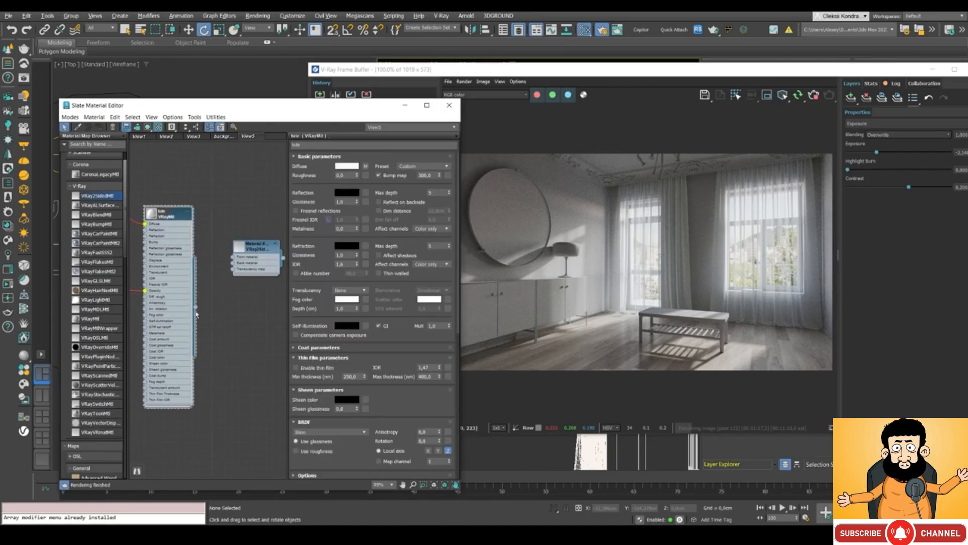
pyautogui.moveTo(195, 307); pyautogui.dragTo(233, 257)
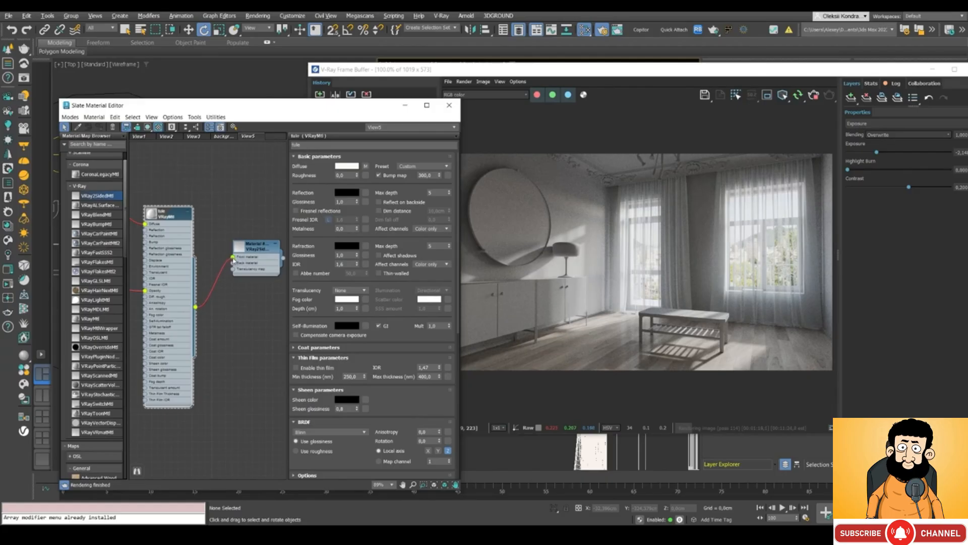
pyautogui.doubleClick(263, 250)
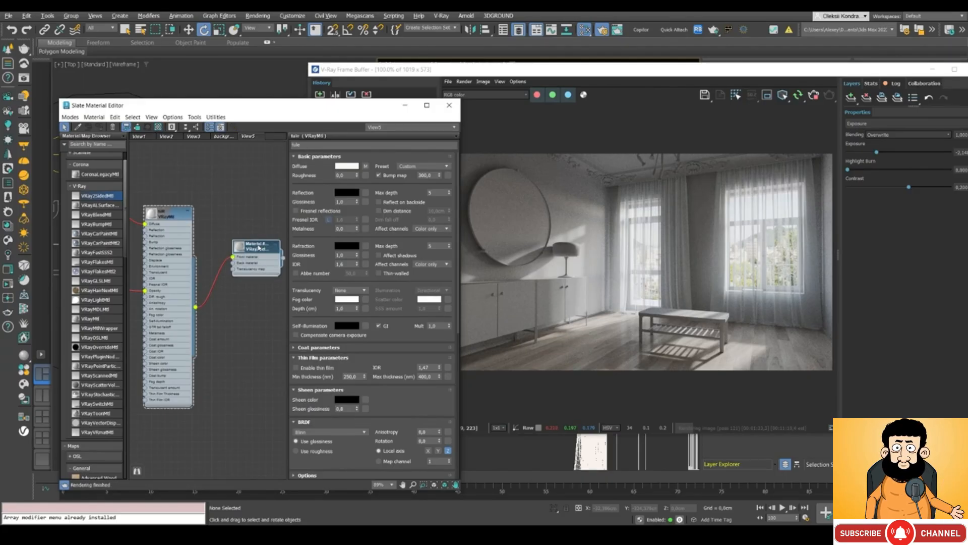
# Step: Select the tule curtains in the camera view and assign the two-sided material to them
pyautogui.moveTo(548, 70); pyautogui.dragTo(529, 282)
pyautogui.click(631, 131)
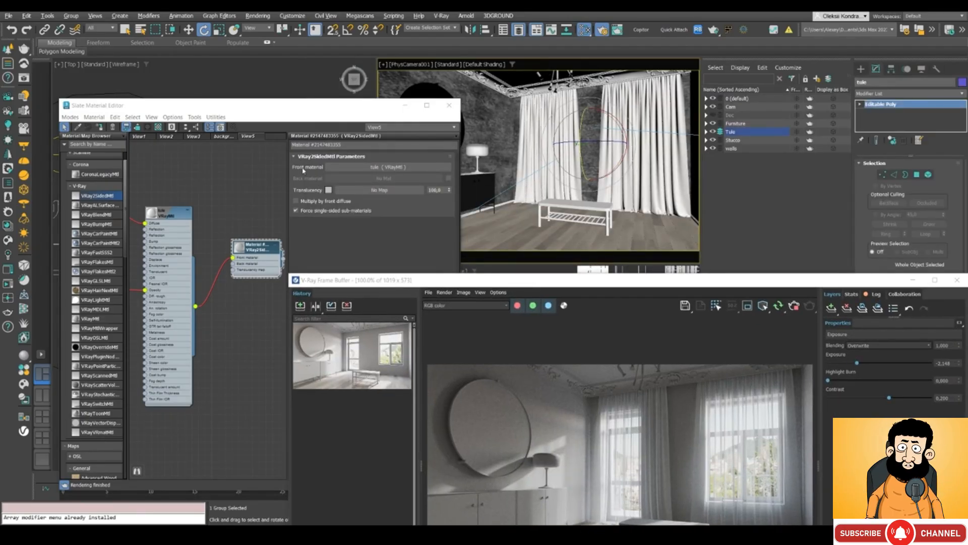
pyautogui.click(100, 128)
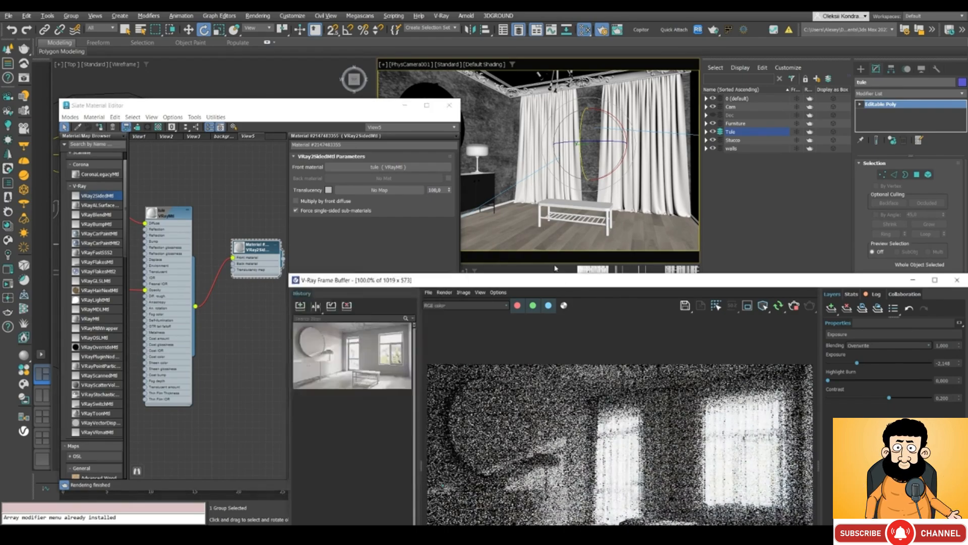
# Step: Store the render with the two-sided curtain material in the frame buffer history
pyautogui.moveTo(555, 281); pyautogui.dragTo(462, 74)
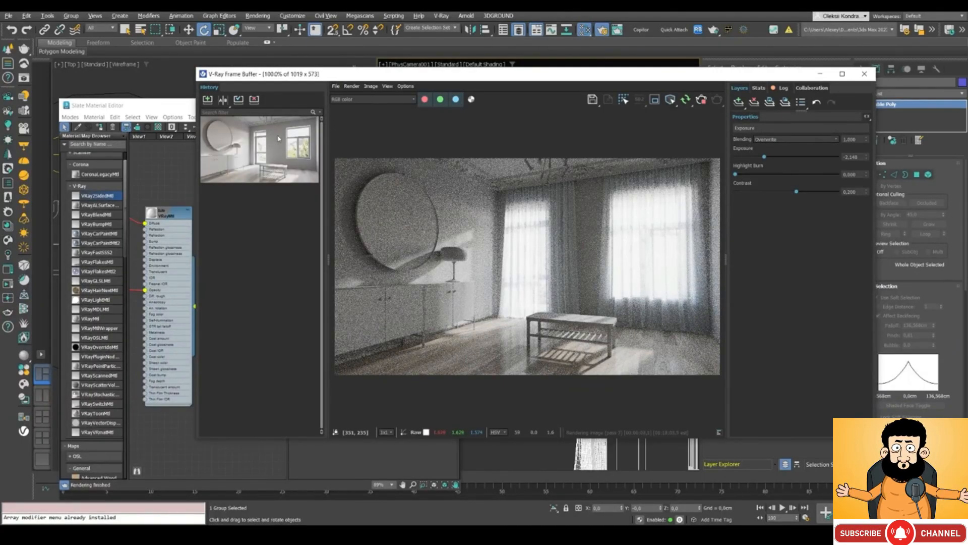
pyautogui.click(208, 100)
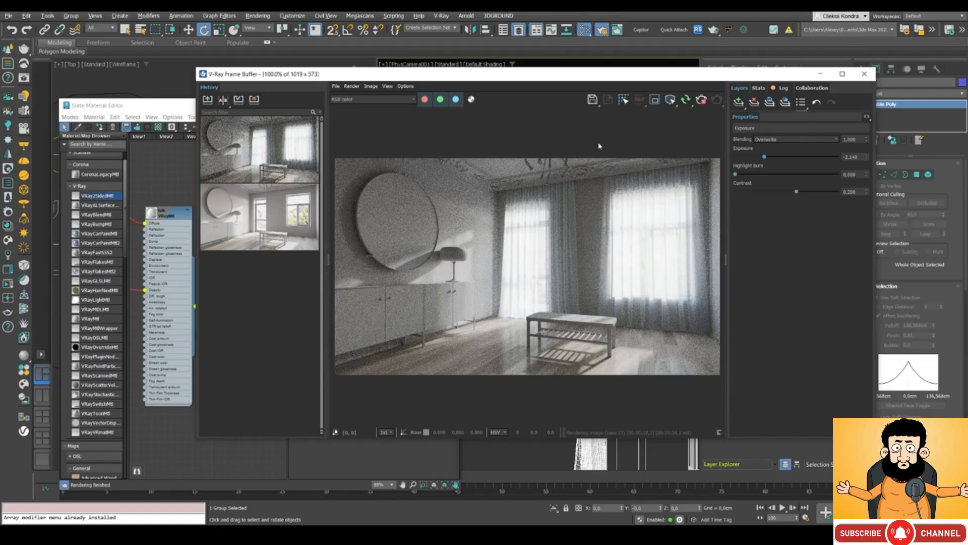
# Step: Minimize the Slate Material Editor and select the VRayLight dome in the top view, keeping its parameters uncovered
pyautogui.moveTo(305, 76); pyautogui.dragTo(403, 68)
pyautogui.moveTo(212, 107); pyautogui.dragTo(150, 111)
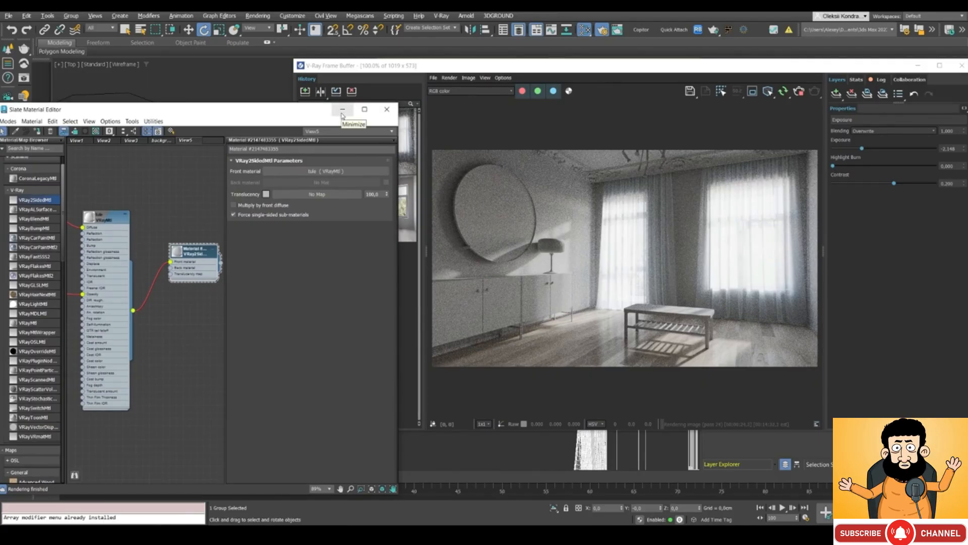
pyautogui.click(342, 109)
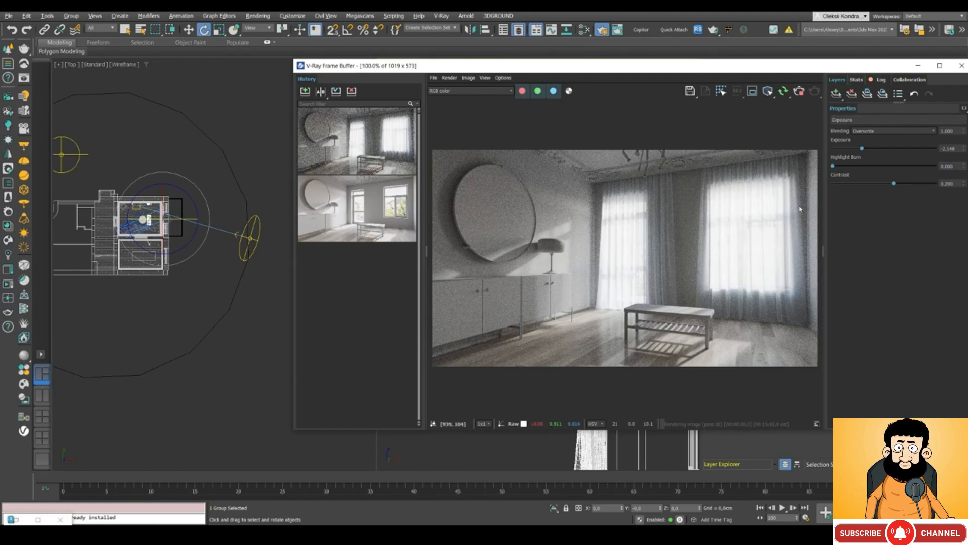
pyautogui.moveTo(530, 66); pyautogui.dragTo(504, 80)
pyautogui.click(62, 154)
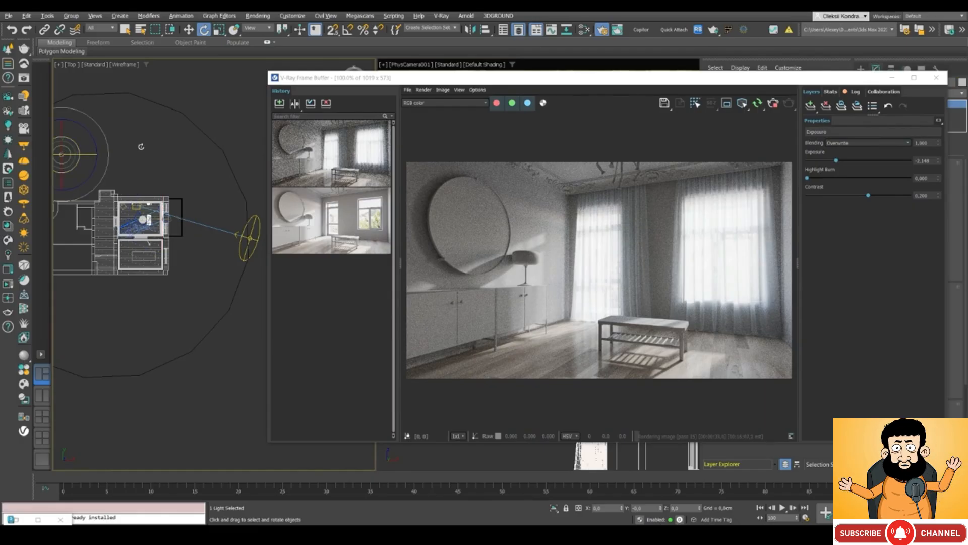
pyautogui.moveTo(445, 80); pyautogui.dragTo(262, 218)
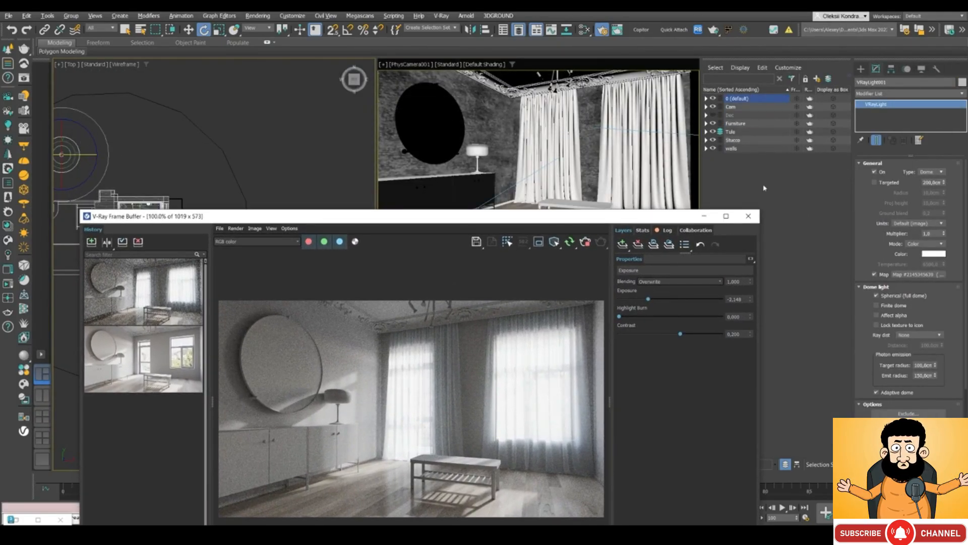
# Step: Exclude the [tule] group from the dome light for both illumination and shadow casting
pyautogui.click(902, 413)
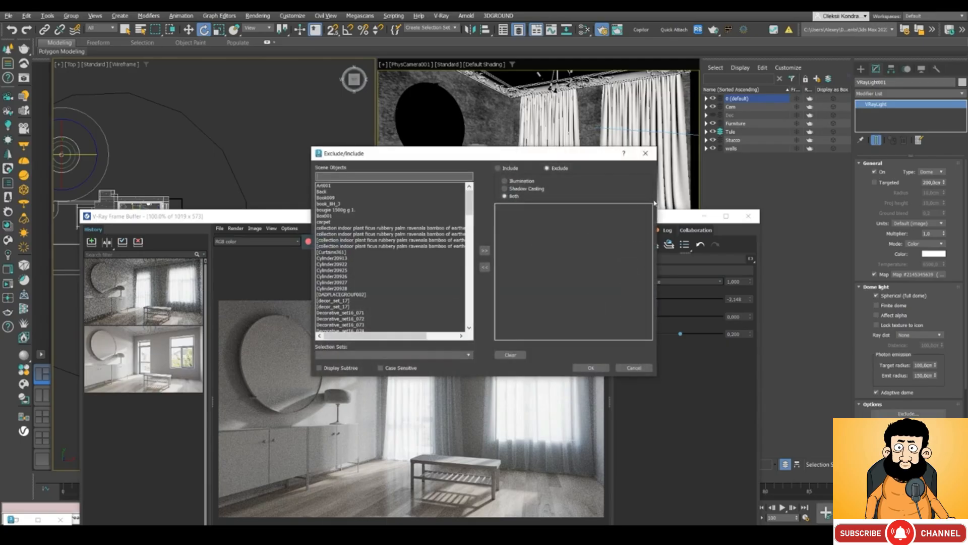
pyautogui.write('[')
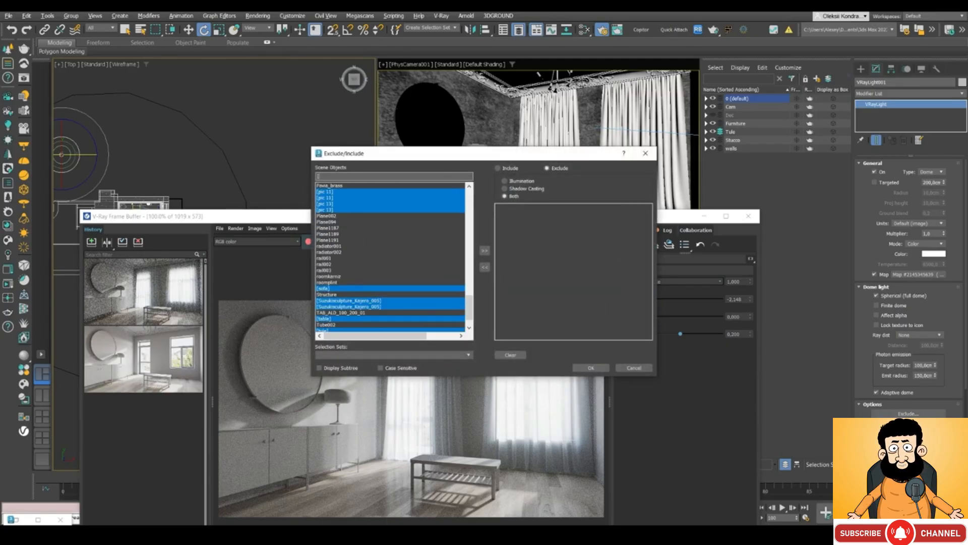
pyautogui.write('t')
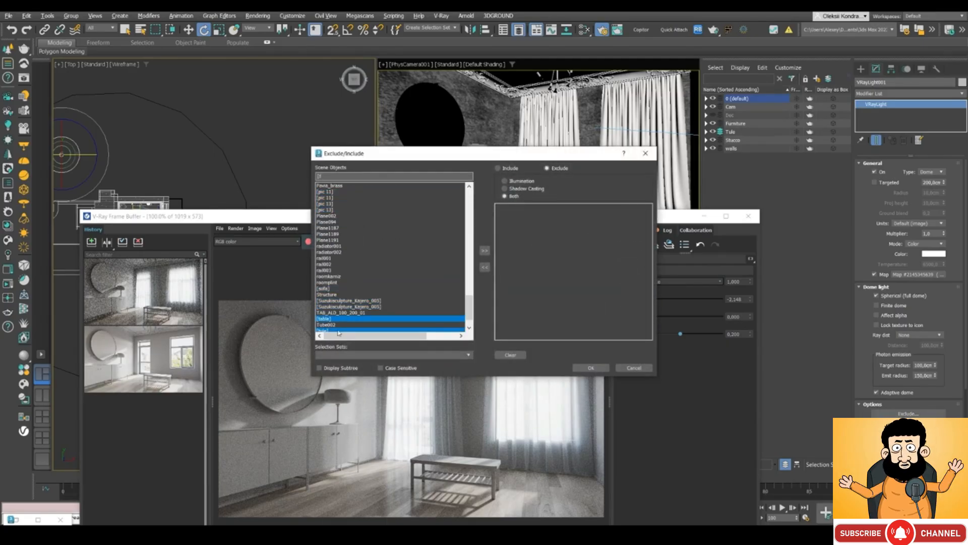
pyautogui.scroll(-2, 336, 329)
pyautogui.click(332, 306)
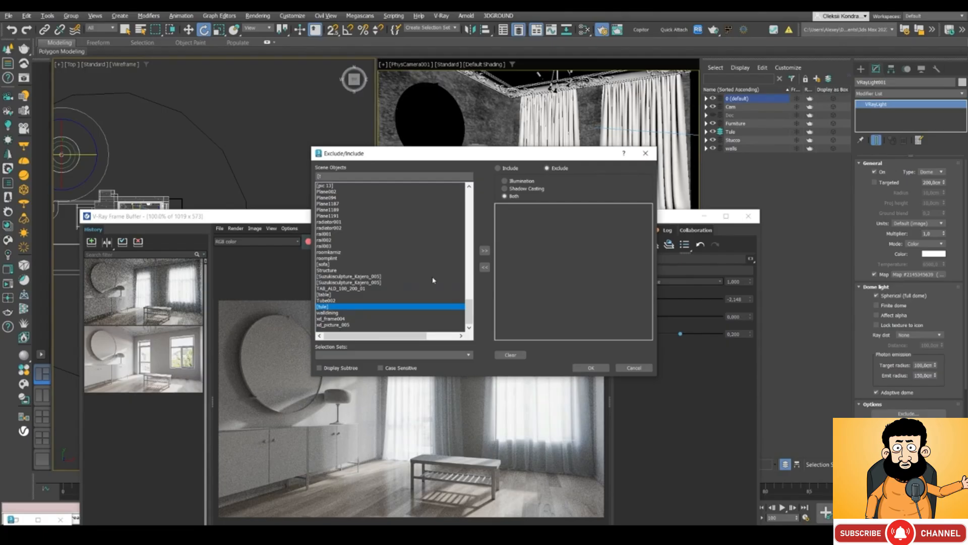
pyautogui.click(485, 251)
pyautogui.click(591, 369)
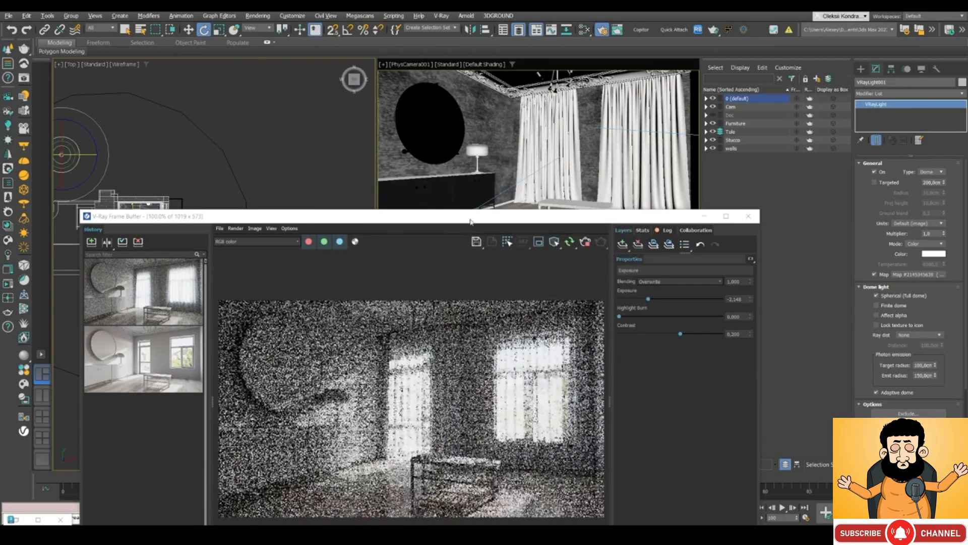
# Step: Inspect the curtains in front of the window in the updated render at 200% zoom
pyautogui.moveTo(466, 221); pyautogui.dragTo(537, 82)
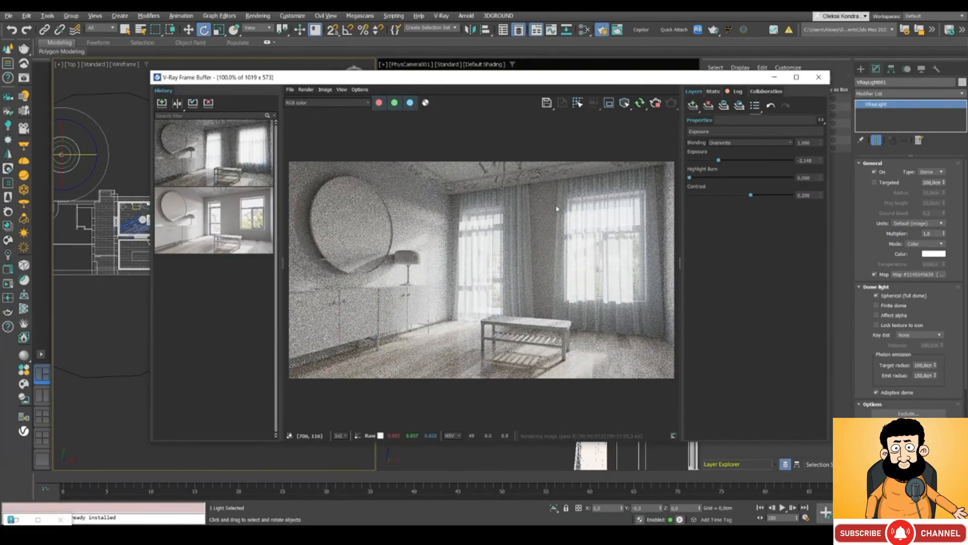
pyautogui.scroll(1, 570, 230)
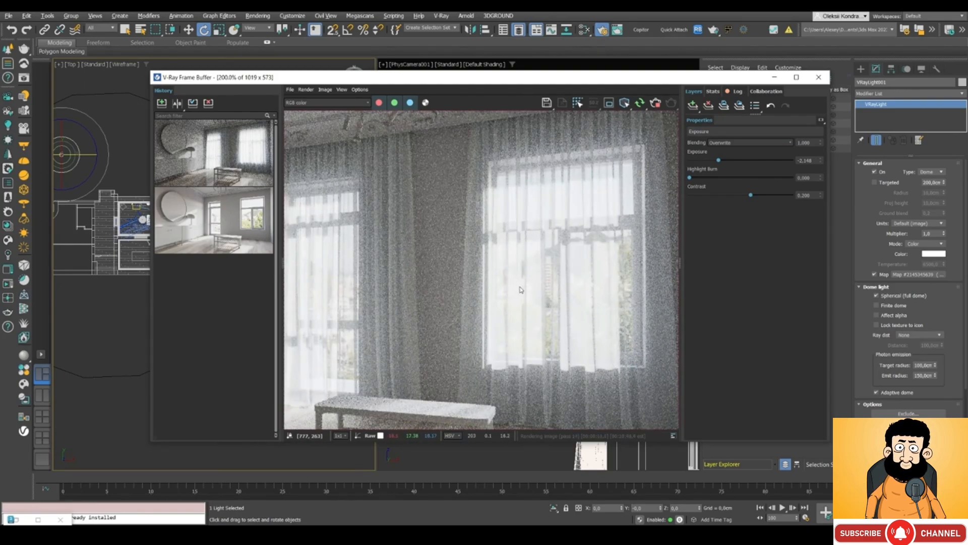
pyautogui.scroll(-2, 534, 281)
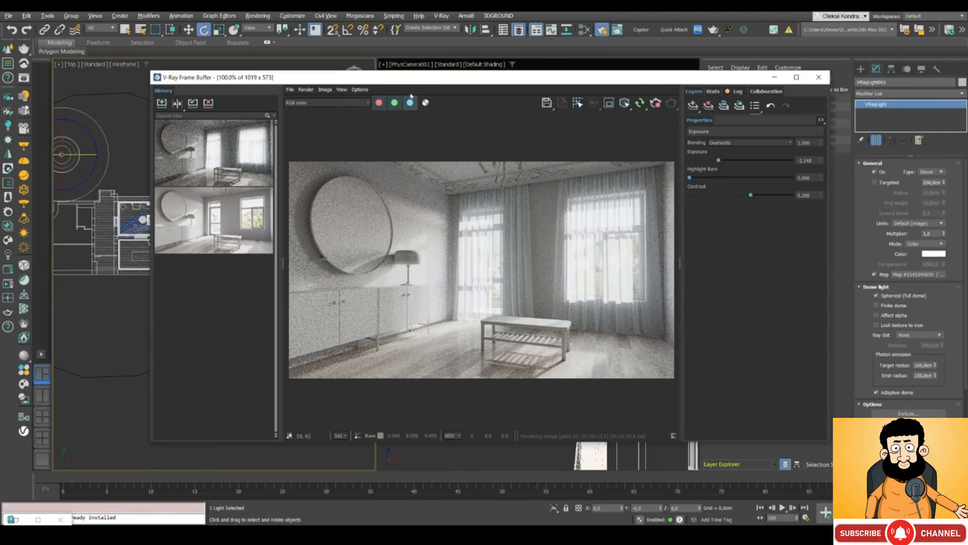
pyautogui.moveTo(401, 83); pyautogui.dragTo(446, 146)
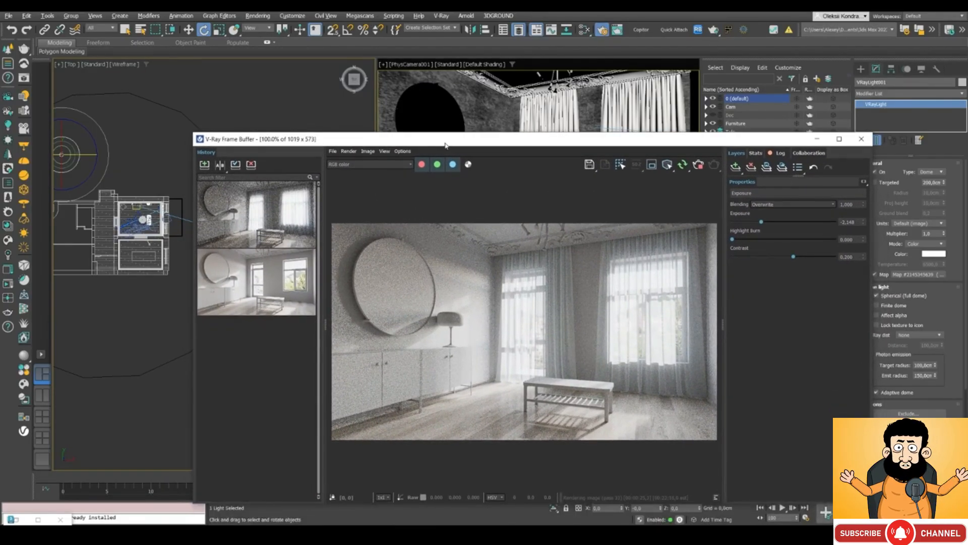
pyautogui.moveTo(470, 145); pyautogui.dragTo(384, 128)
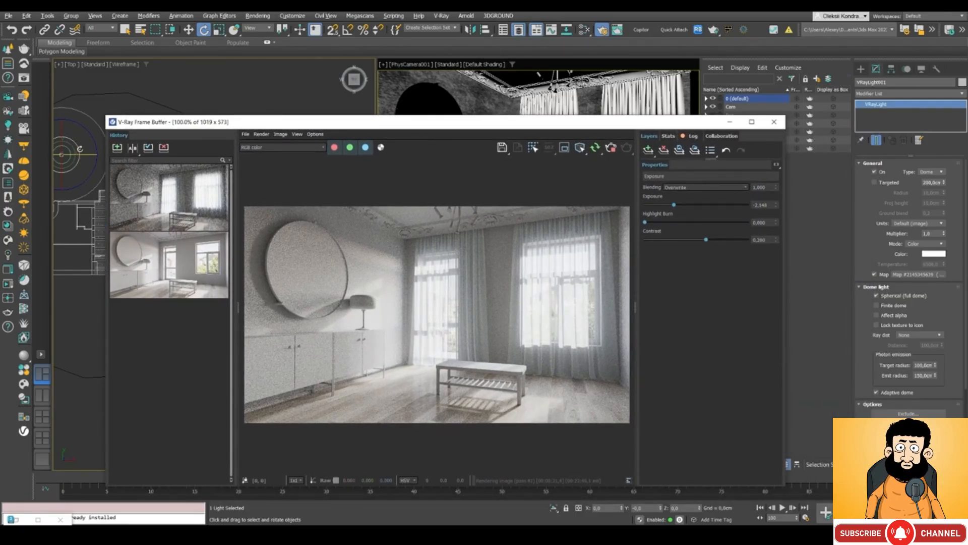
pyautogui.moveTo(255, 125); pyautogui.dragTo(183, 141)
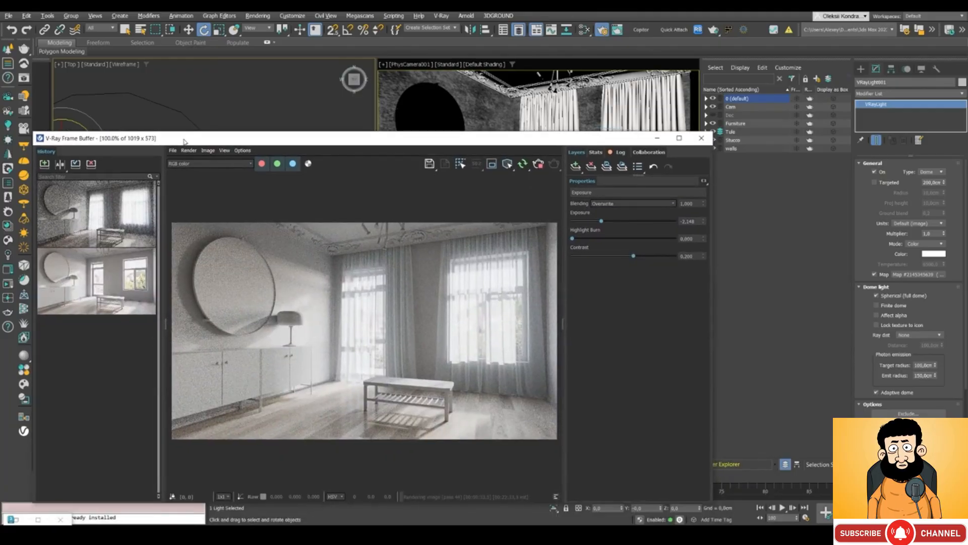
# Step: Bring the dome light's VRaySky map into the Slate Material Editor as an instance
pyautogui.click(258, 76)
pyautogui.press('m')
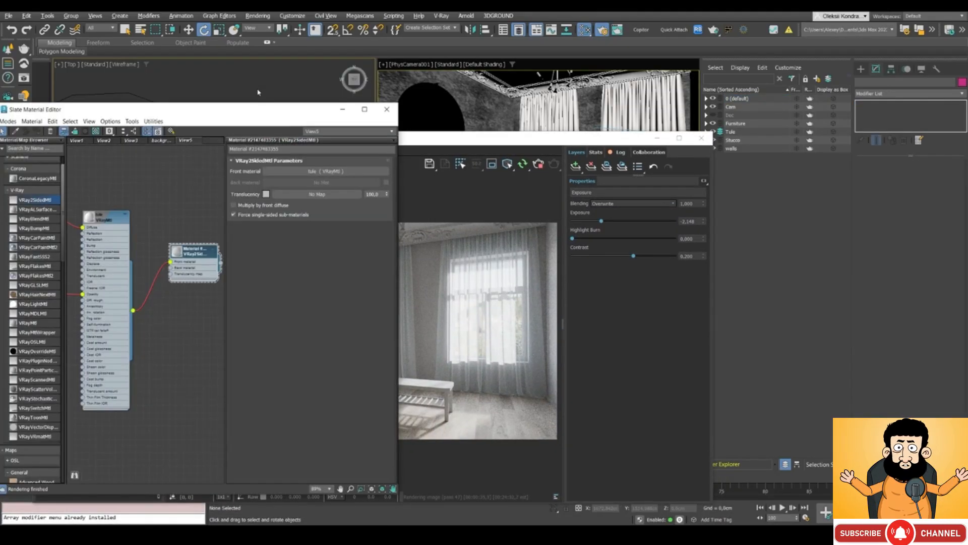
pyautogui.moveTo(220, 109); pyautogui.dragTo(252, 216)
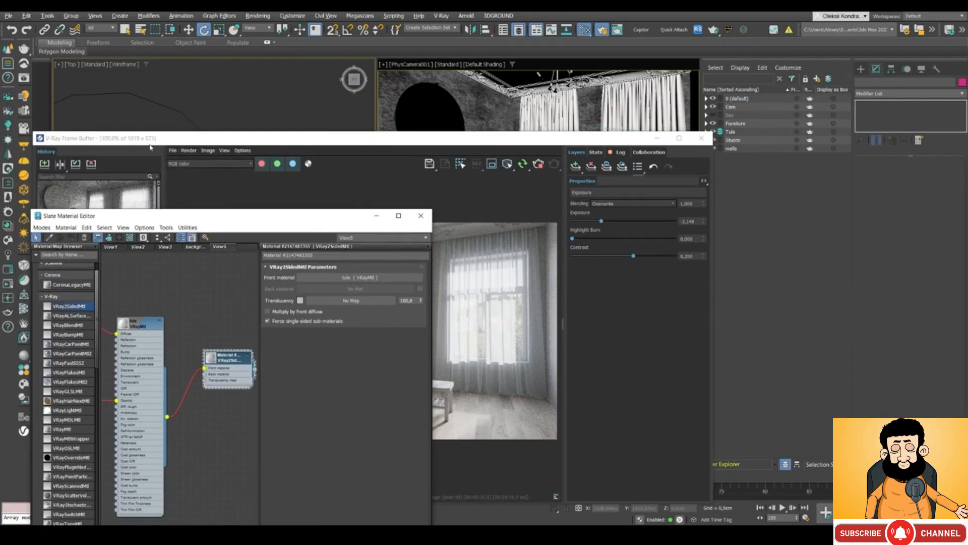
pyautogui.moveTo(144, 140); pyautogui.dragTo(1, 323)
pyautogui.click(63, 155)
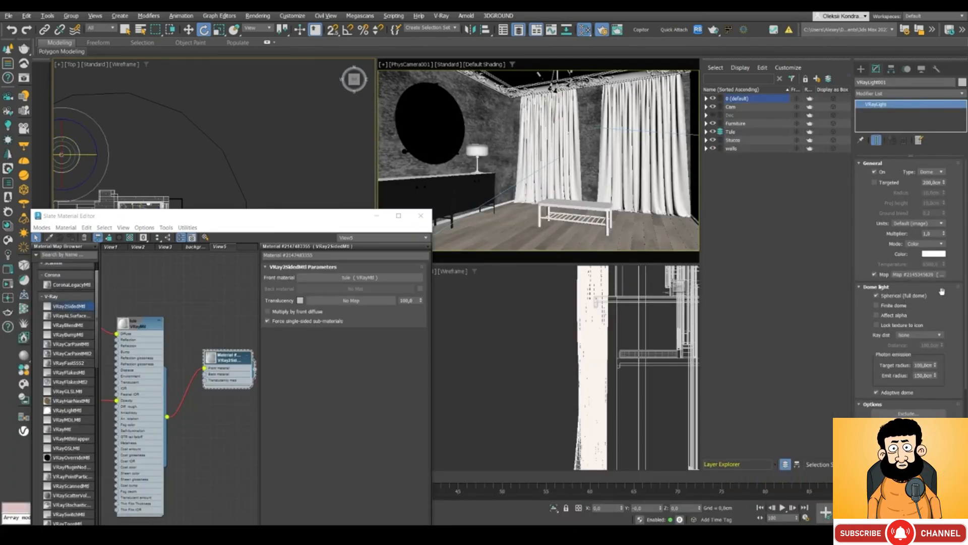
pyautogui.moveTo(914, 276); pyautogui.dragTo(214, 283)
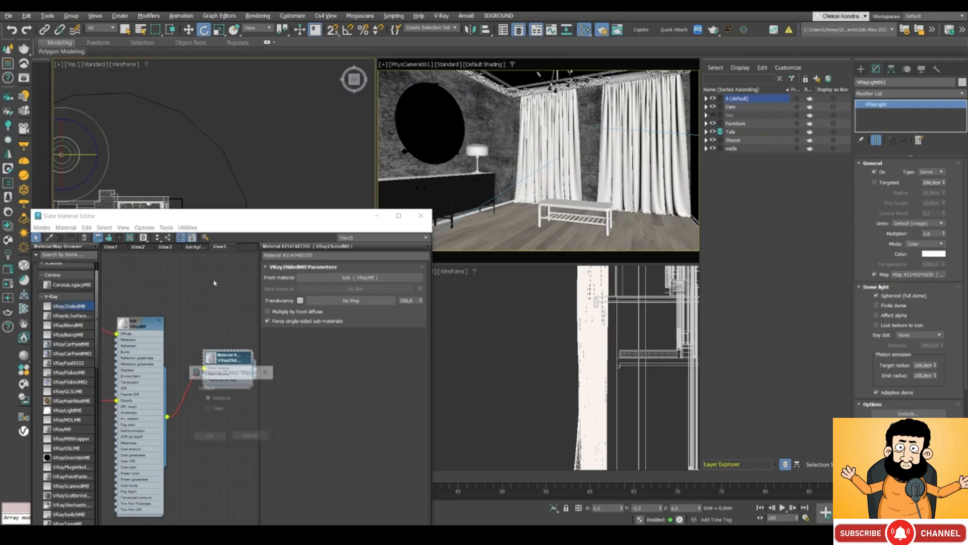
pyautogui.click(209, 435)
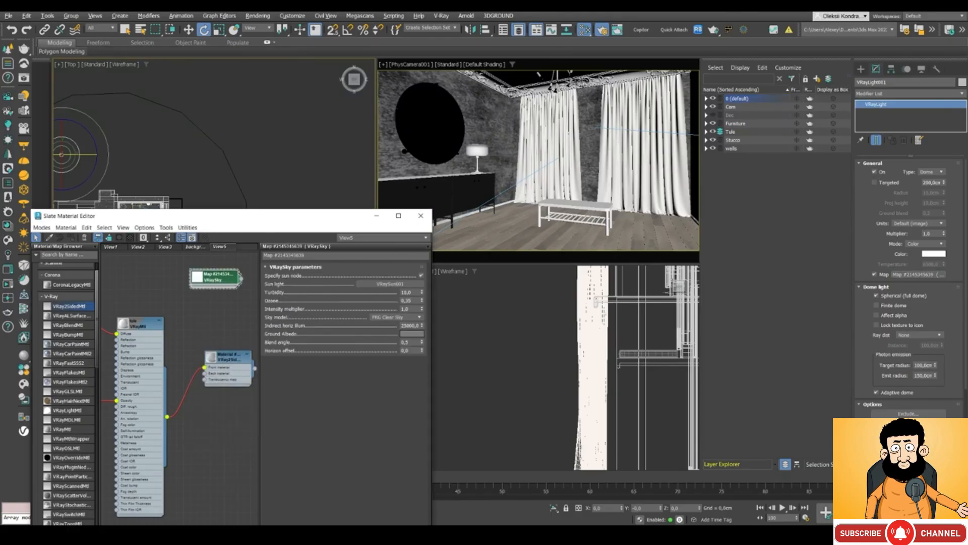
# Step: Assign the VRaySky map from the Slate Material Editor as the environment map in Environment and Effects
pyautogui.moveTo(1, 214); pyautogui.dragTo(724, 131)
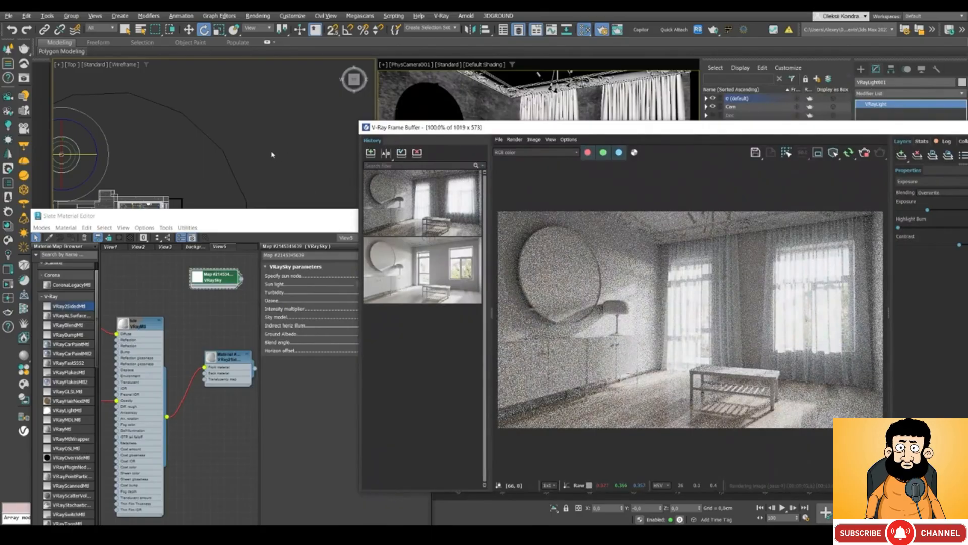
pyautogui.click(277, 158)
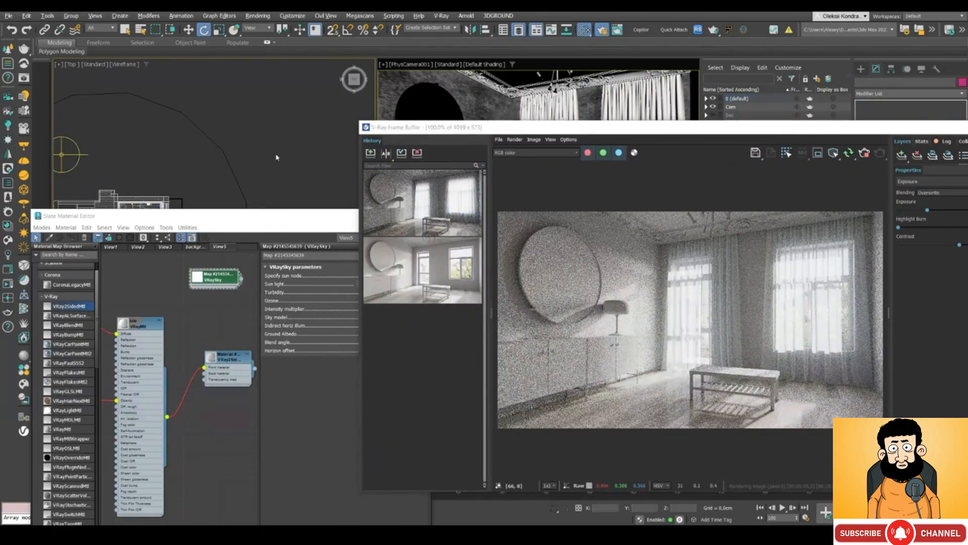
pyautogui.press('8')
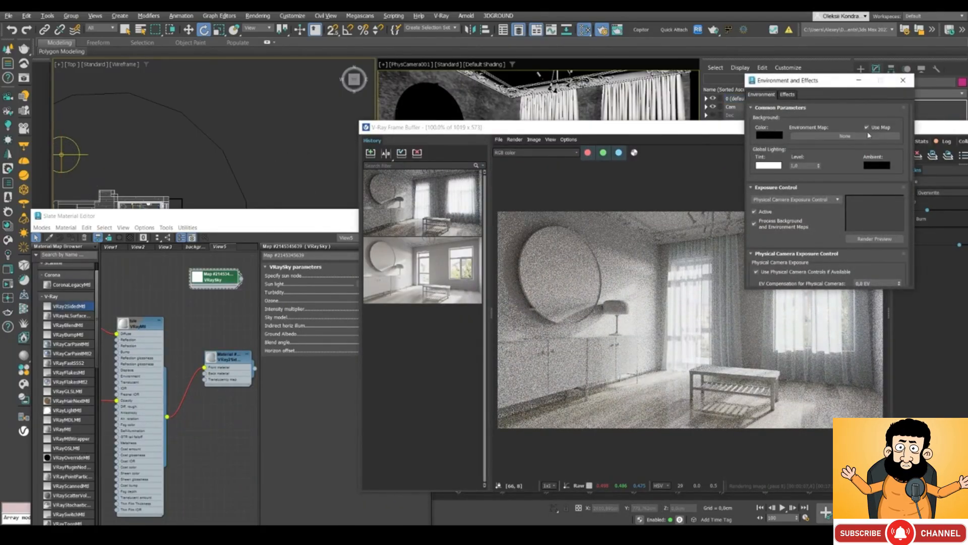
pyautogui.moveTo(241, 278); pyautogui.dragTo(837, 136)
pyautogui.click(807, 213)
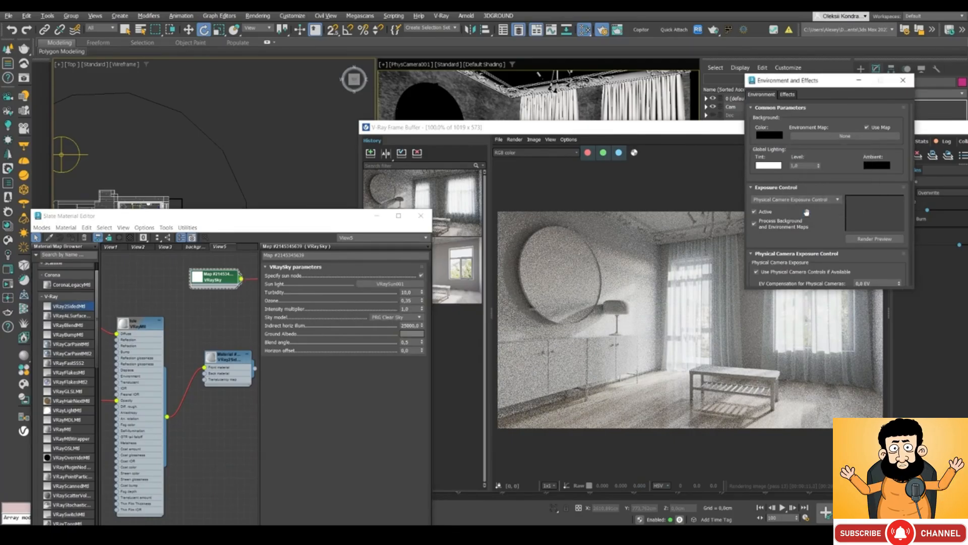
# Step: Examine both windows and their curtains in the render with the sky environment map, comparing 100% and 200% zoom
pyautogui.click(646, 152)
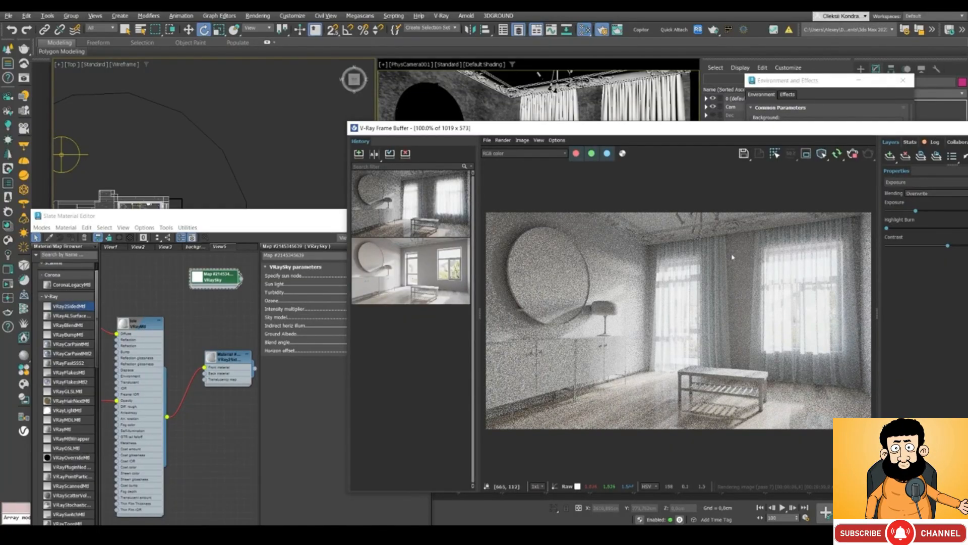
pyautogui.scroll(2, 802, 248)
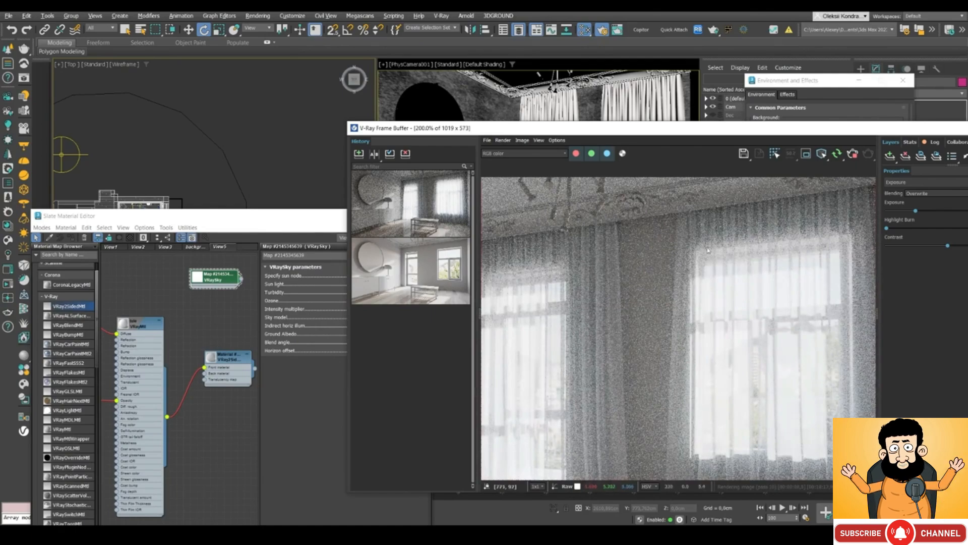
pyautogui.scroll(-2, 764, 265)
pyautogui.scroll(4, 764, 265)
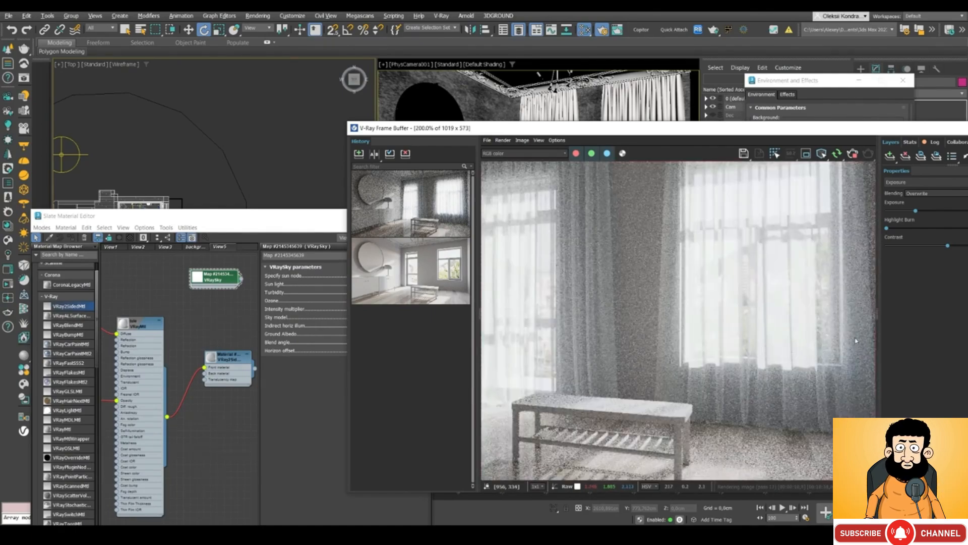
pyautogui.scroll(-2, 700, 366)
pyautogui.scroll(1, 701, 367)
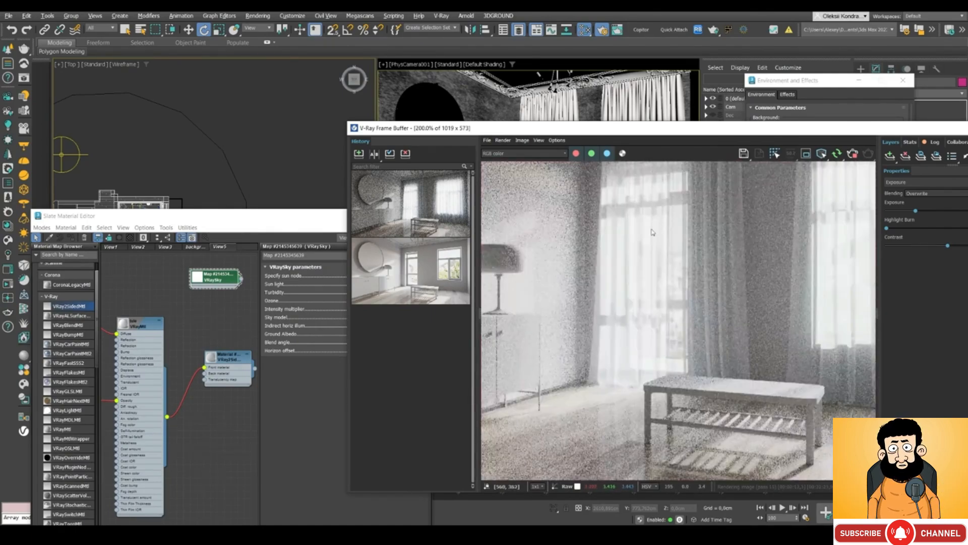
pyautogui.scroll(-1, 623, 196)
pyautogui.scroll(1, 623, 196)
pyautogui.scroll(-1, 623, 196)
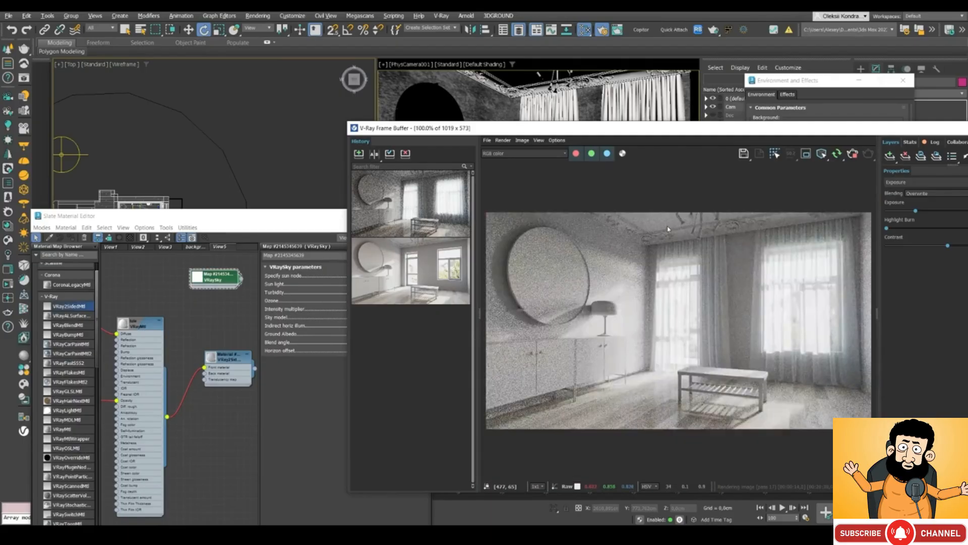
# Step: Turn off Cast Shadows in the object properties of the tule curtain, selected in the top view
pyautogui.moveTo(612, 133); pyautogui.dragTo(539, 99)
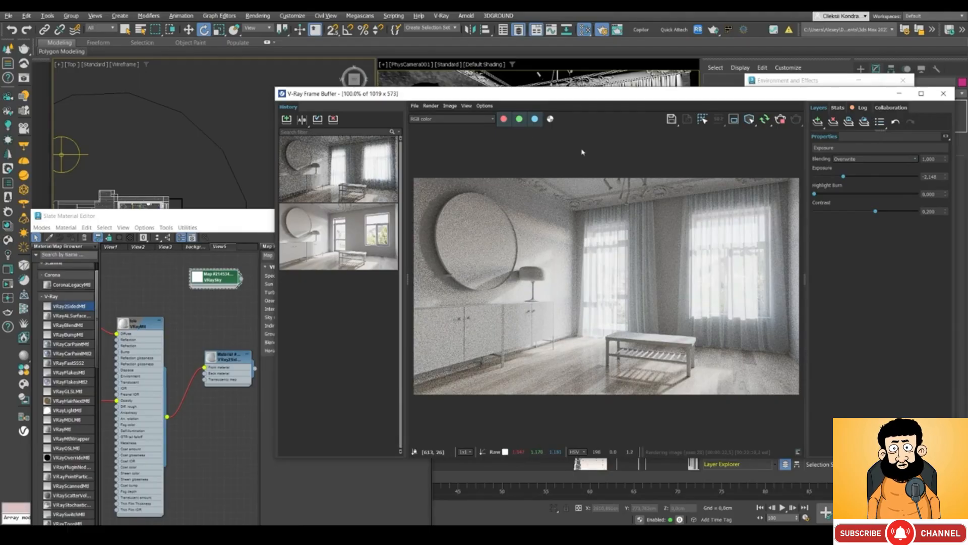
pyautogui.moveTo(467, 98); pyautogui.dragTo(523, 113)
pyautogui.moveTo(266, 216); pyautogui.dragTo(233, 314)
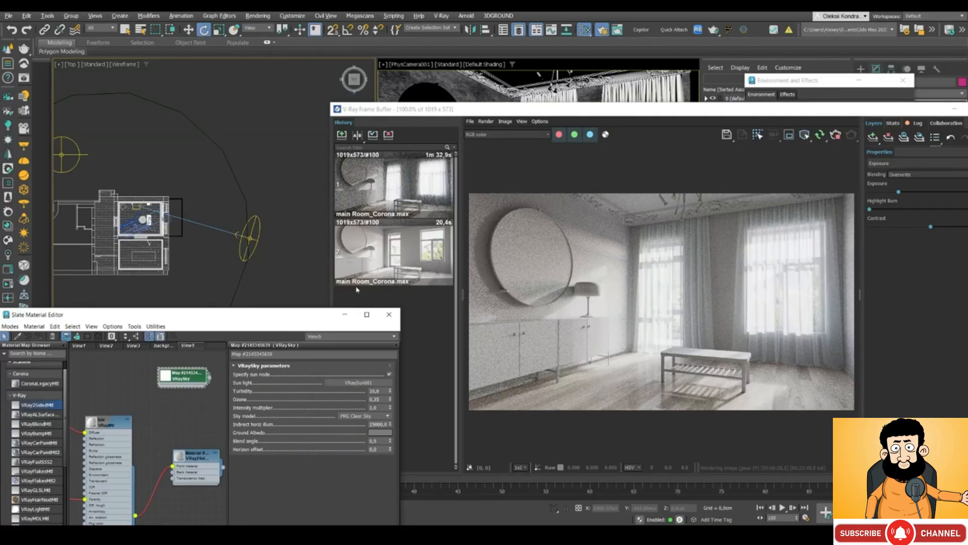
pyautogui.scroll(5, 160, 227)
pyautogui.scroll(5, 169, 208)
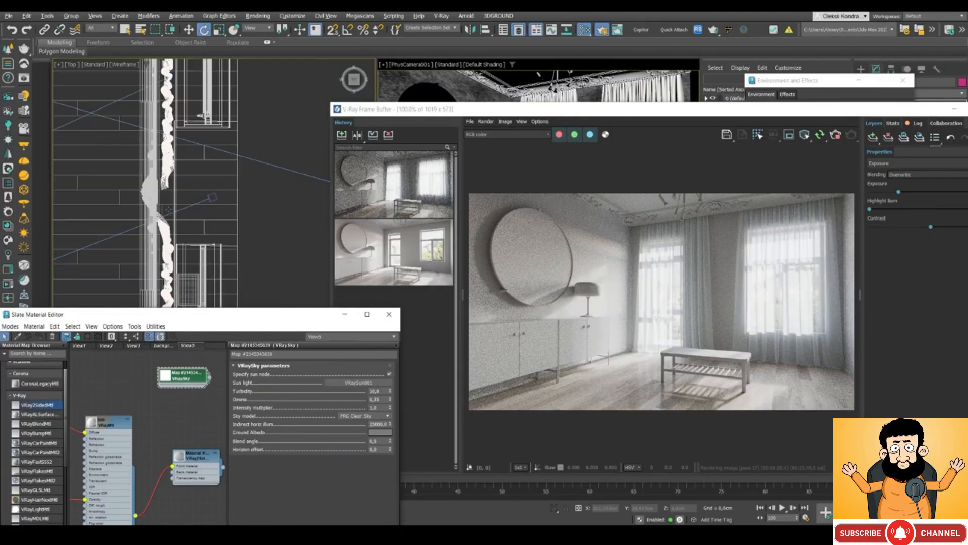
pyautogui.click(165, 165)
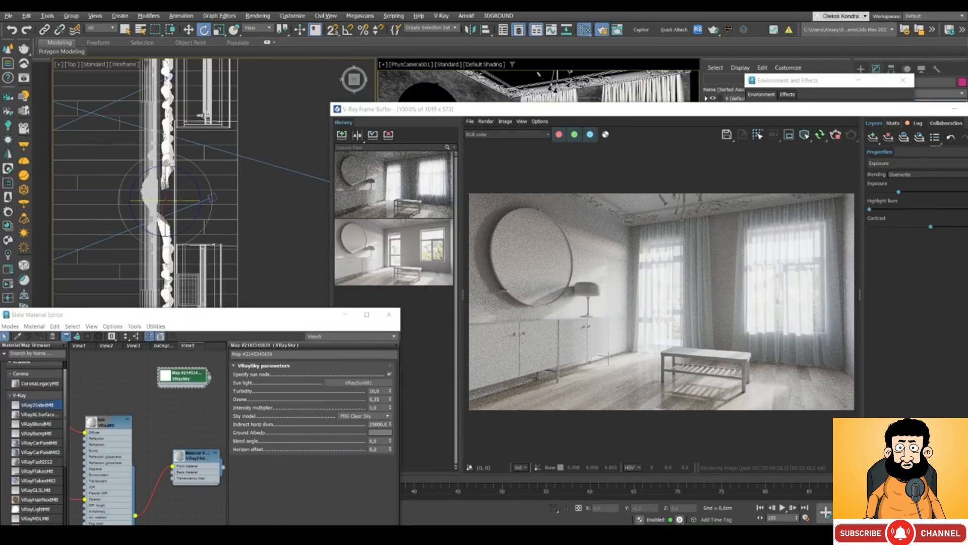
pyautogui.rightClick(167, 166)
pyautogui.click(205, 263)
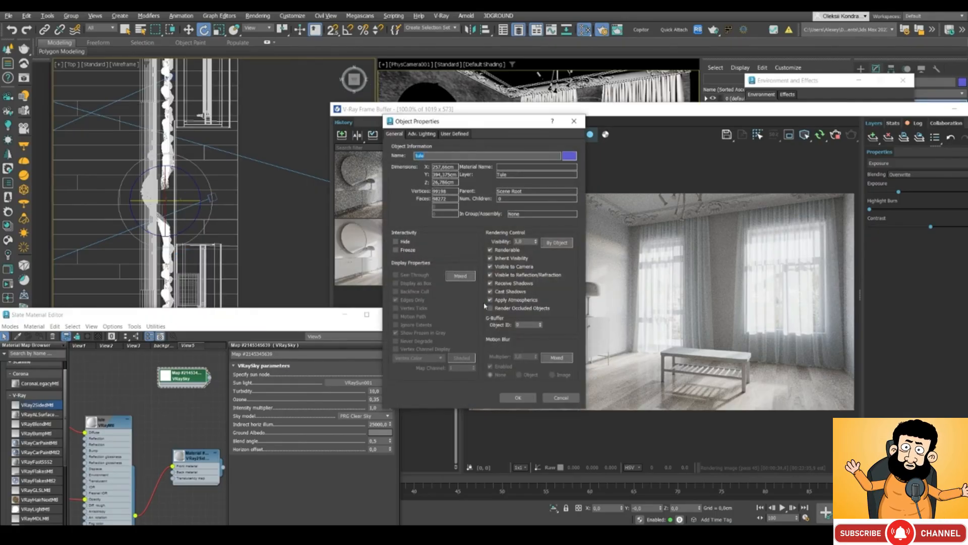
pyautogui.click(492, 293)
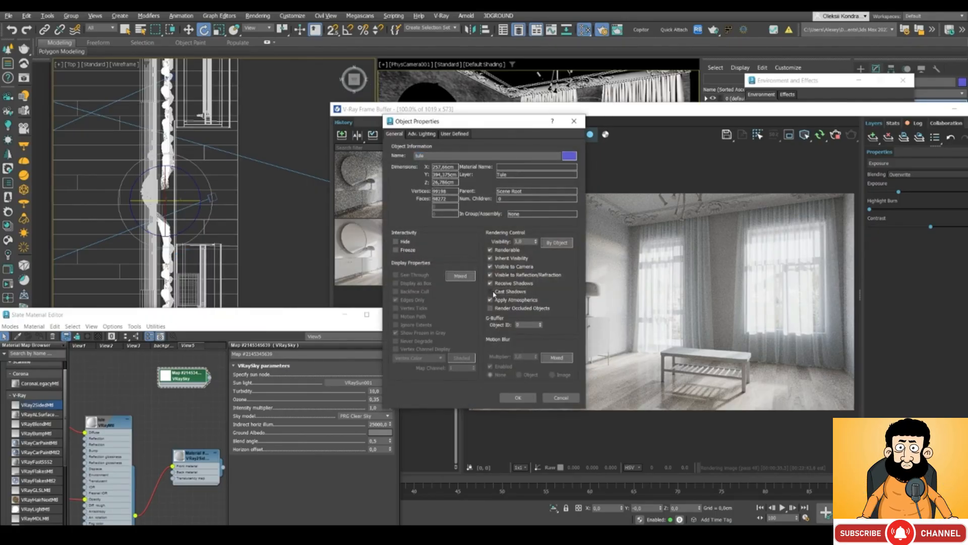
pyautogui.click(518, 397)
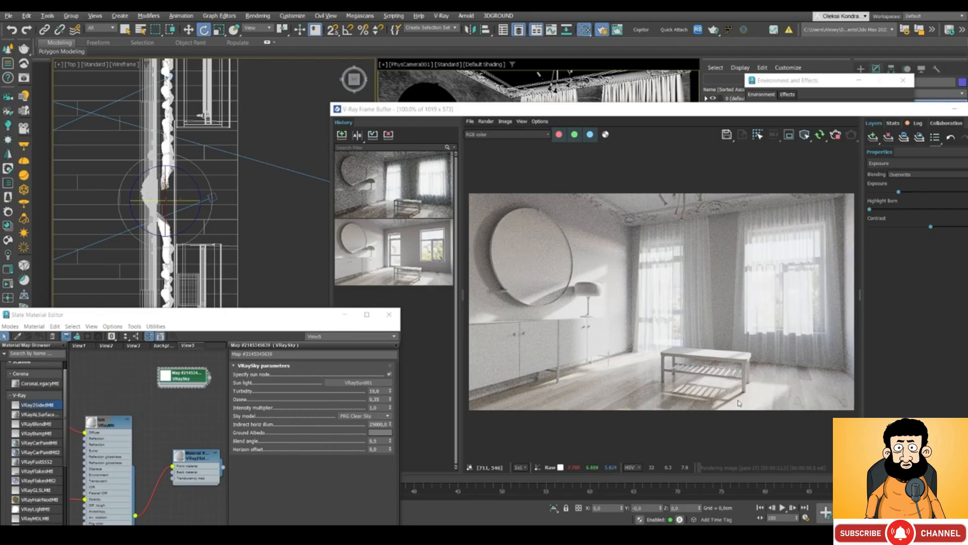
# Step: Lower the render's exposure correction in the frame buffer to about -2.63
pyautogui.moveTo(568, 115); pyautogui.dragTo(494, 94)
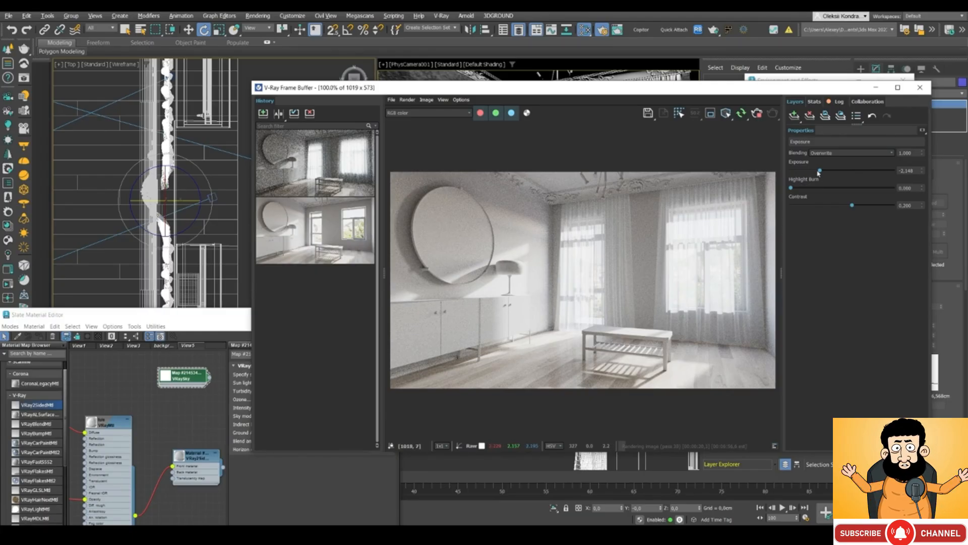
pyautogui.moveTo(818, 171); pyautogui.dragTo(815, 172)
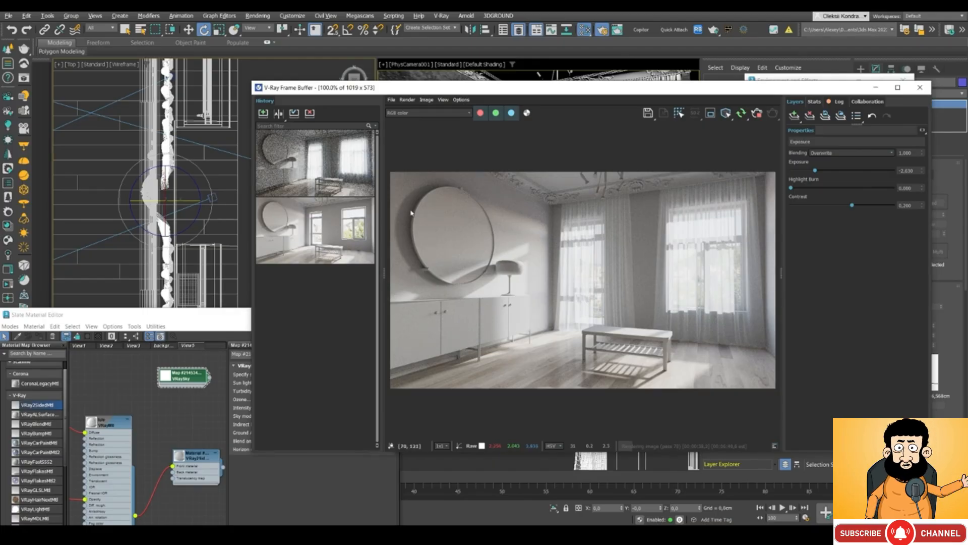
# Step: Minimize the Environment and Effects window and move the frame buffer clear of the object creation settings
pyautogui.scroll(-5, 95, 250)
pyautogui.scroll(-2, 117, 184)
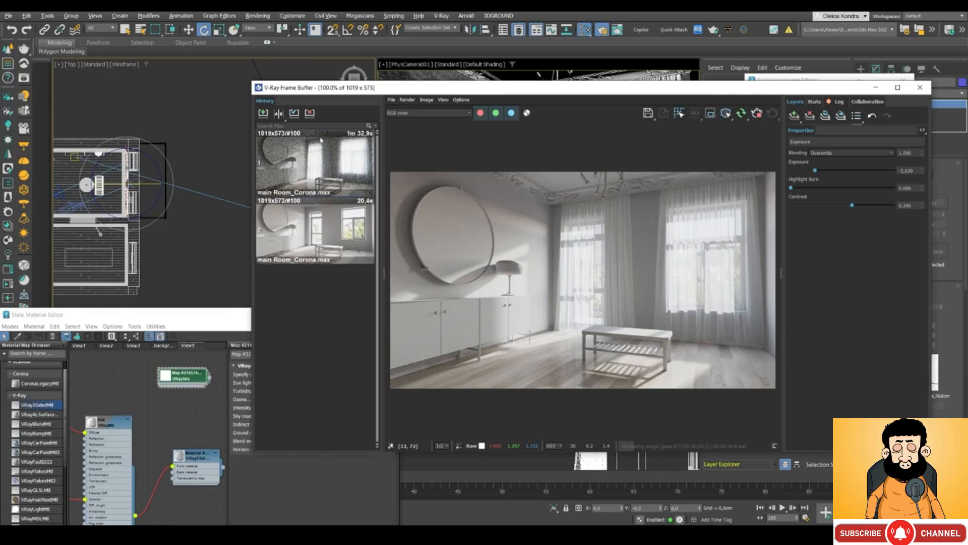
pyautogui.moveTo(422, 95); pyautogui.dragTo(300, 102)
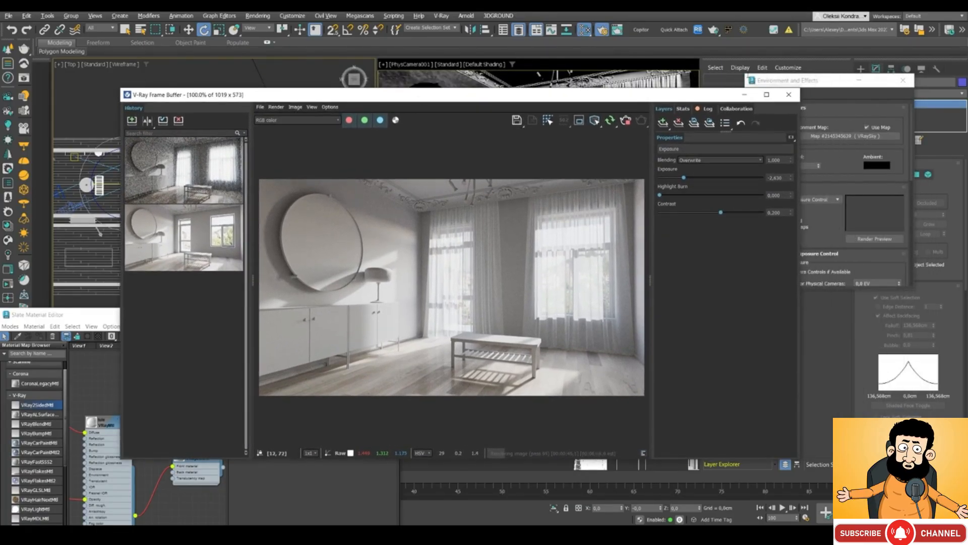
pyautogui.click(858, 82)
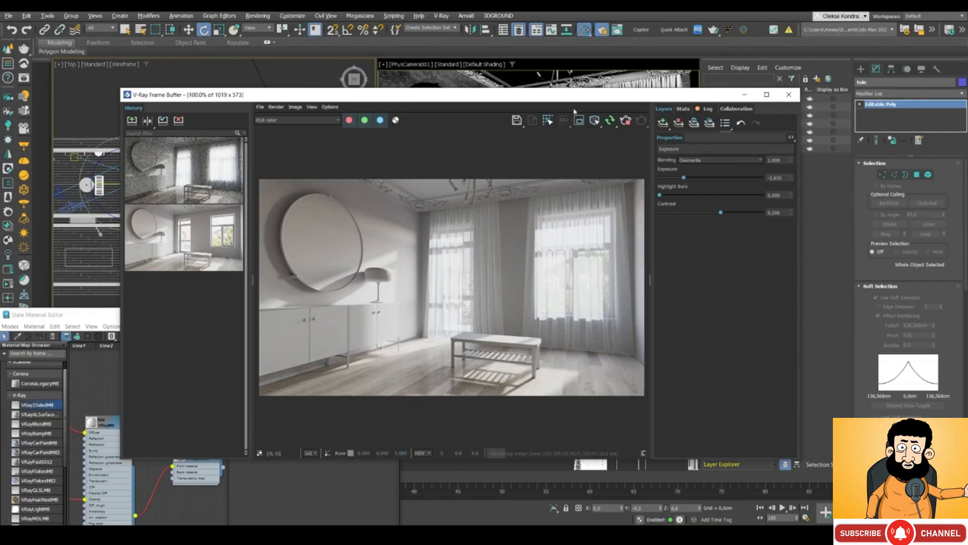
pyautogui.moveTo(455, 96); pyautogui.dragTo(536, 112)
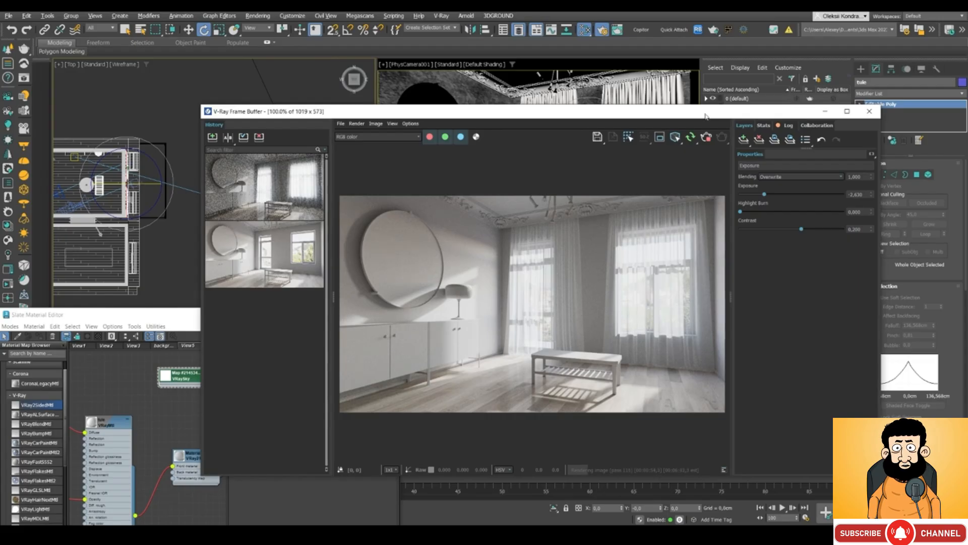
pyautogui.moveTo(704, 115)
pyautogui.mouseDown()
pyautogui.moveTo(770, 145)
pyautogui.moveTo(680, 167)
pyautogui.moveTo(713, 160)
pyautogui.moveTo(694, 131)
pyautogui.mouseUp()
pyautogui.moveTo(596, 136); pyautogui.dragTo(442, 169)
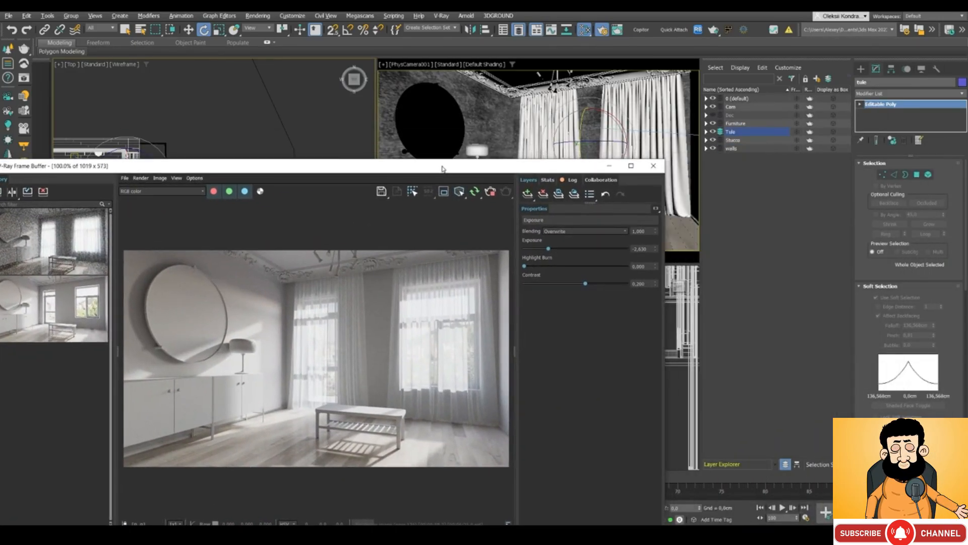
# Step: Create a plane V-Ray light about 68 by 561 cm outside the windows in the top view
pyautogui.click(861, 69)
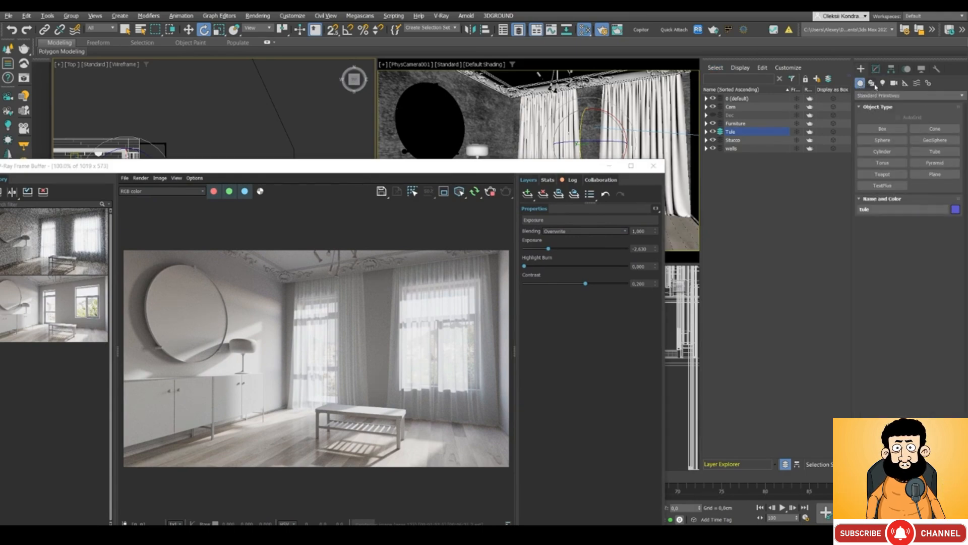
pyautogui.click(883, 82)
pyautogui.click(882, 129)
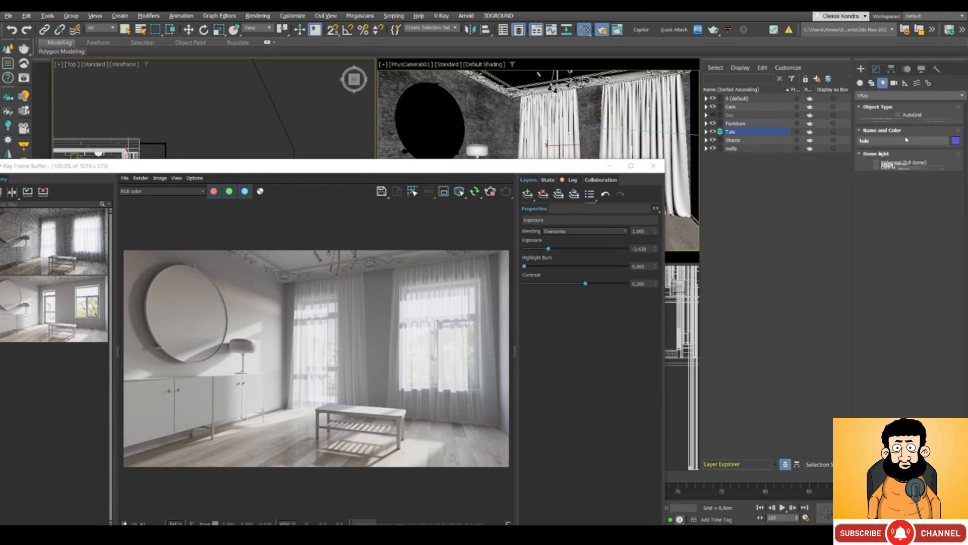
pyautogui.click(927, 186)
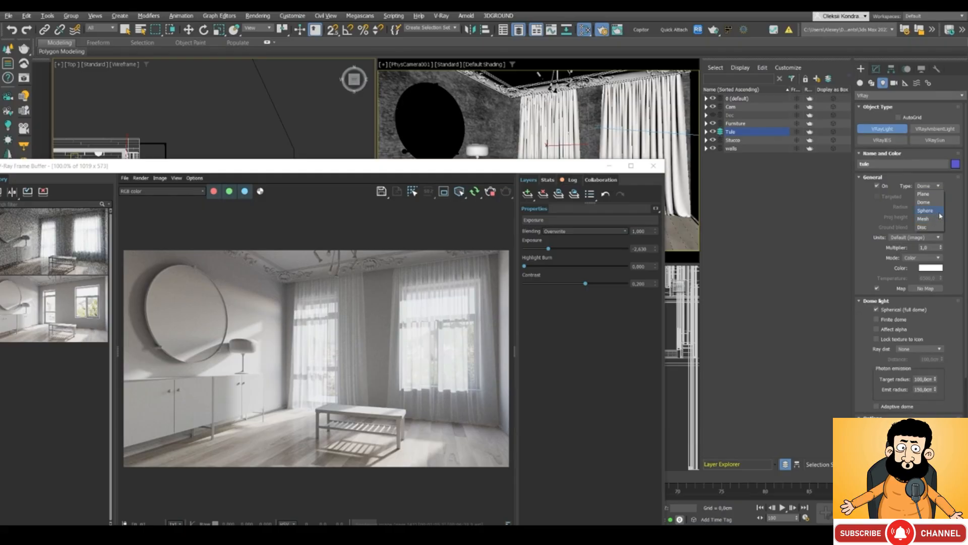
pyautogui.click(928, 195)
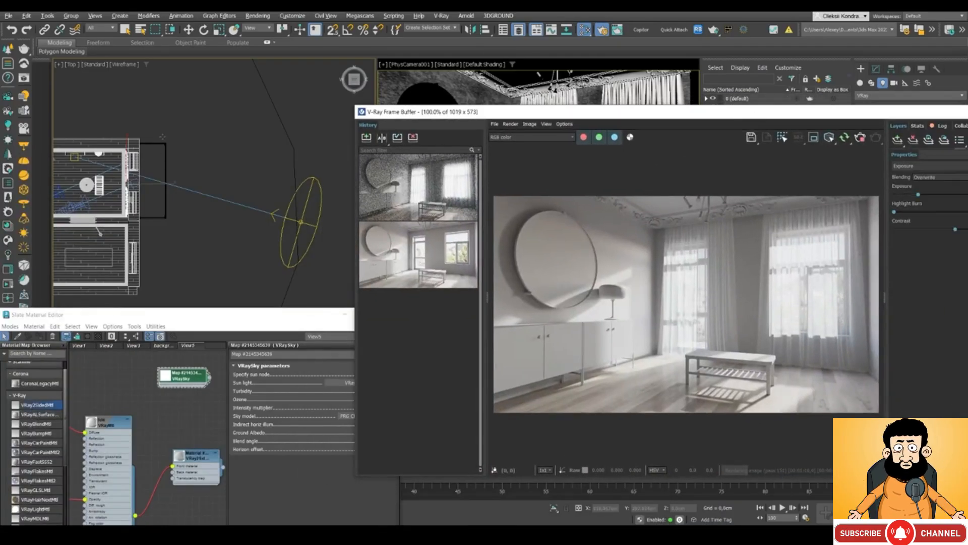
pyautogui.moveTo(172, 142); pyautogui.dragTo(188, 243)
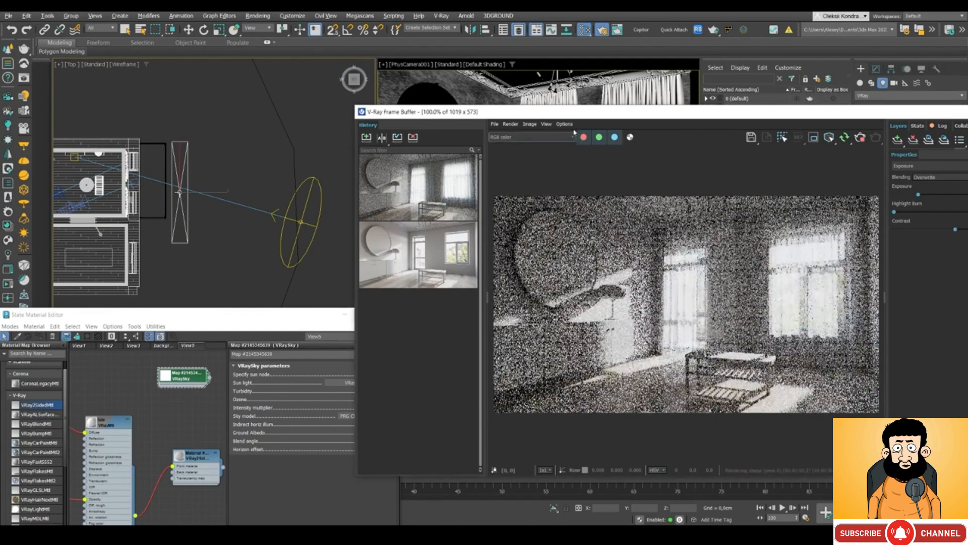
pyautogui.moveTo(590, 115); pyautogui.dragTo(349, 194)
pyautogui.rightClick(238, 167)
# Step: Raise the plane light in the front view and tilt it down toward the upper part of the windows
pyautogui.press('e')
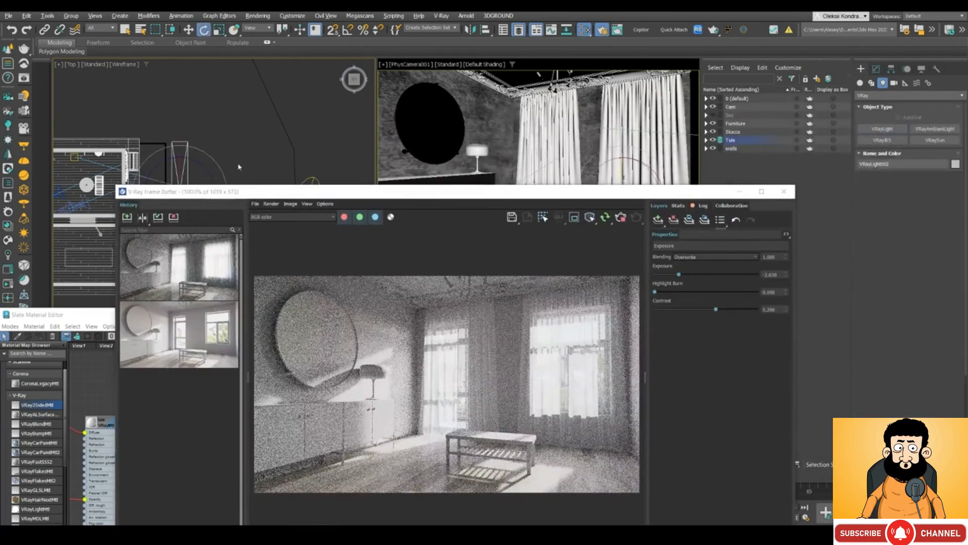
pyautogui.moveTo(250, 196); pyautogui.dragTo(458, 95)
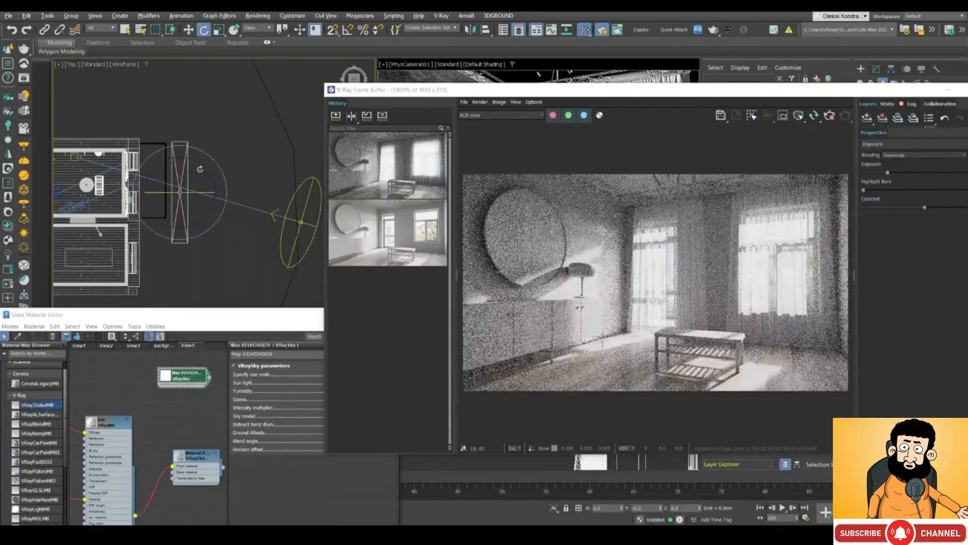
pyautogui.press('f')
pyautogui.moveTo(216, 191); pyautogui.dragTo(209, 160, button='middle')
pyautogui.scroll(4, 247, 242)
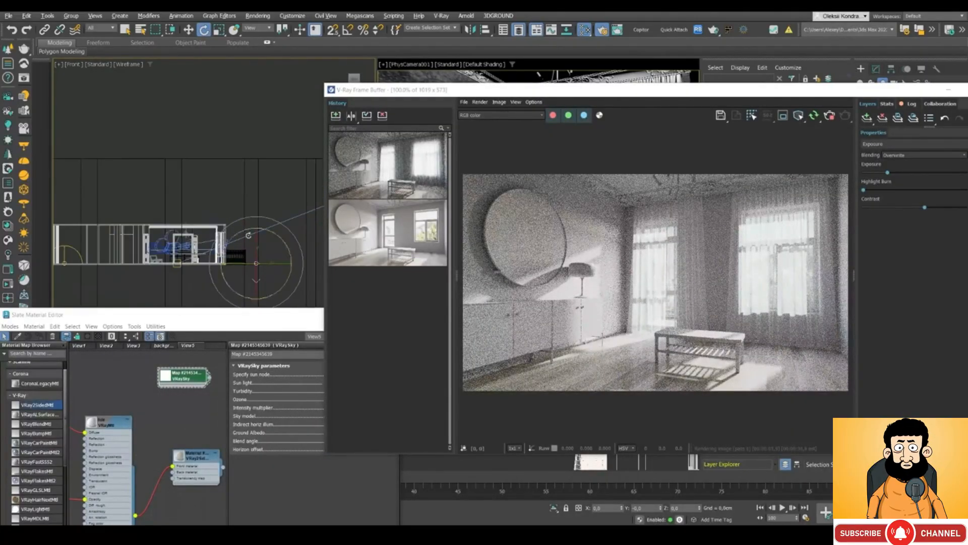
pyautogui.press('w')
pyautogui.moveTo(266, 256); pyautogui.dragTo(205, 156)
pyautogui.scroll(2, 244, 231)
pyautogui.press('e')
pyautogui.press('w')
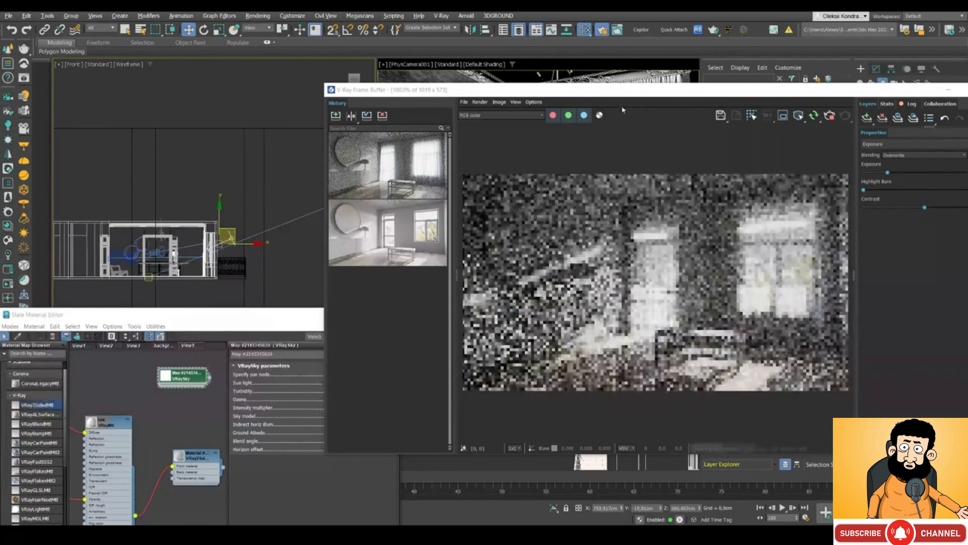
# Step: Make the window plane light invisible in its options
pyautogui.moveTo(615, 92); pyautogui.dragTo(355, 86)
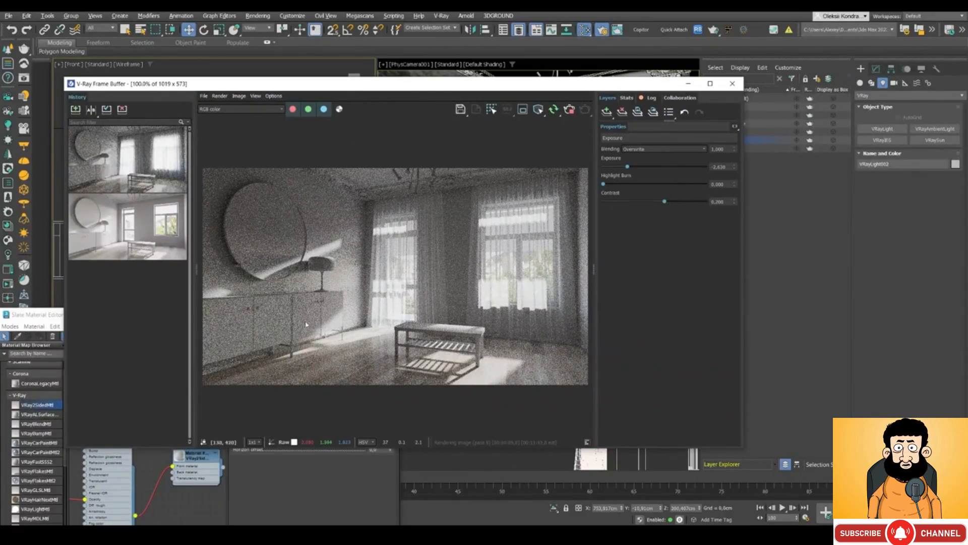
pyautogui.moveTo(702, 84); pyautogui.dragTo(655, 80)
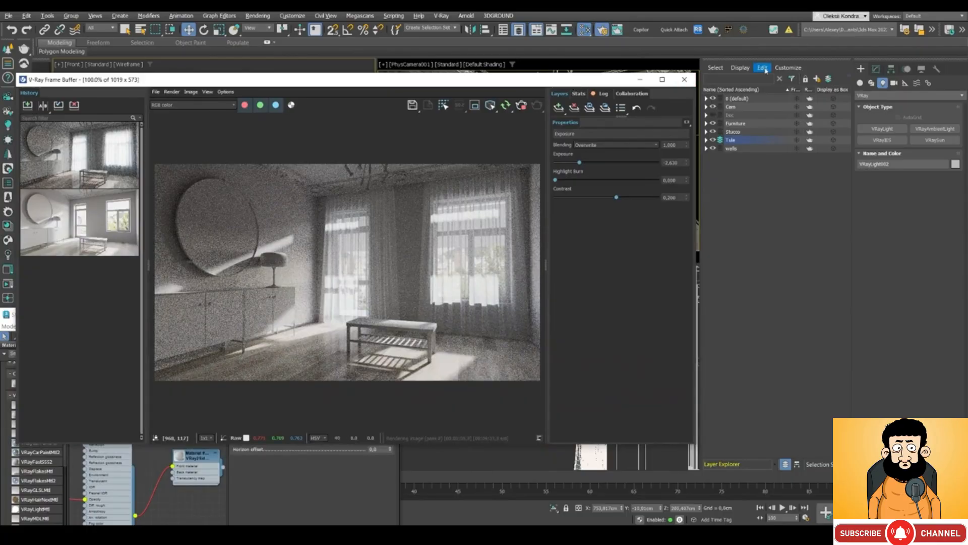
pyautogui.click(876, 70)
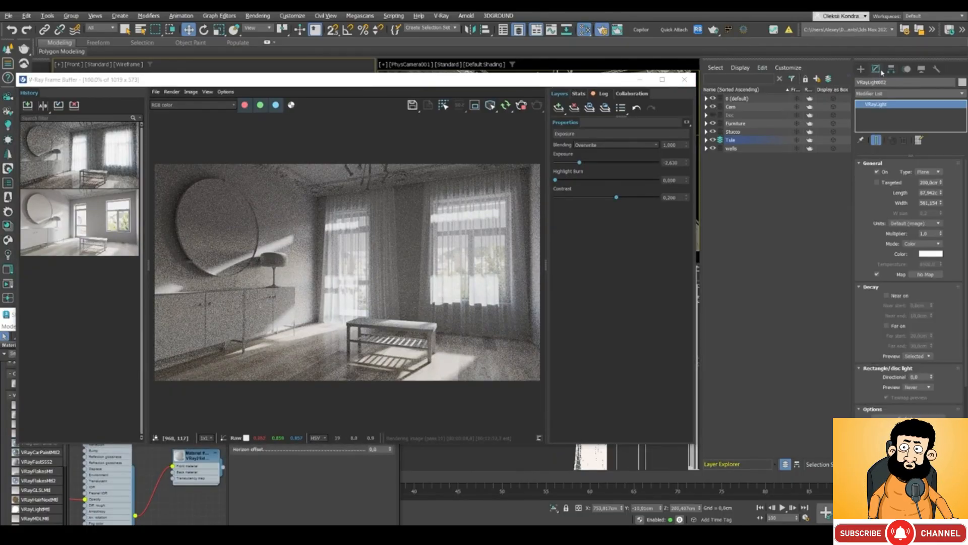
pyautogui.scroll(-2, 878, 390)
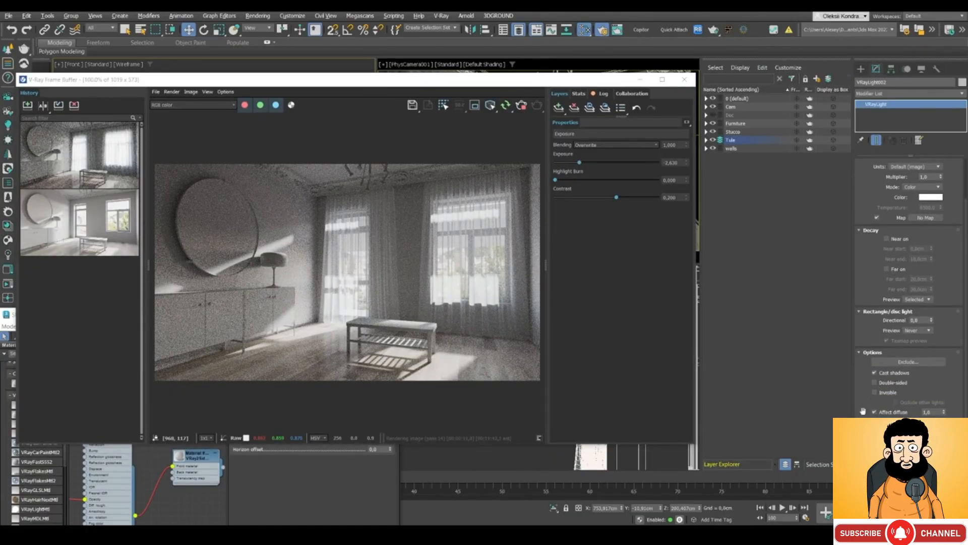
pyautogui.scroll(-2, 863, 411)
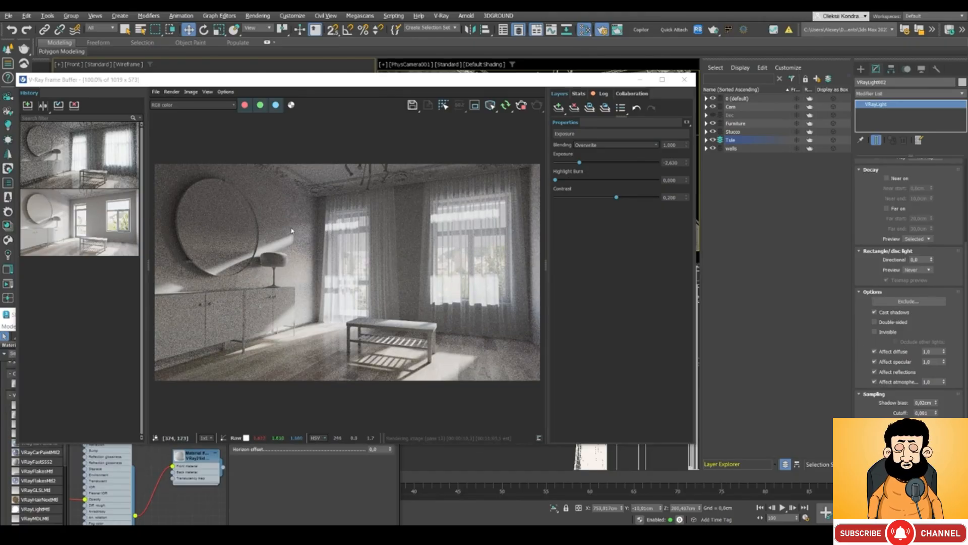
pyautogui.click(879, 332)
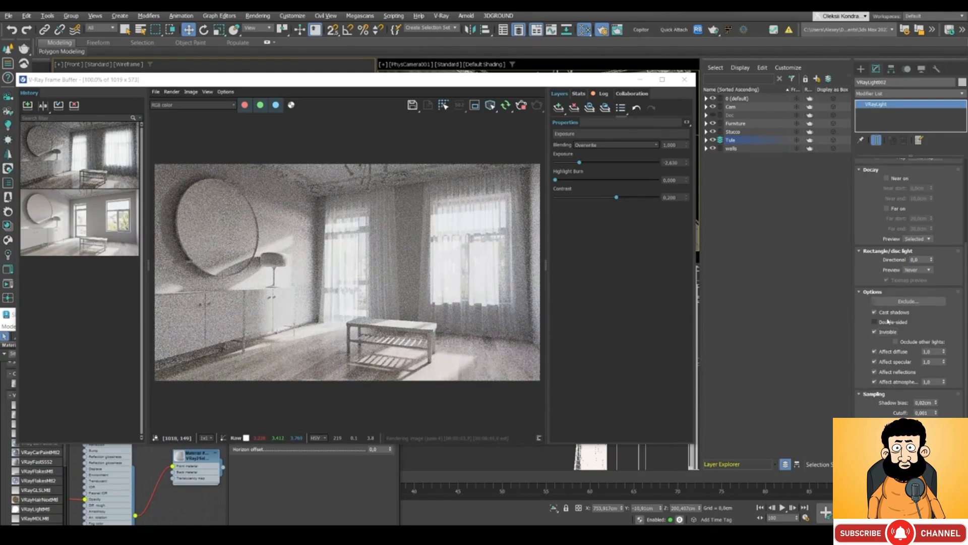
# Step: Restrict the plane light to the [tule] object using an Include list for both illumination and shadow casting
pyautogui.moveTo(421, 81); pyautogui.dragTo(475, 195)
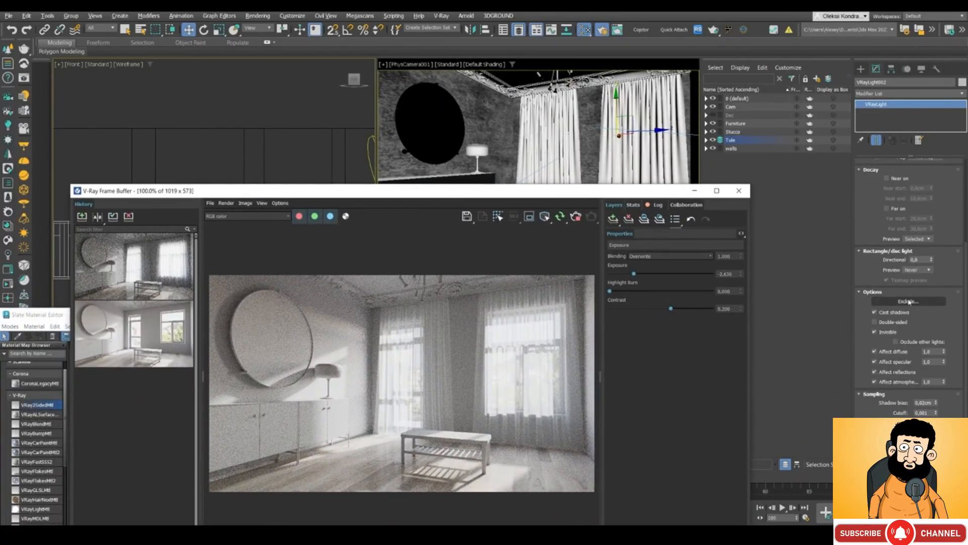
pyautogui.click(900, 302)
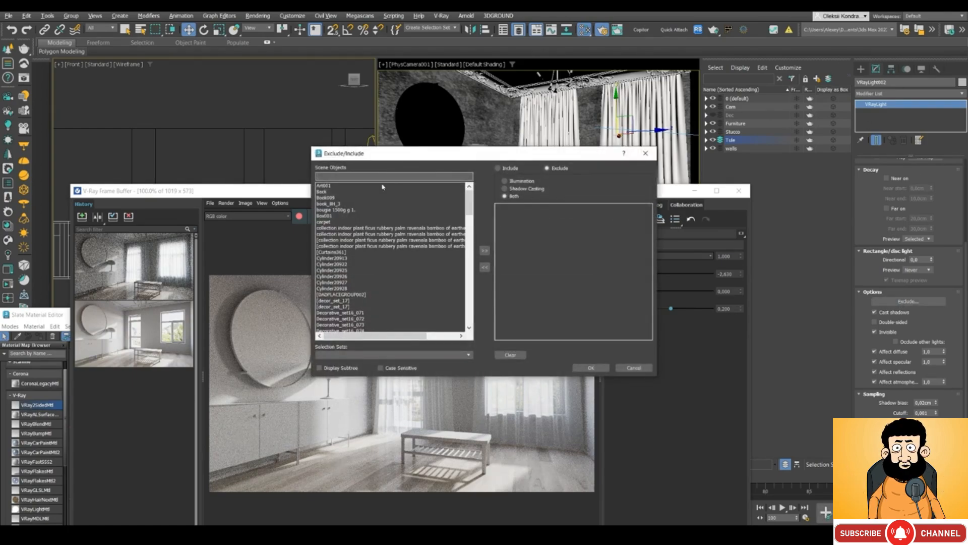
pyautogui.write('[')
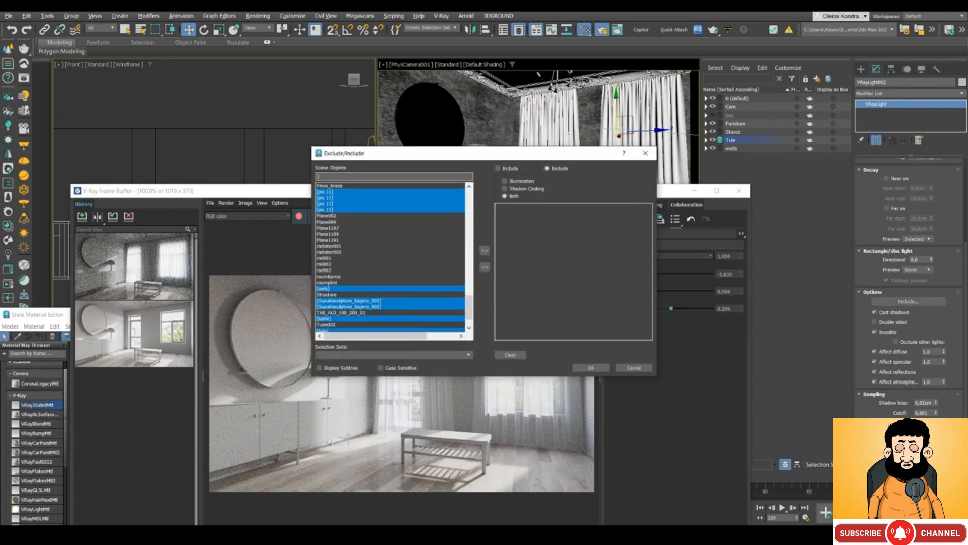
pyautogui.write('tu')
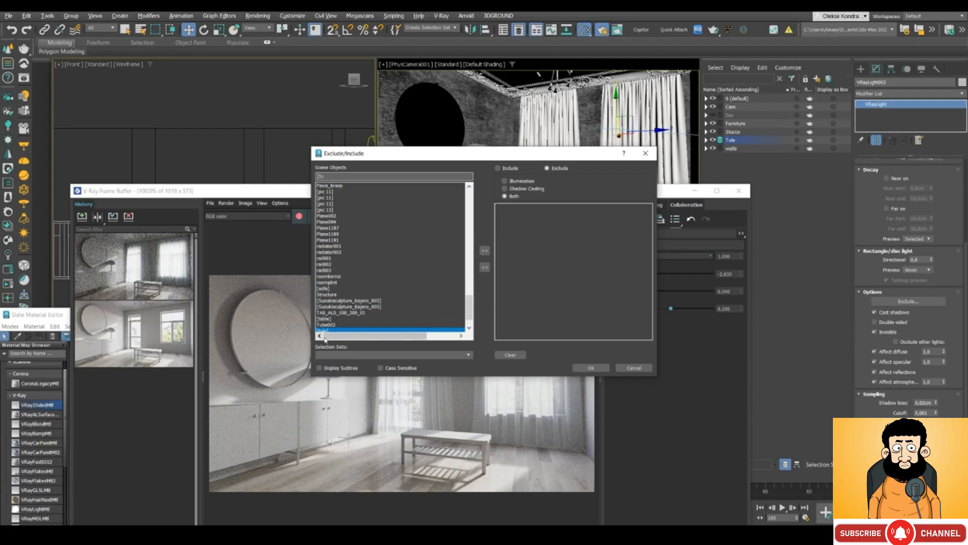
pyautogui.click(484, 251)
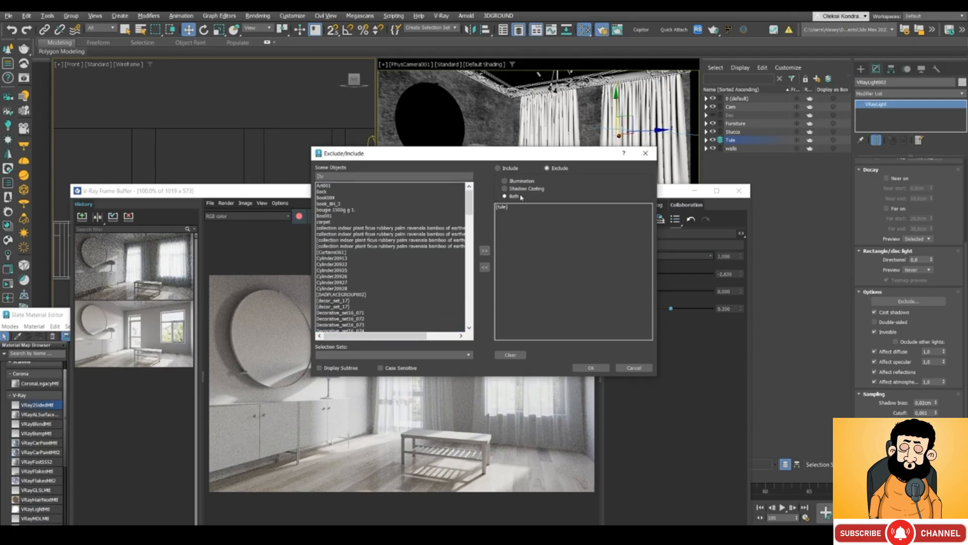
pyautogui.click(499, 169)
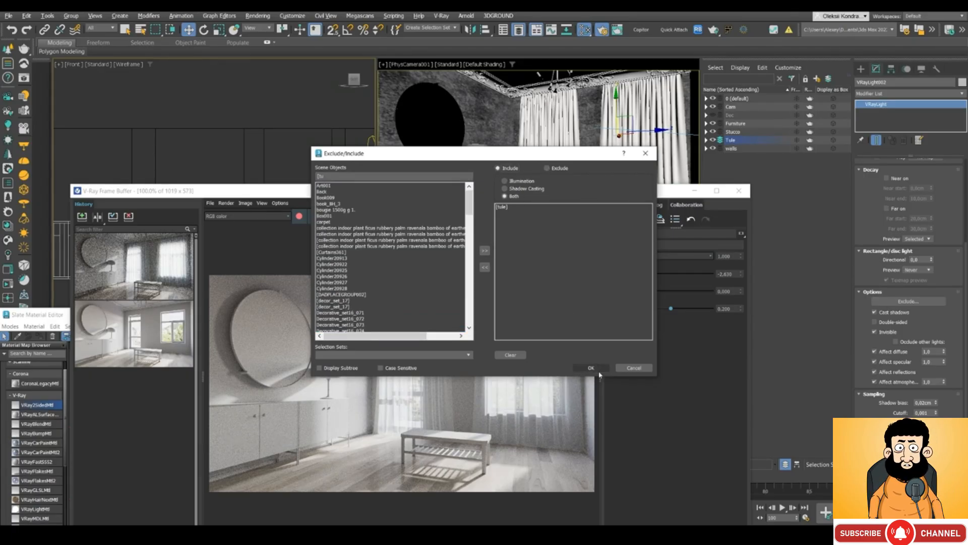
pyautogui.click(590, 367)
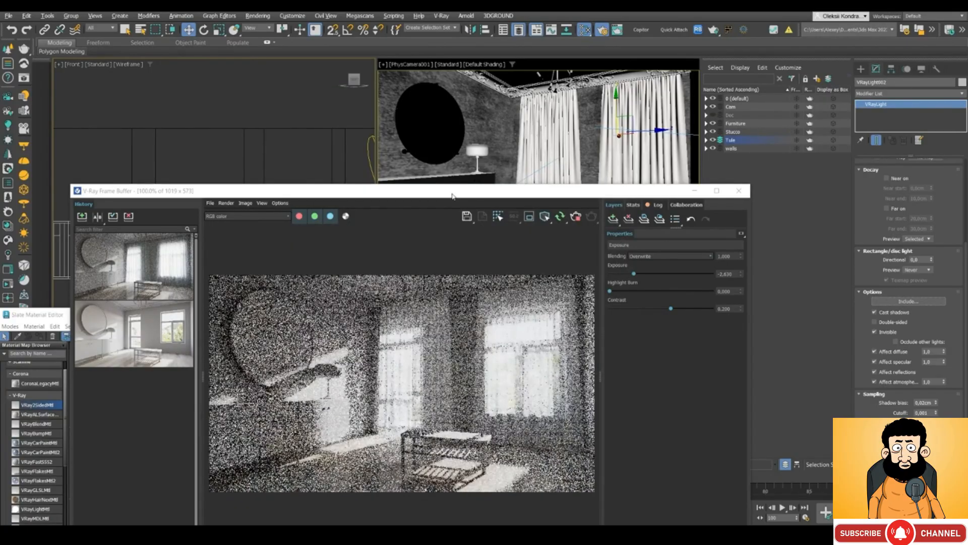
# Step: Fine-tune the plane light's position outside the window in the front view, ending slightly higher
pyautogui.moveTo(453, 194); pyautogui.dragTo(535, 206)
pyautogui.moveTo(303, 164); pyautogui.dragTo(291, 87, button='middle')
pyautogui.scroll(5, 237, 143)
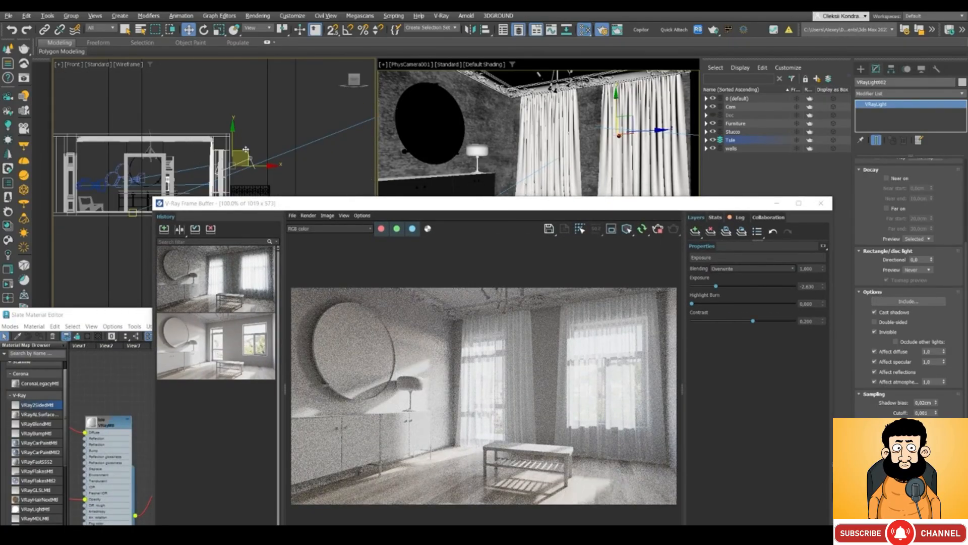
pyautogui.moveTo(245, 149); pyautogui.dragTo(238, 150)
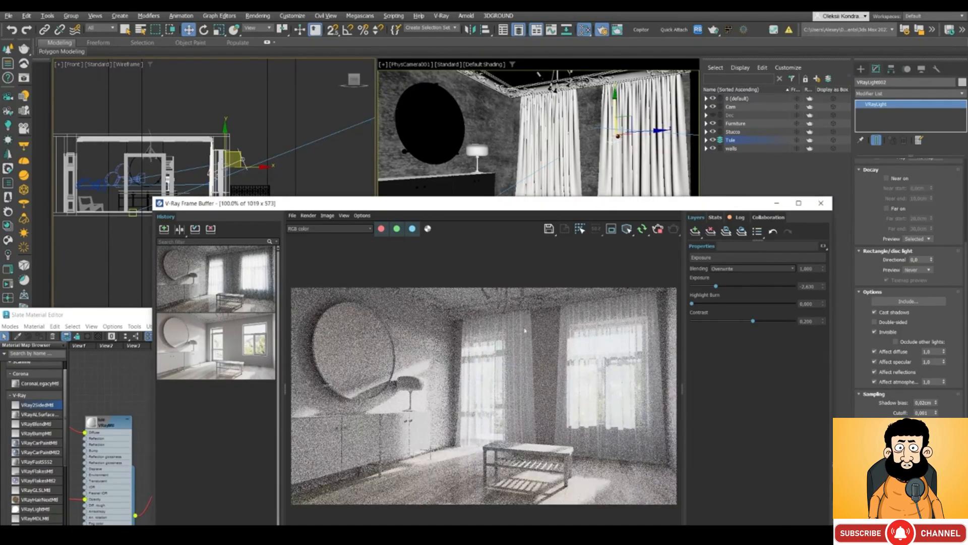
pyautogui.scroll(2, 523, 317)
pyautogui.scroll(-2, 523, 316)
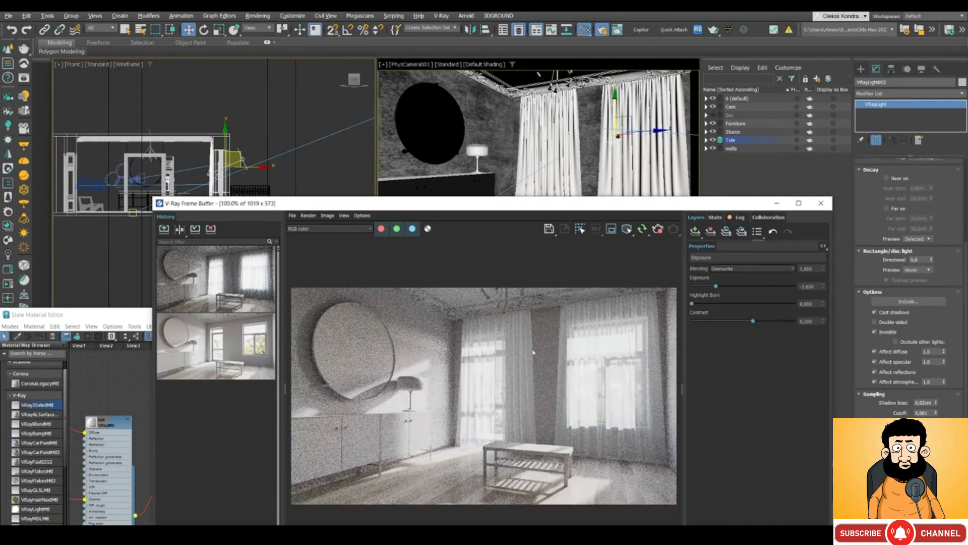
pyautogui.moveTo(238, 152); pyautogui.dragTo(244, 147)
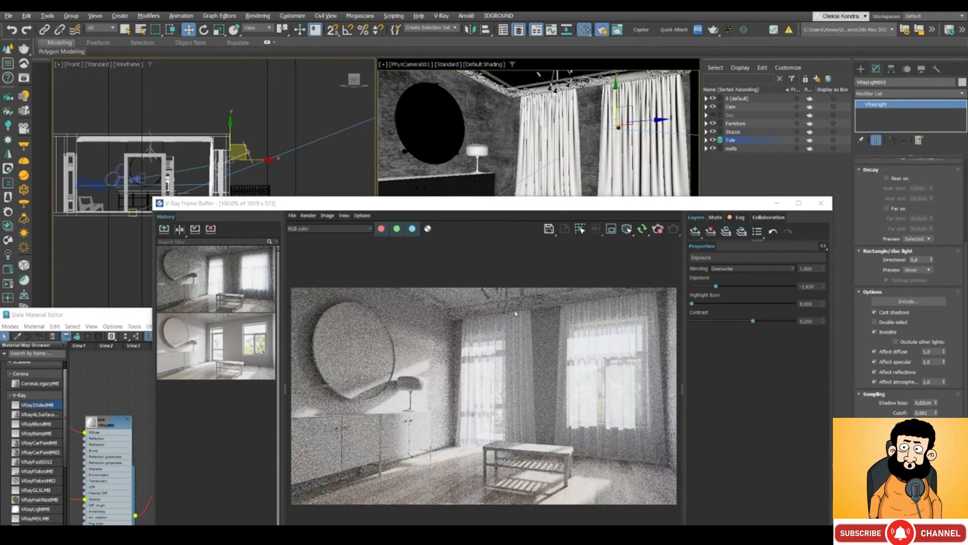
# Step: Rename the room's wall object as Walls
pyautogui.click(255, 140)
pyautogui.scroll(4, 217, 148)
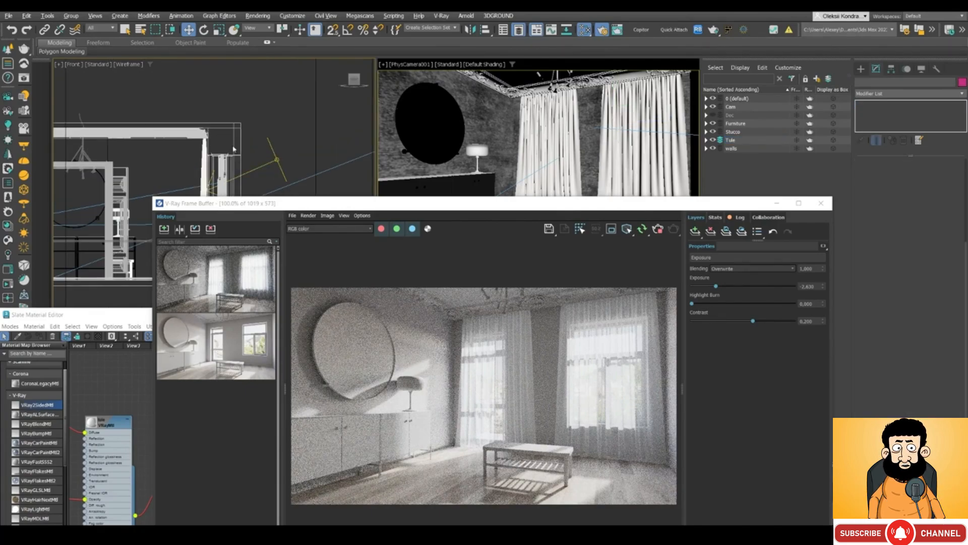
pyautogui.click(234, 143)
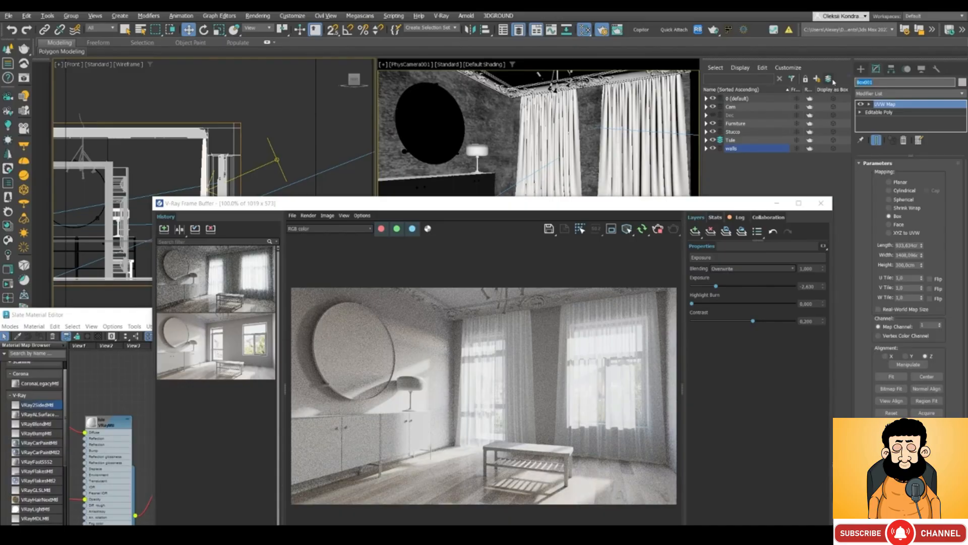
pyautogui.write('Walls')
pyautogui.press('Return')
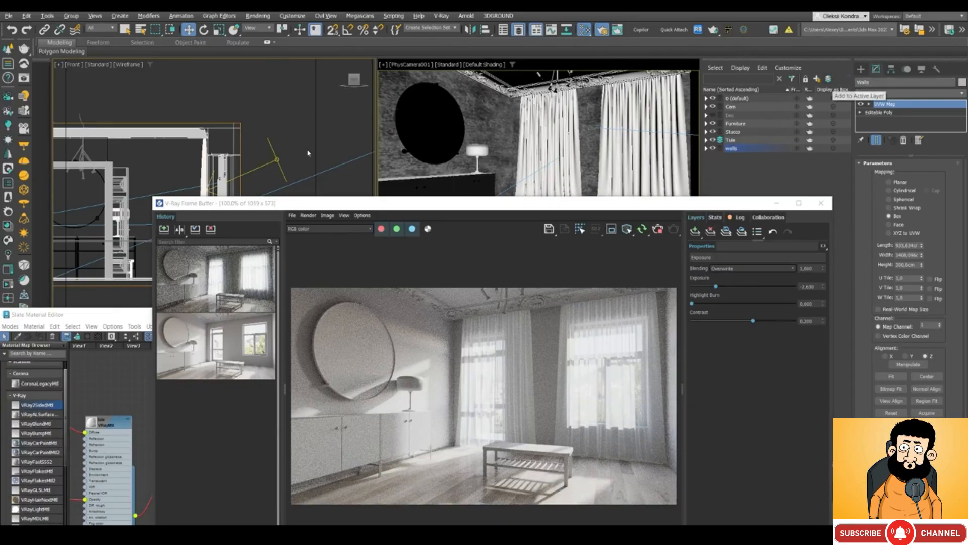
# Step: Add the Walls object to the plane light's Include list and reposition the frame buffer to view the render
pyautogui.click(277, 159)
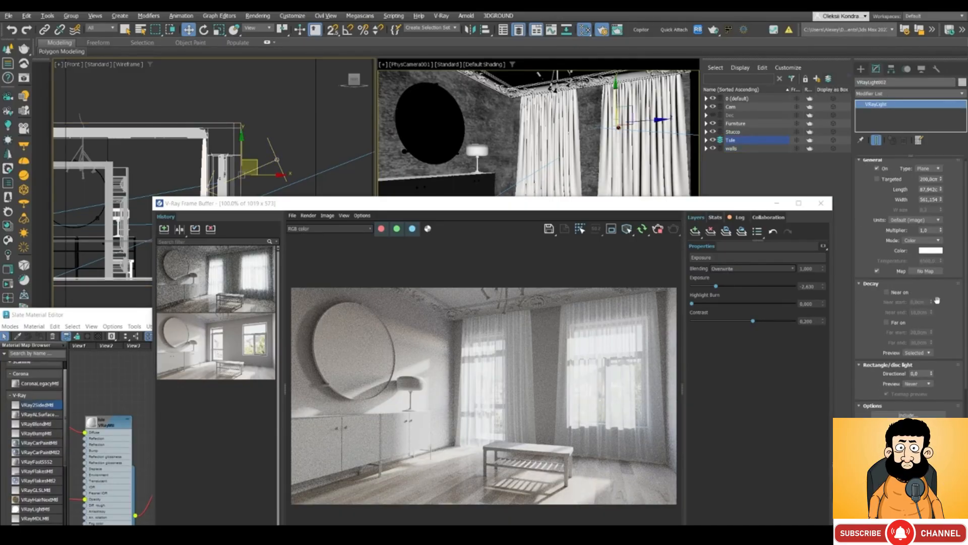
pyautogui.click(909, 414)
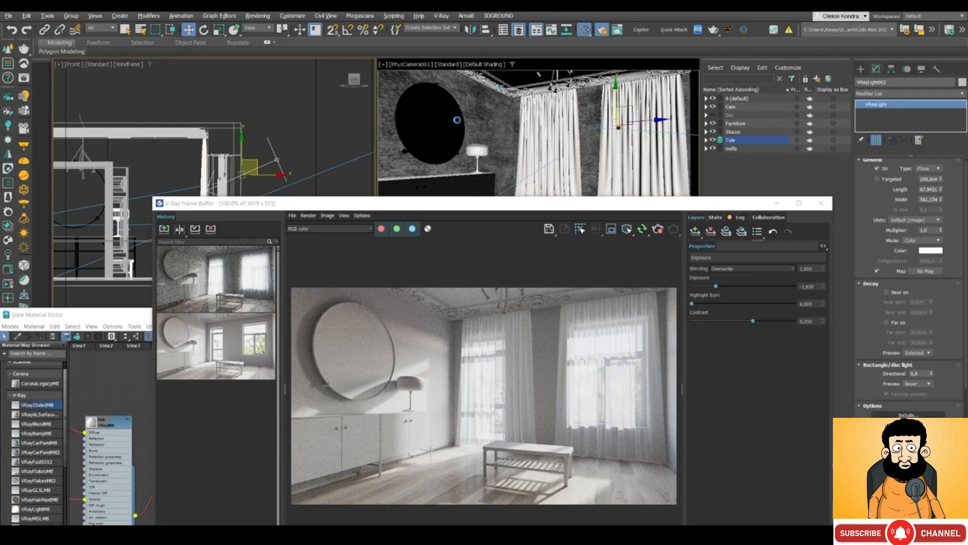
pyautogui.write('walls')
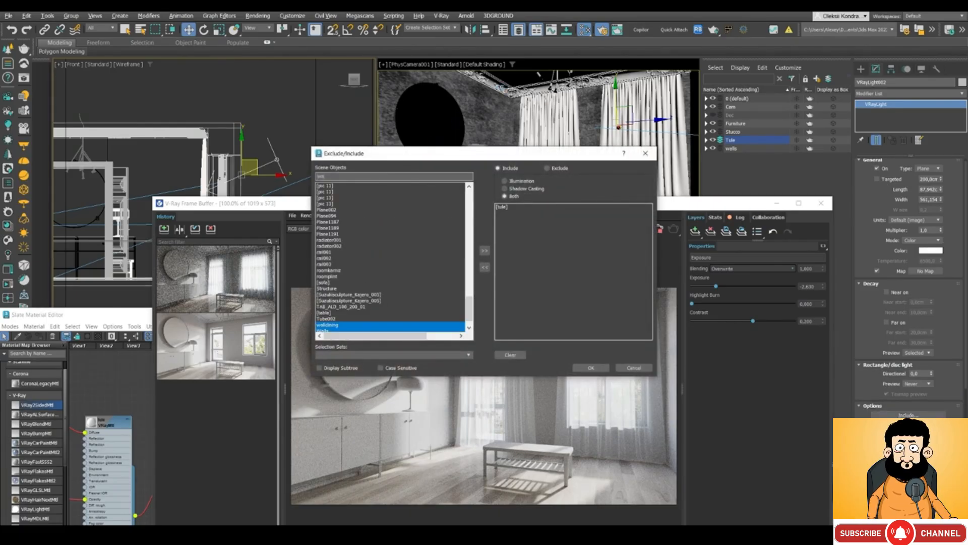
pyautogui.click(485, 251)
pyautogui.click(591, 367)
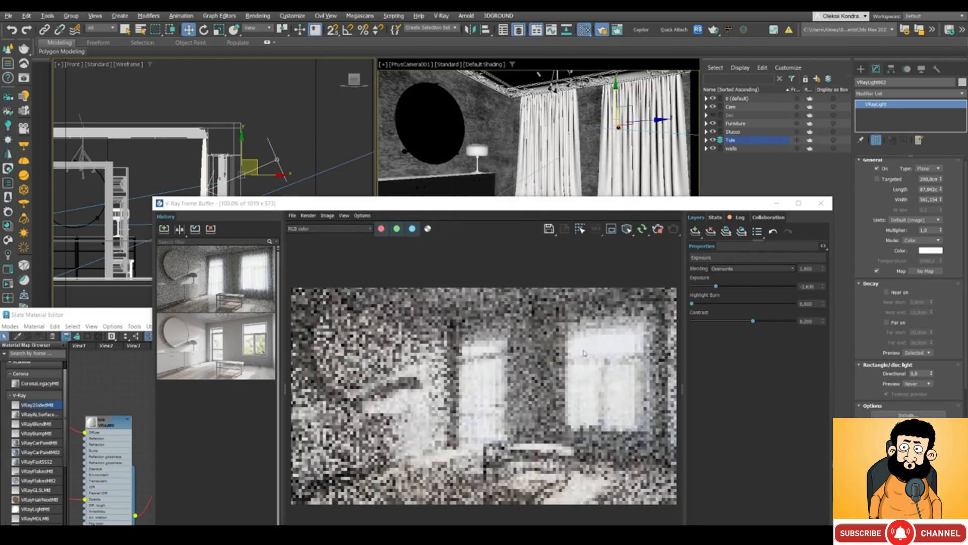
pyautogui.moveTo(501, 201); pyautogui.dragTo(498, 148)
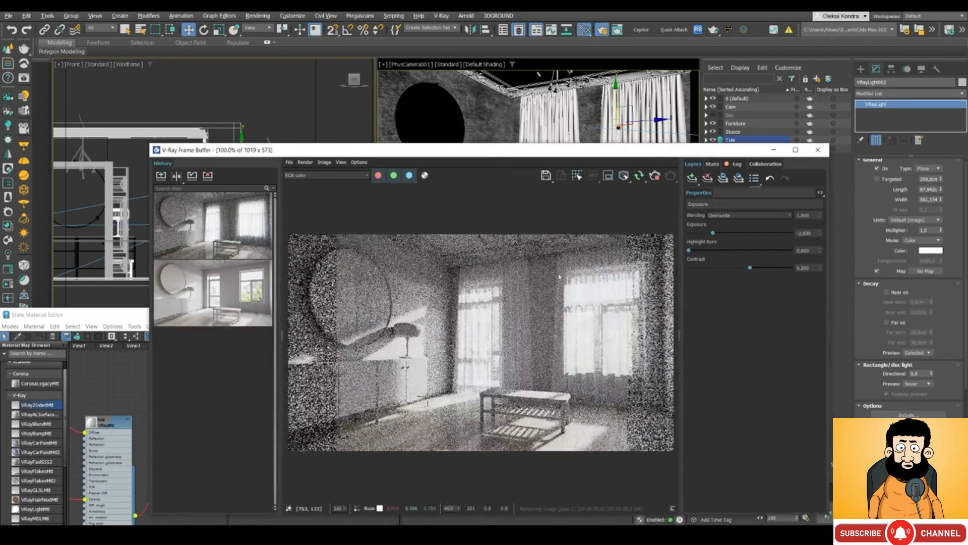
pyautogui.moveTo(418, 153); pyautogui.dragTo(493, 242)
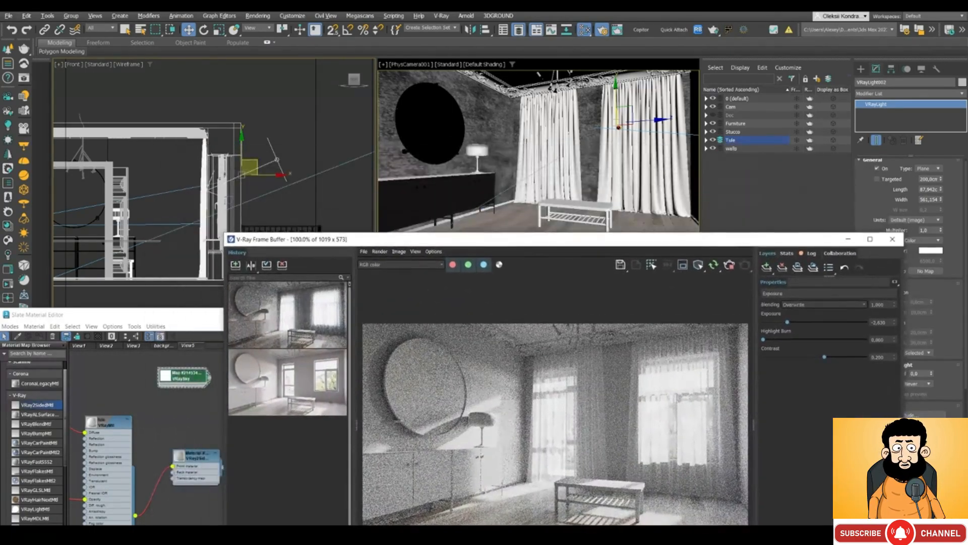
# Step: Set the plane light's length to about 199.7 cm and check how the tulle curtains look in the render
pyautogui.moveTo(941, 190); pyautogui.dragTo(942, 167)
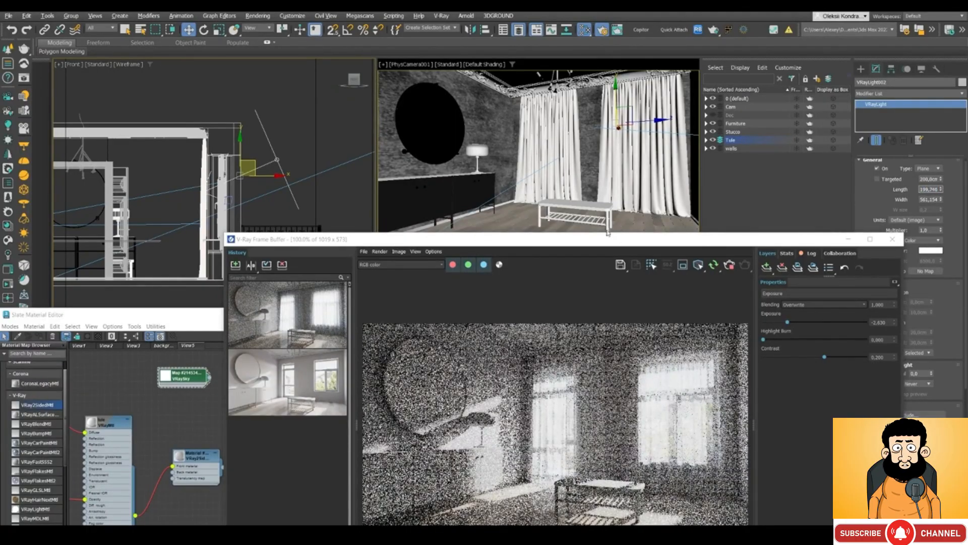
pyautogui.moveTo(608, 234); pyautogui.dragTo(546, 173)
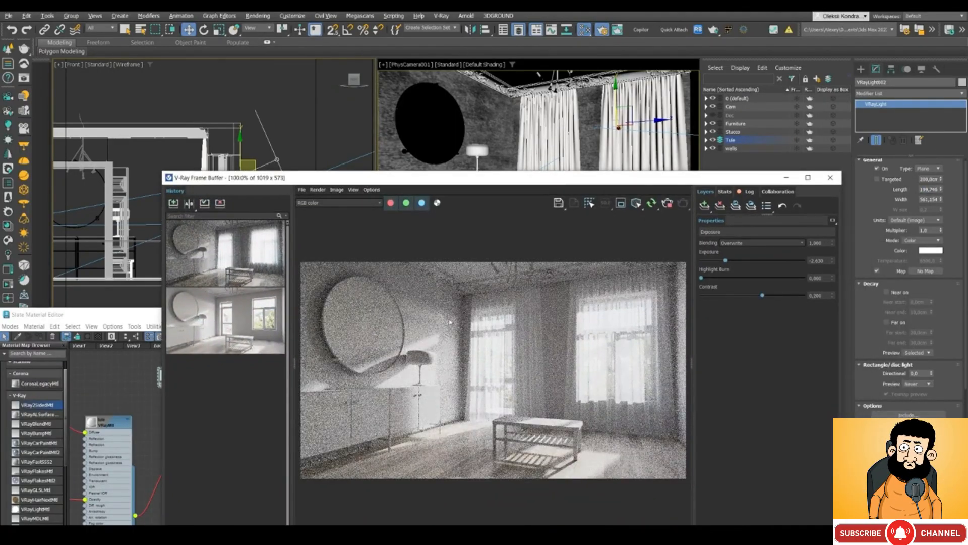
pyautogui.scroll(2, 640, 301)
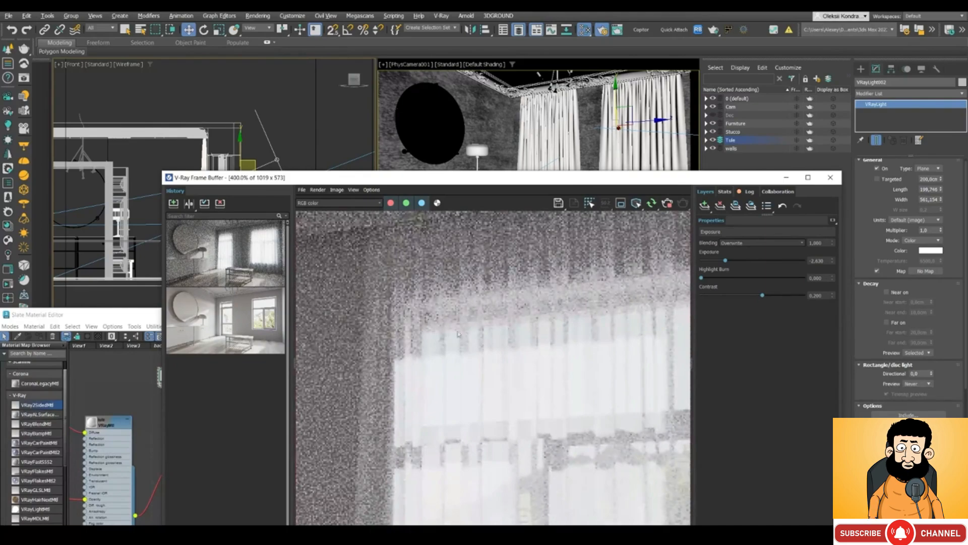
pyautogui.scroll(-2, 493, 298)
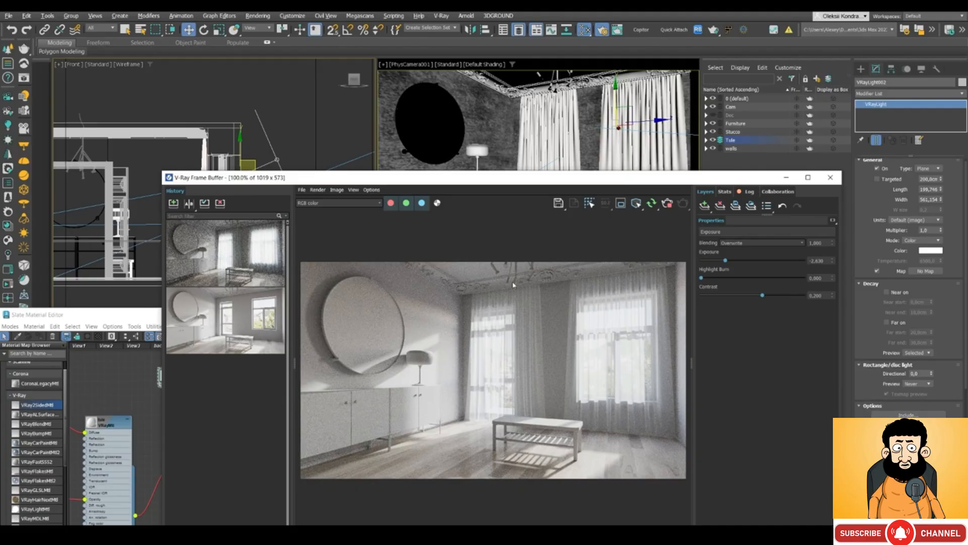
pyautogui.moveTo(444, 180); pyautogui.dragTo(457, 129)
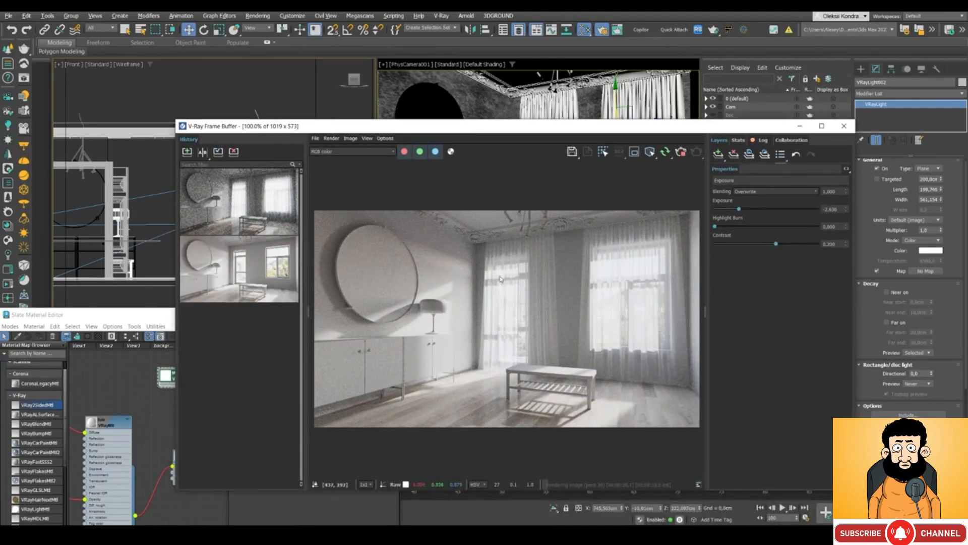
pyautogui.moveTo(456, 129)
pyautogui.mouseDown()
pyautogui.moveTo(477, 220)
pyautogui.moveTo(435, 189)
pyautogui.moveTo(442, 195)
pyautogui.moveTo(425, 157)
pyautogui.moveTo(443, 153)
pyautogui.moveTo(447, 129)
pyautogui.mouseUp()
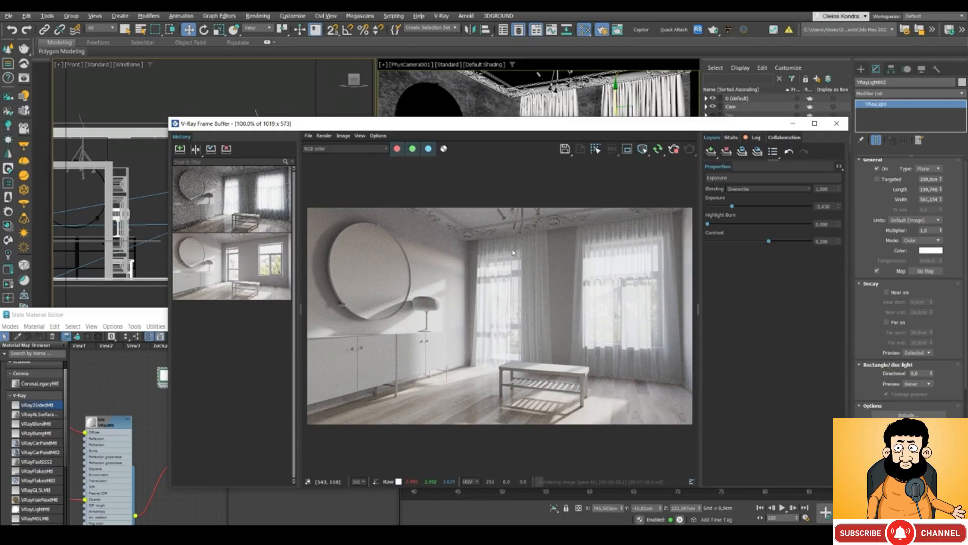
pyautogui.moveTo(454, 129); pyautogui.dragTo(442, 95)
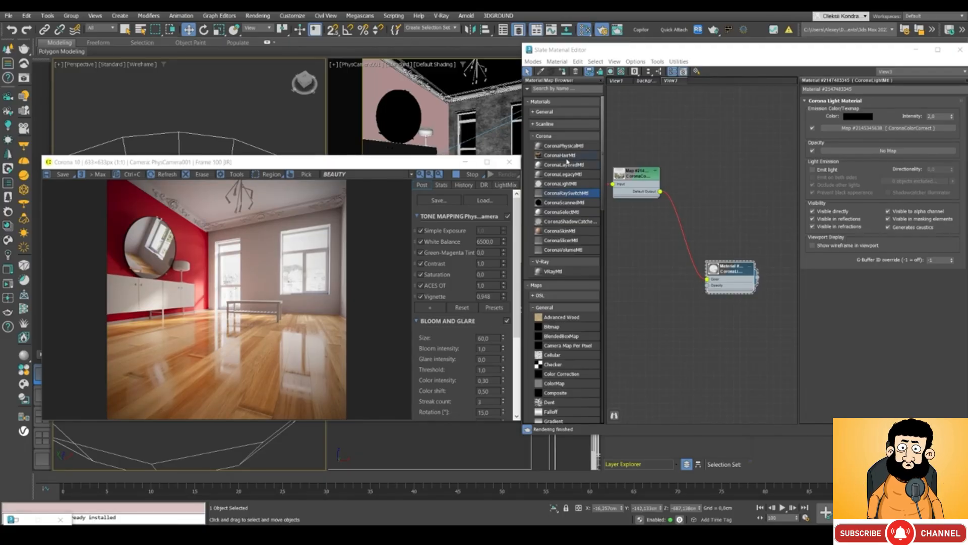
# Step: Add a CoronaRaySwitchMtl to the material graph beside the background's CoronaLightMtl
pyautogui.moveTo(738, 161); pyautogui.dragTo(738, 172, button='middle')
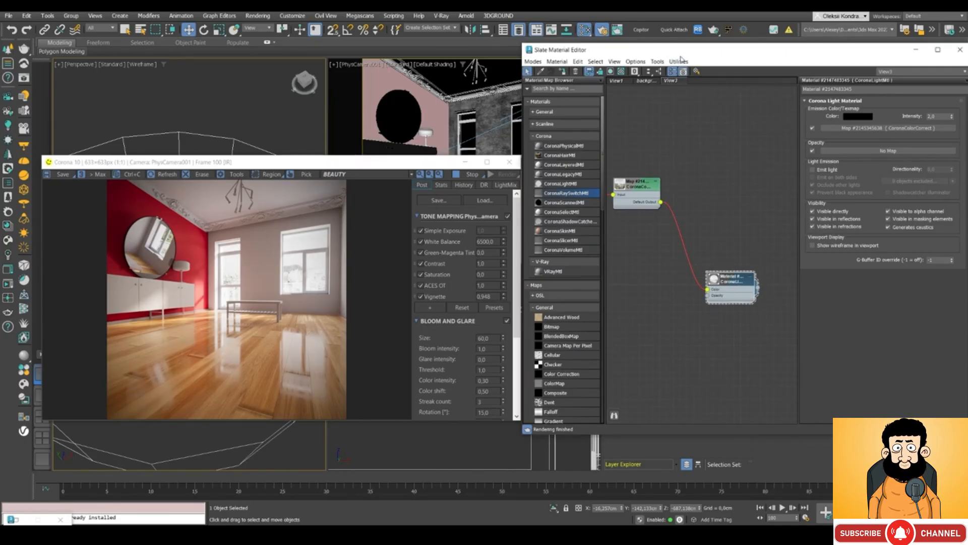
pyautogui.moveTo(677, 53); pyautogui.dragTo(662, 59)
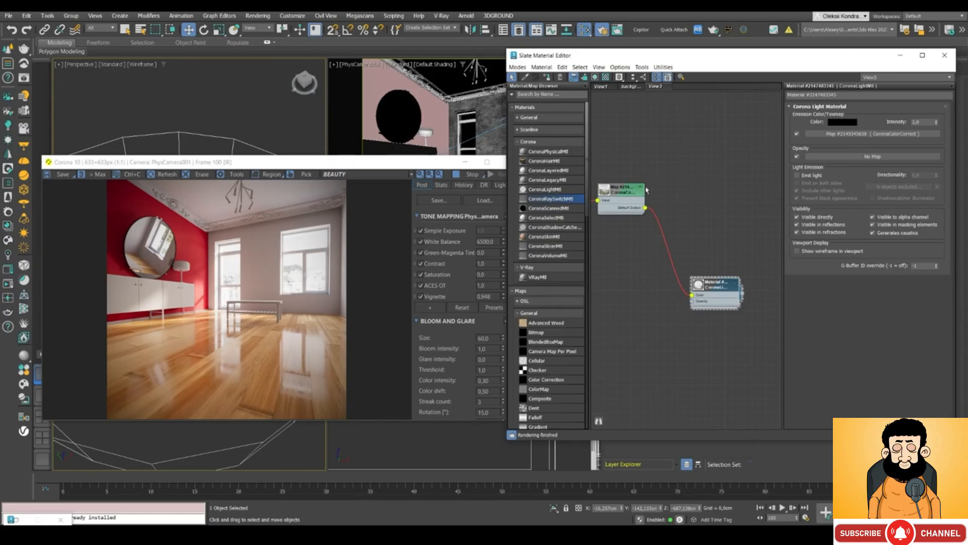
pyautogui.moveTo(541, 202); pyautogui.dragTo(767, 183)
pyautogui.moveTo(714, 282); pyautogui.dragTo(687, 227)
# Step: Store the current Corona render in the frame buffer history
pyautogui.click(240, 177)
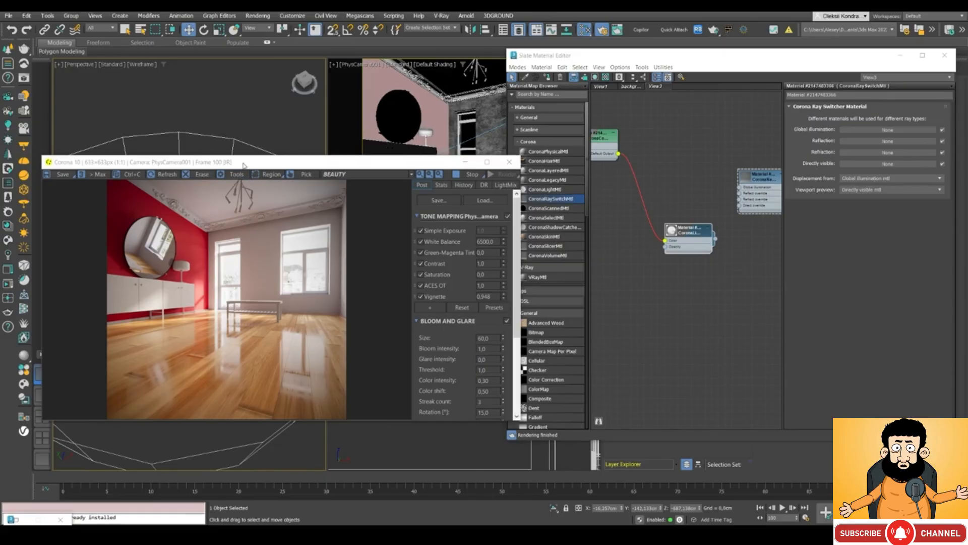
pyautogui.click(468, 185)
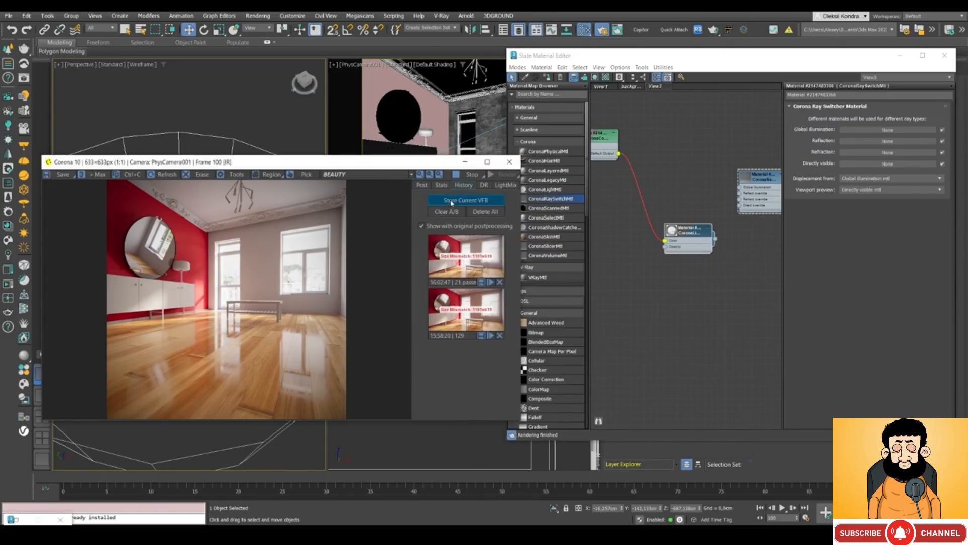
pyautogui.click(452, 202)
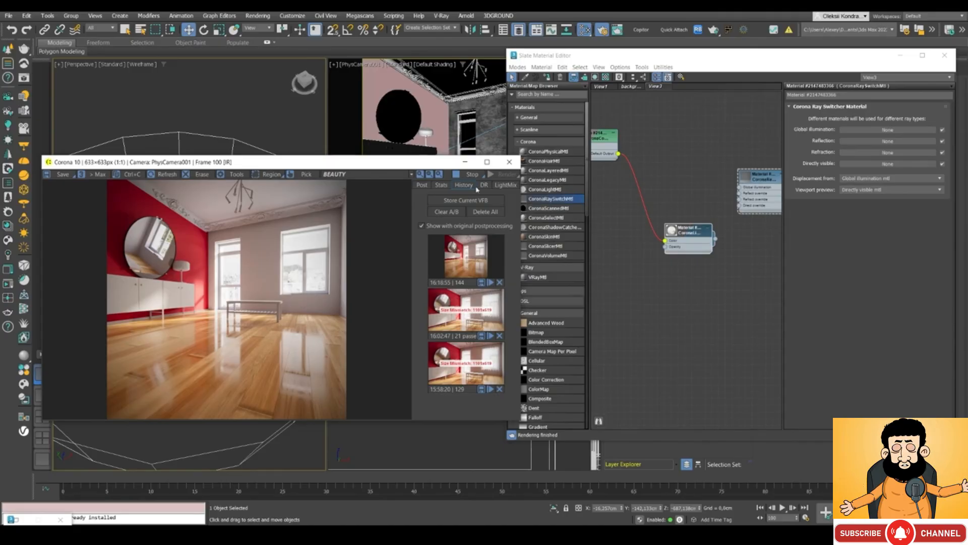
# Step: Connect the CoronaLightMtl to the ray switcher's Directly visible slot and assign the ray switcher to the selected background object
pyautogui.moveTo(687, 232); pyautogui.dragTo(680, 231)
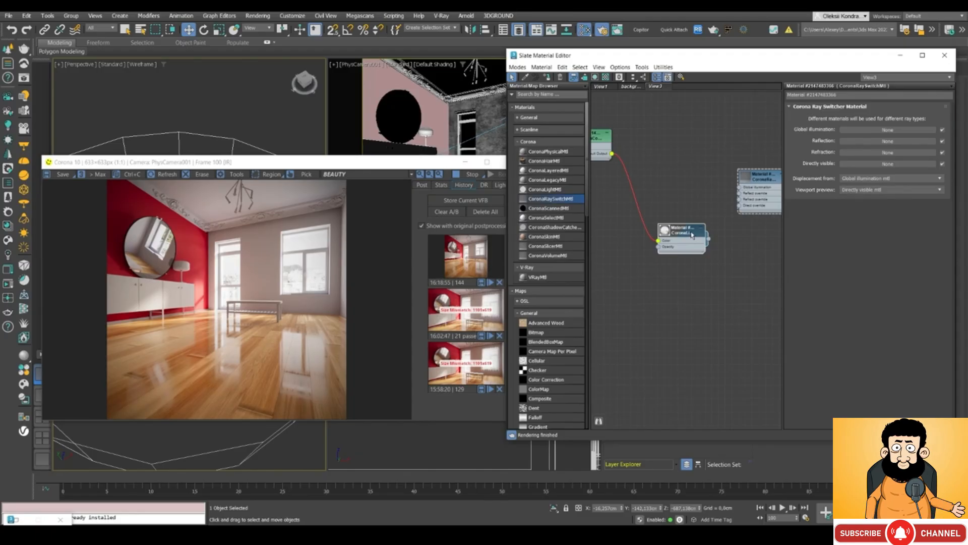
pyautogui.moveTo(709, 239); pyautogui.dragTo(740, 205)
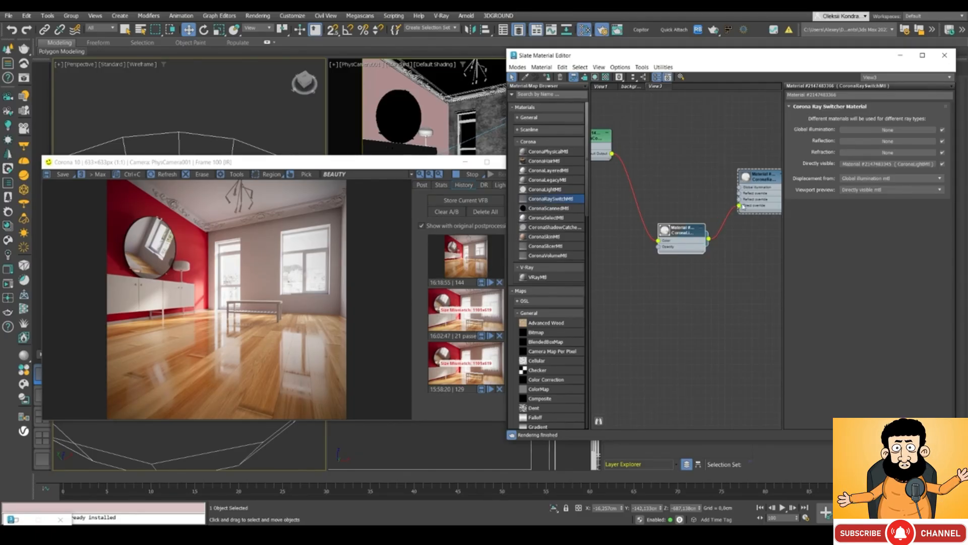
pyautogui.click(768, 180)
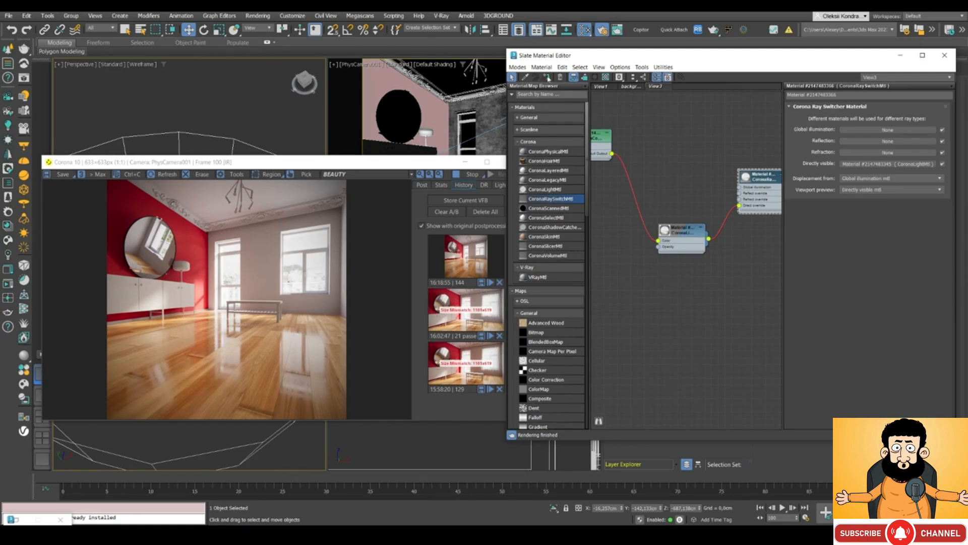
pyautogui.click(548, 78)
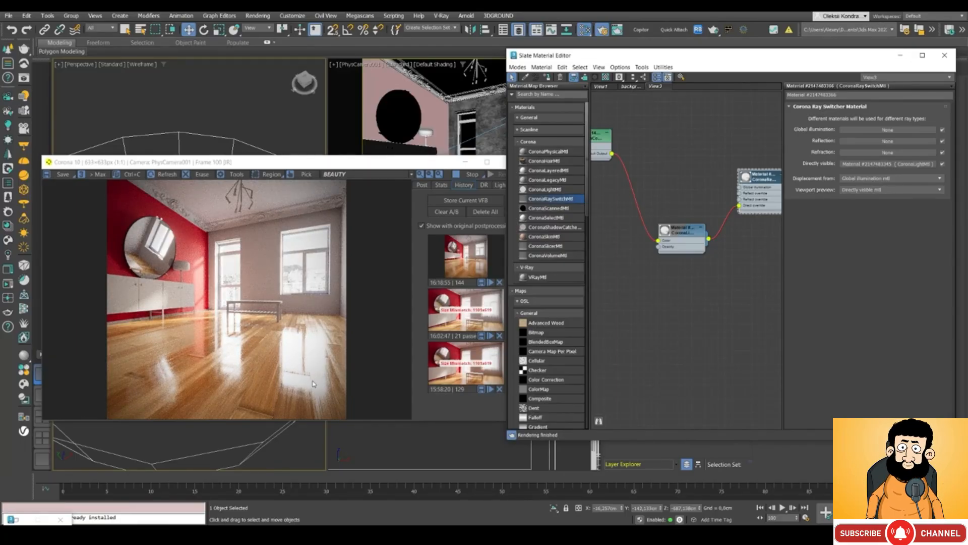
# Step: Examine the window reflections on the floor and in the round mirror, and the override slots of the ray switch material
pyautogui.scroll(1, 304, 348)
pyautogui.scroll(-1, 295, 350)
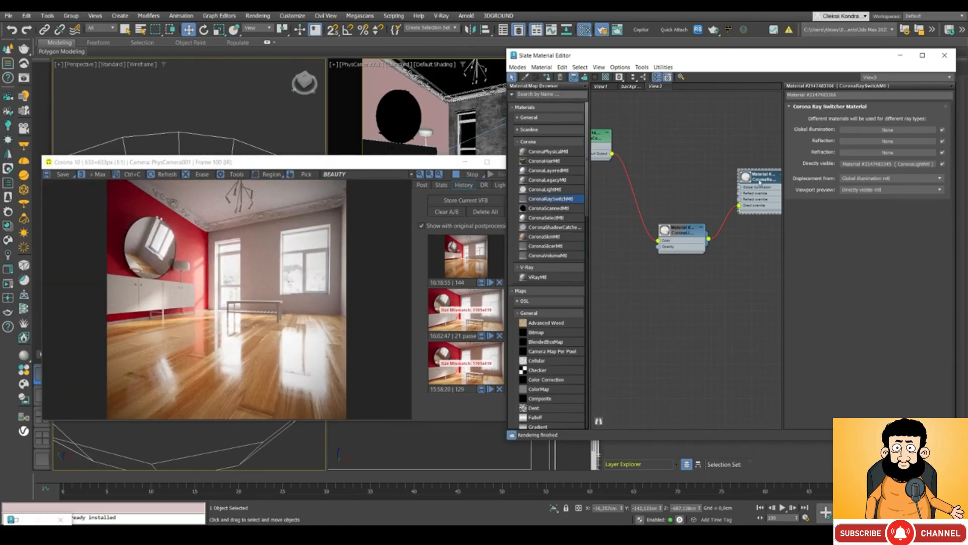
pyautogui.moveTo(718, 195); pyautogui.dragTo(681, 199, button='middle')
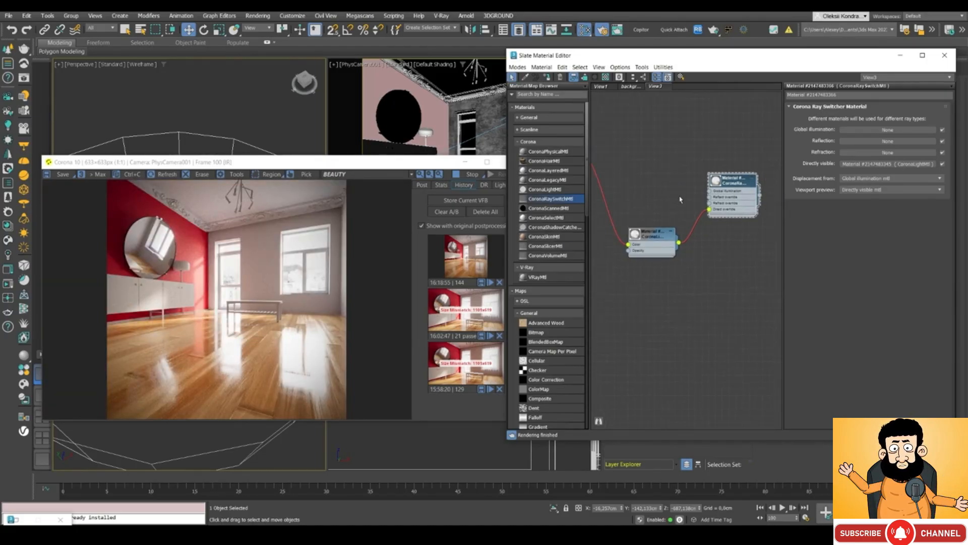
pyautogui.scroll(2, 730, 209)
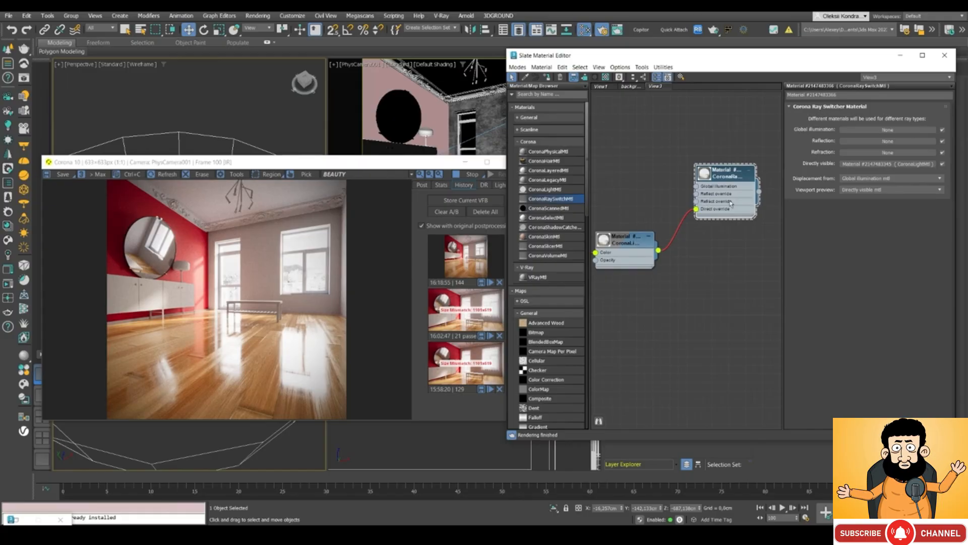
pyautogui.scroll(1, 157, 255)
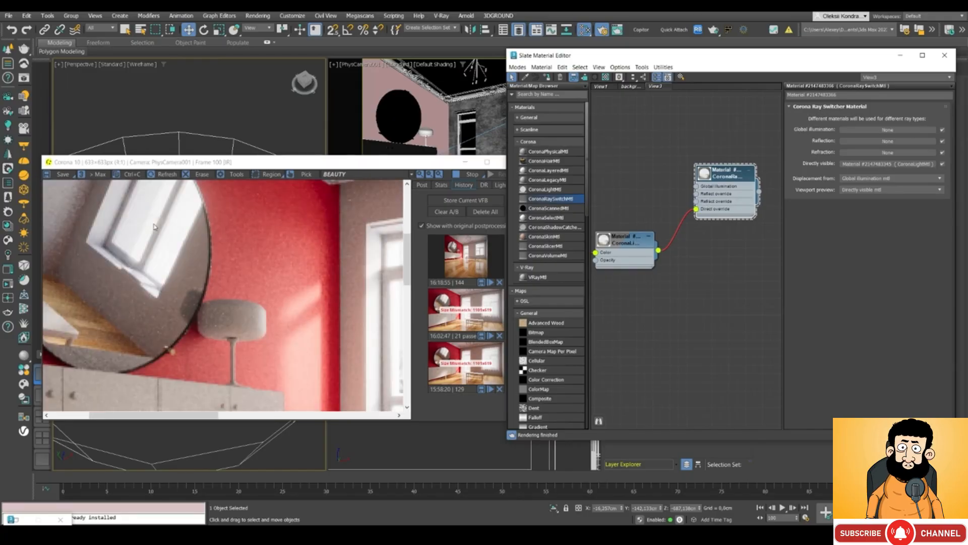
pyautogui.scroll(1, 145, 202)
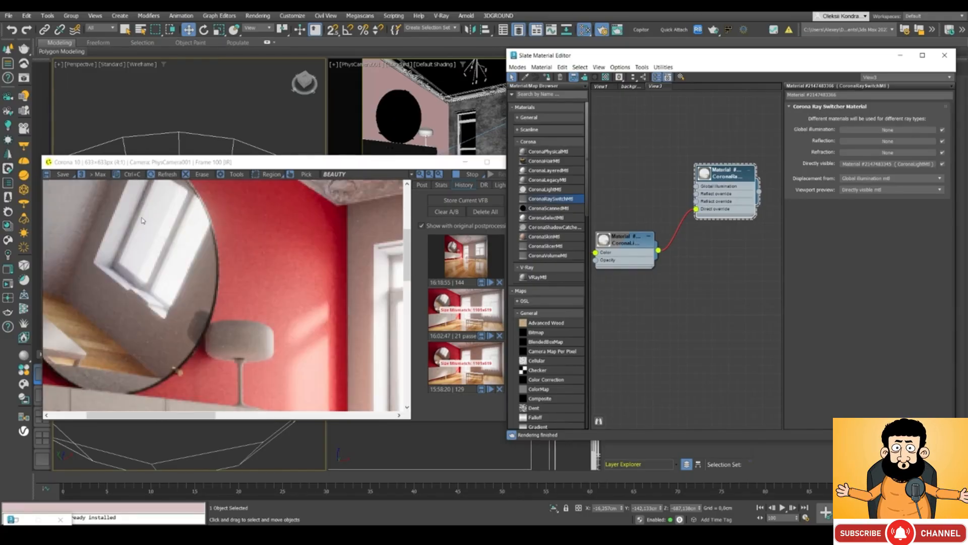
pyautogui.scroll(-1, 182, 231)
pyautogui.scroll(-1, 182, 231)
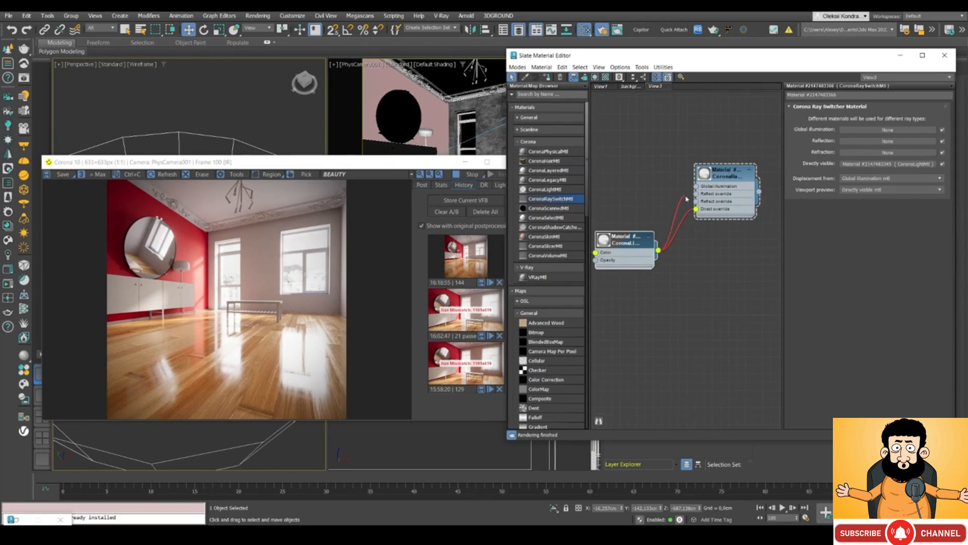
# Step: Connect the CoronaLightMtl to the ray switcher's Refraction slot, and connect a duplicate of it to the Reflection slot
pyautogui.moveTo(658, 250); pyautogui.dragTo(696, 202)
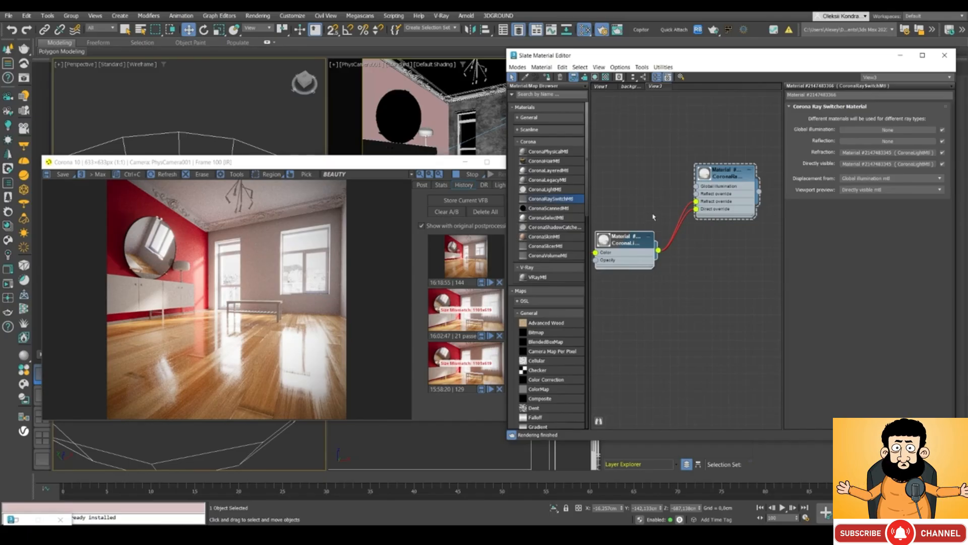
pyautogui.moveTo(655, 217); pyautogui.dragTo(685, 252, button='middle')
pyautogui.moveTo(624, 238); pyautogui.dragTo(652, 255, button='middle')
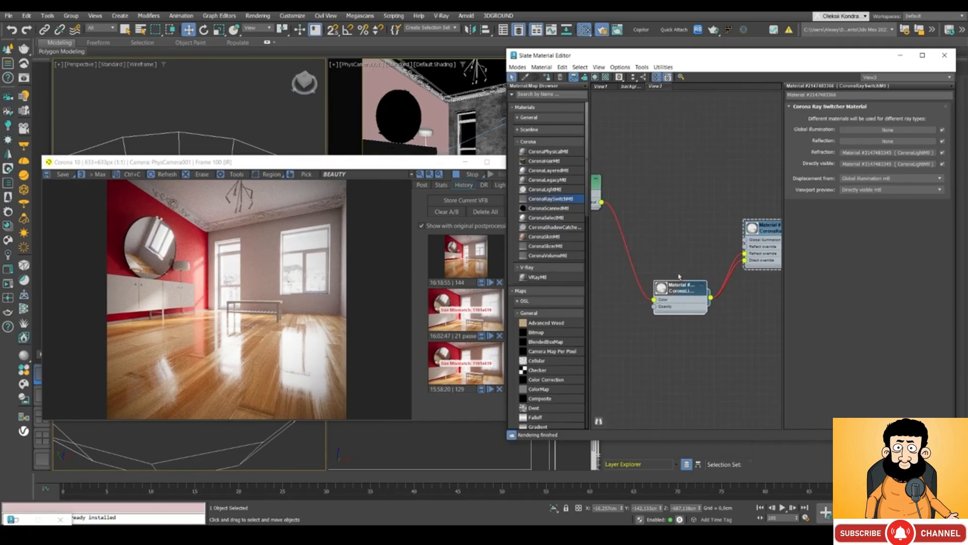
pyautogui.scroll(-2, 656, 260)
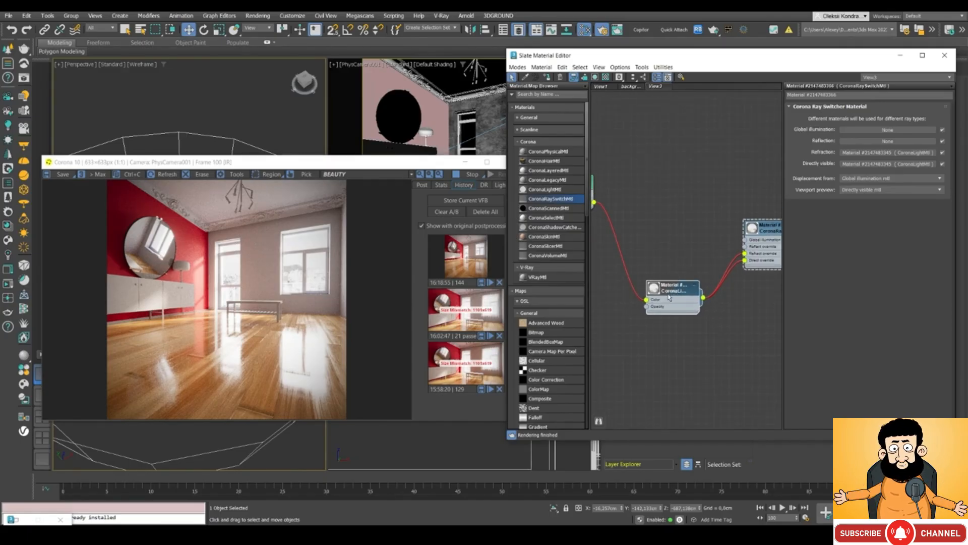
pyautogui.doubleClick(670, 295)
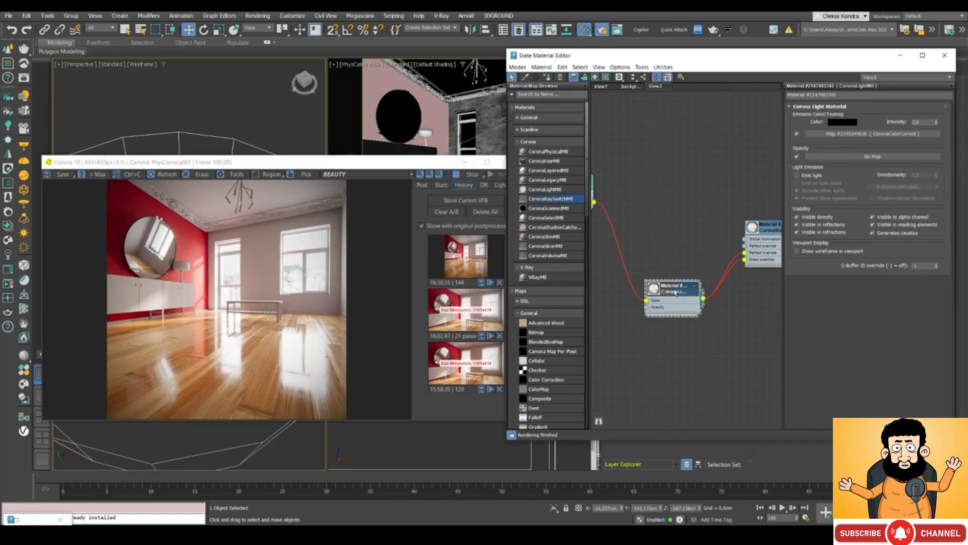
pyautogui.keyDown('shift'); pyautogui.moveTo(671, 295); pyautogui.dragTo(673, 223); pyautogui.keyUp('shift')
pyautogui.doubleClick(673, 223)
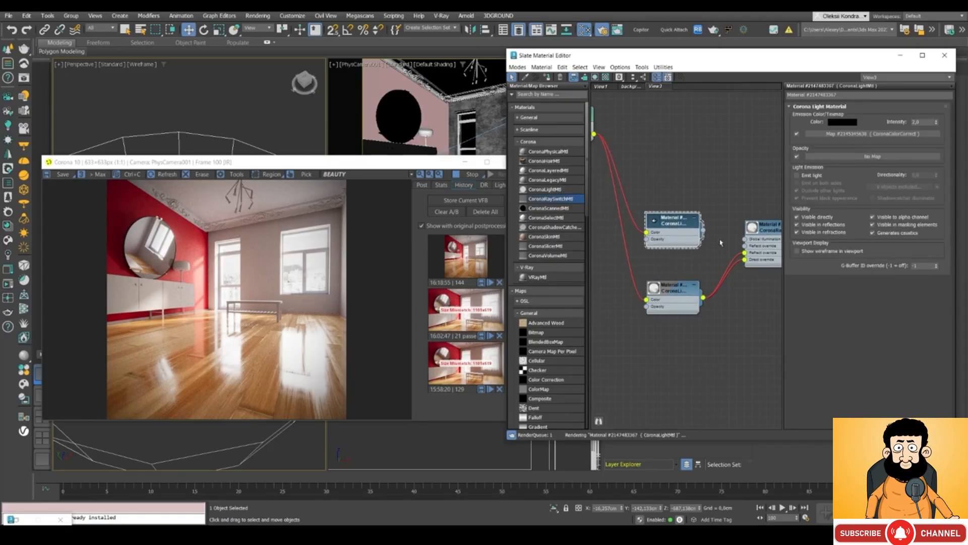
pyautogui.moveTo(719, 235); pyautogui.dragTo(679, 246, button='middle')
pyautogui.scroll(1, 678, 246)
pyautogui.moveTo(663, 243); pyautogui.dragTo(709, 260)
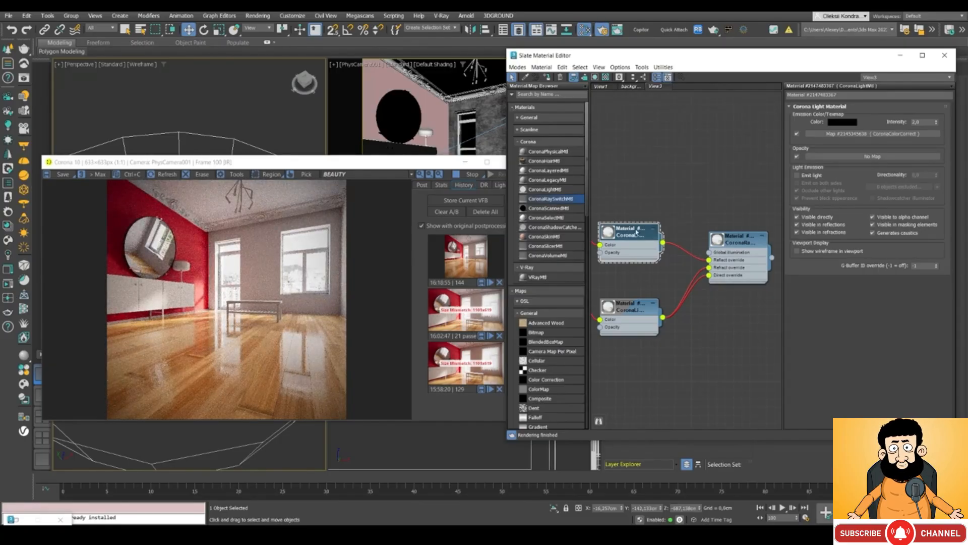
# Step: Raise the intensity of the duplicated CoronaLightMtl used for reflections and check the floor and mirror reflections in the render
pyautogui.doubleClick(923, 122)
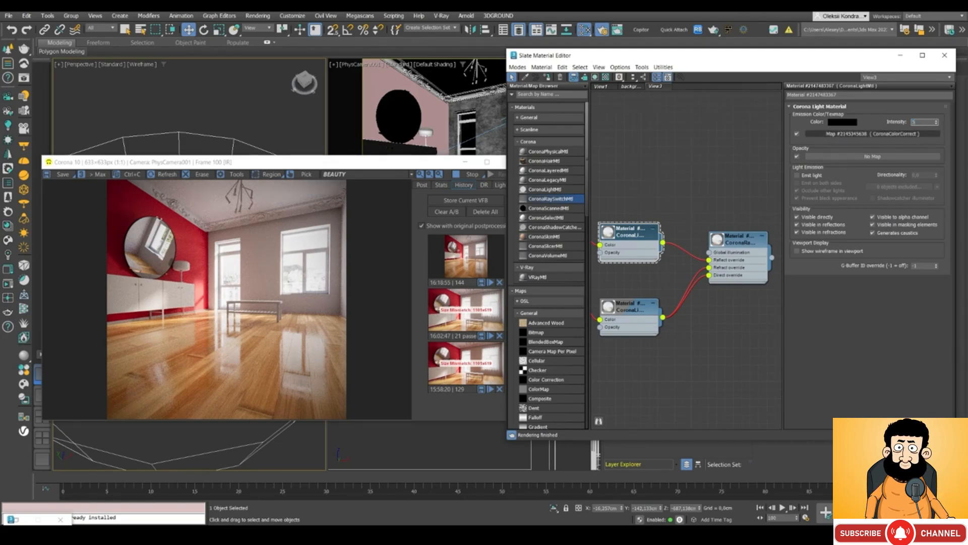
pyautogui.press('Return')
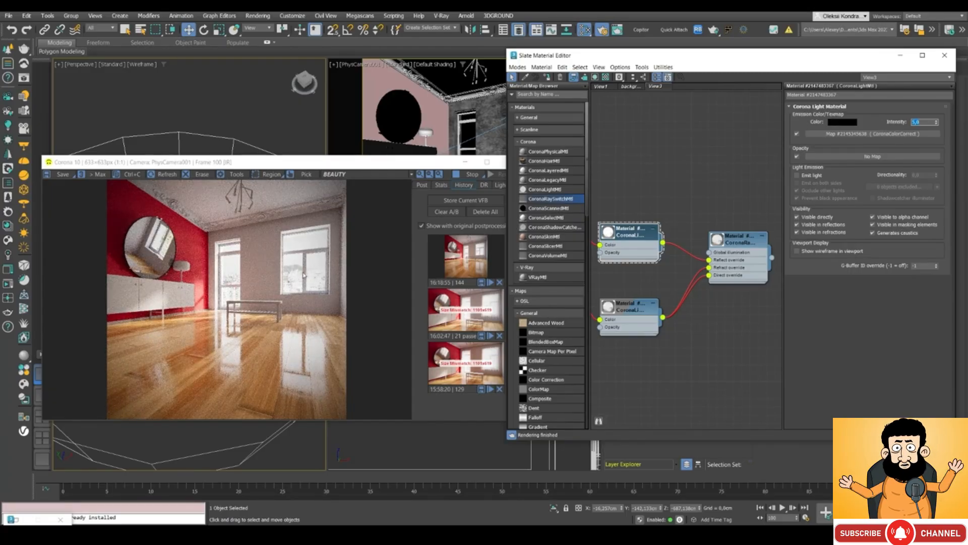
pyautogui.scroll(1, 316, 278)
pyautogui.scroll(-1, 316, 288)
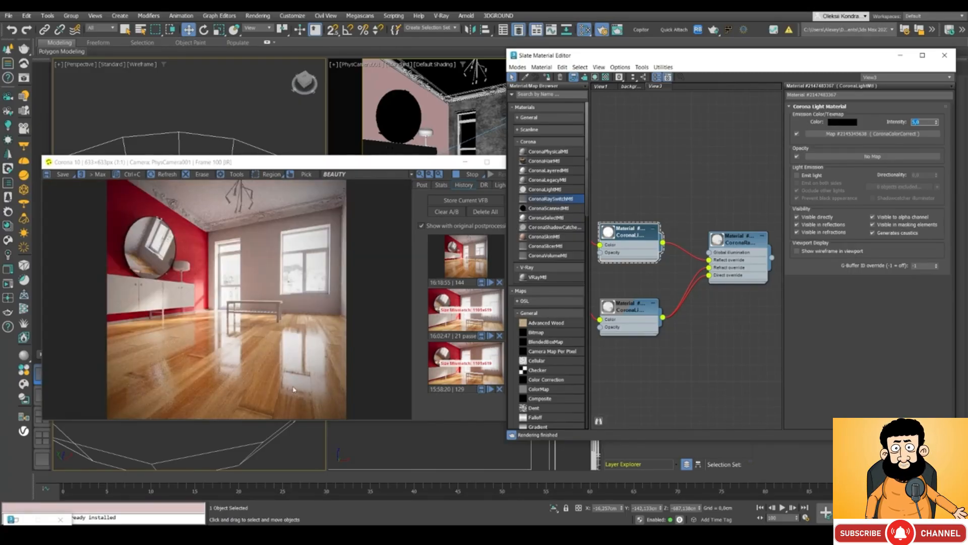
pyautogui.scroll(1, 297, 346)
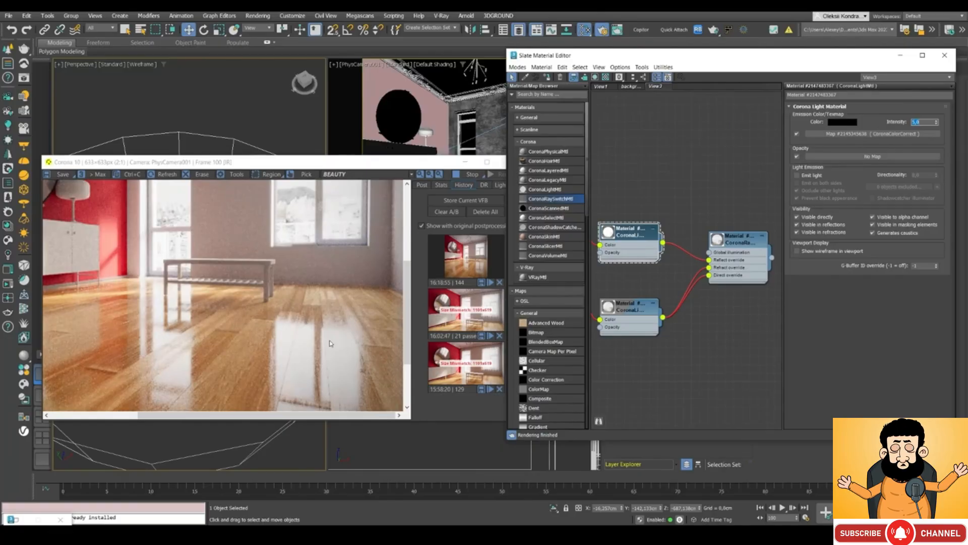
pyautogui.scroll(1, 341, 372)
pyautogui.scroll(-1, 340, 338)
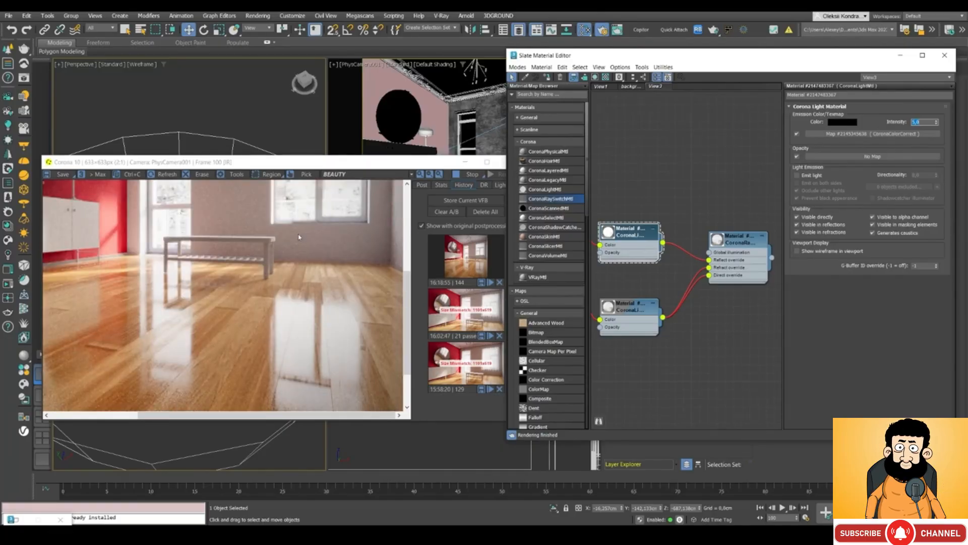
pyautogui.scroll(-1, 299, 237)
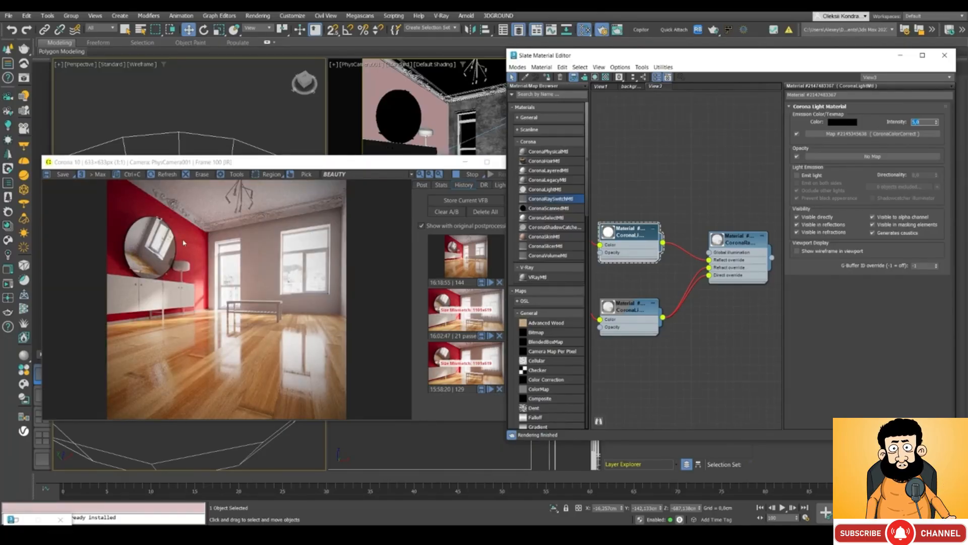
pyautogui.scroll(2, 171, 227)
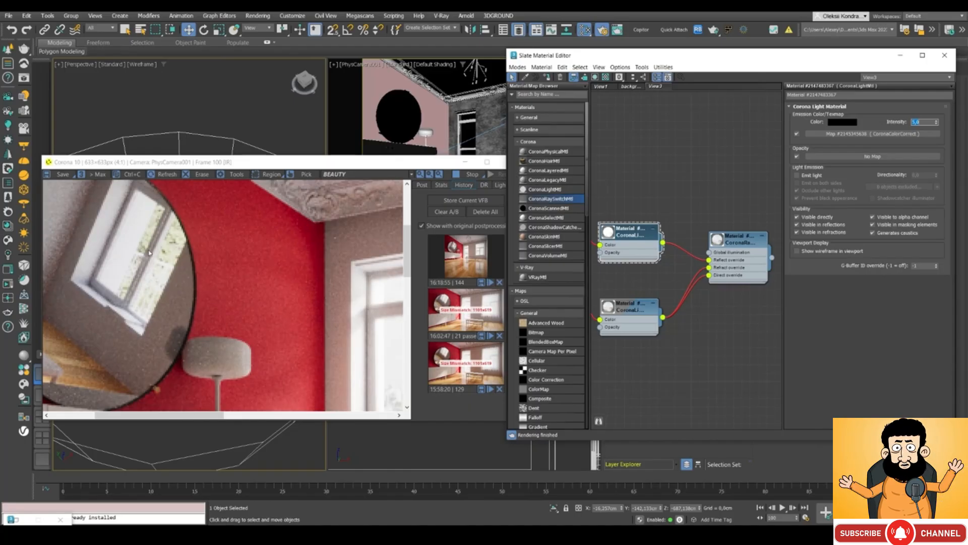
# Step: Enable Emit light on the reflection CoronaLightMtl, set its intensity to 1.0, and inspect the mirror and floor reflections in the render
pyautogui.scroll(-1, 149, 252)
pyautogui.scroll(-1, 146, 260)
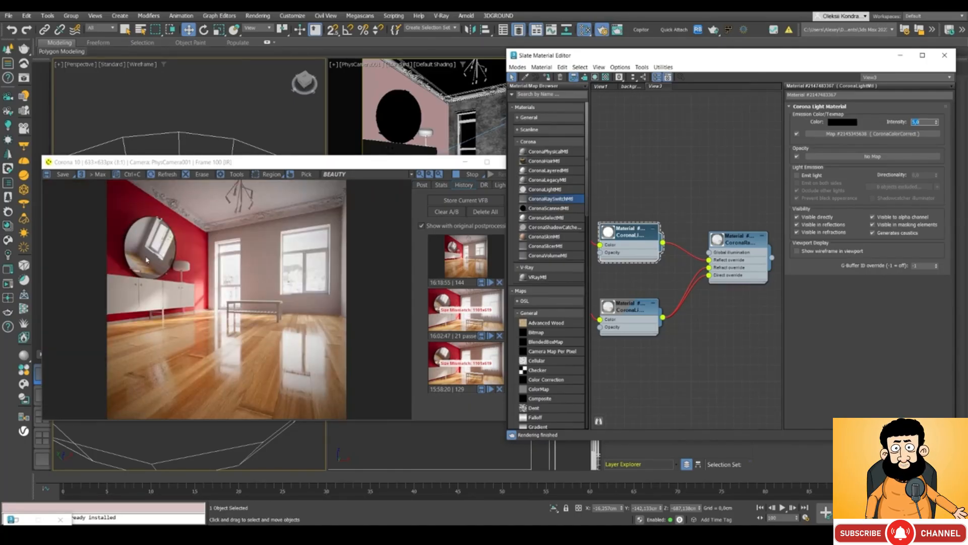
pyautogui.scroll(1, 168, 241)
pyautogui.scroll(-1, 168, 241)
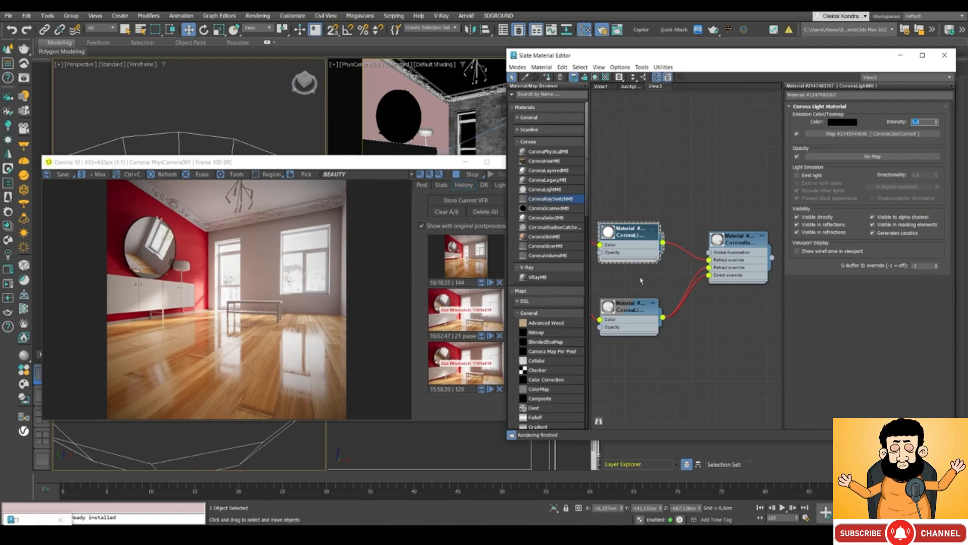
pyautogui.click(797, 175)
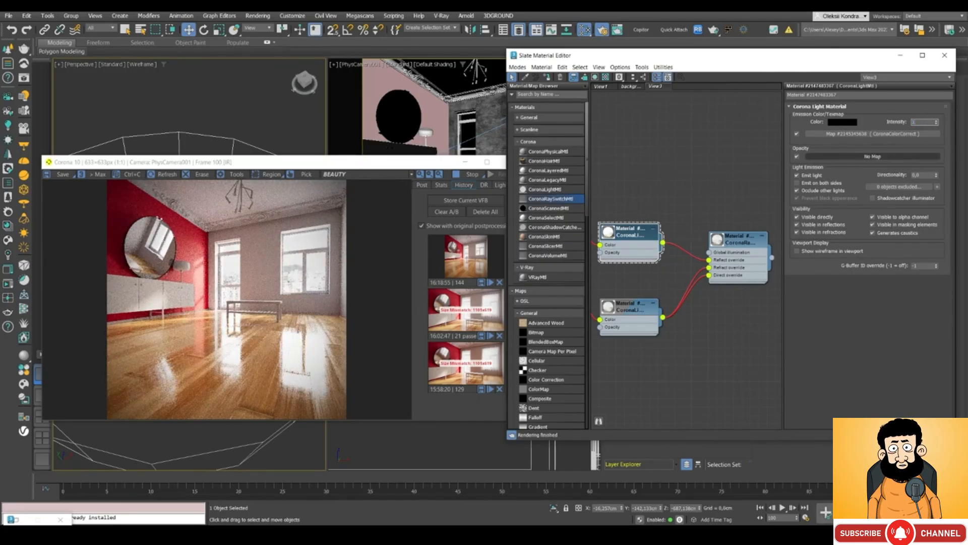
pyautogui.press('Return')
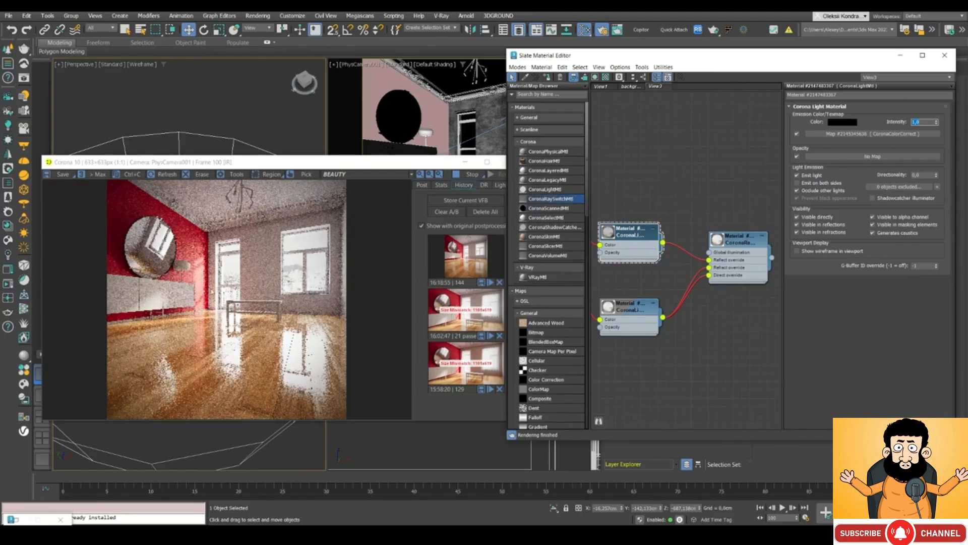
pyautogui.click(171, 236)
pyautogui.scroll(2, 171, 235)
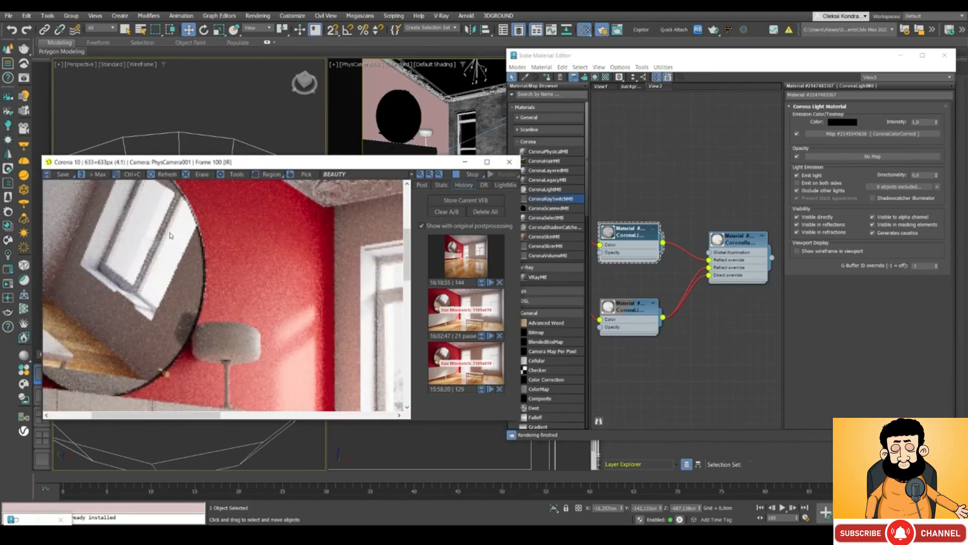
pyautogui.scroll(-2, 171, 236)
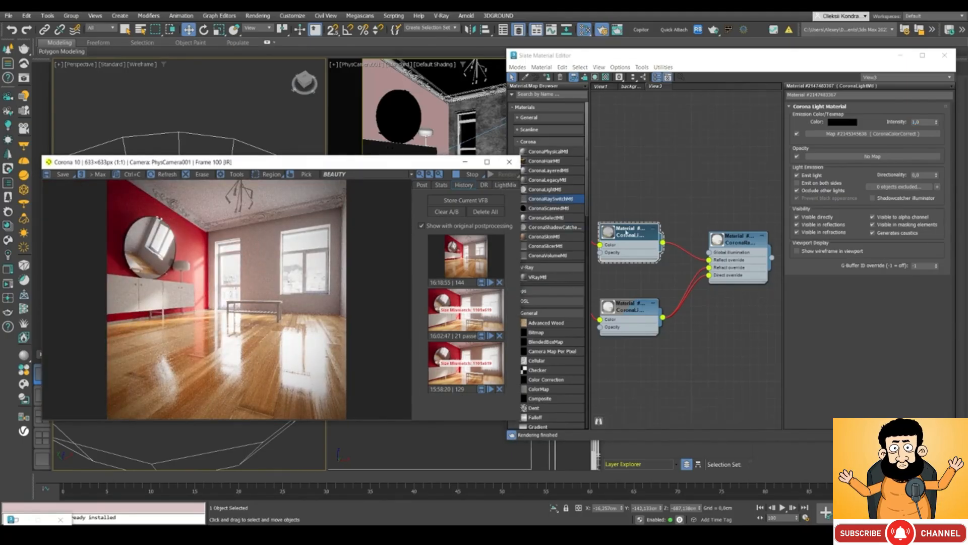
# Step: Switch Emit light off and on again for the reflection CoronaLightMtl, trying intensities of 0.1 and 1.0
pyautogui.moveTo(625, 234); pyautogui.dragTo(618, 216)
pyautogui.click(802, 176)
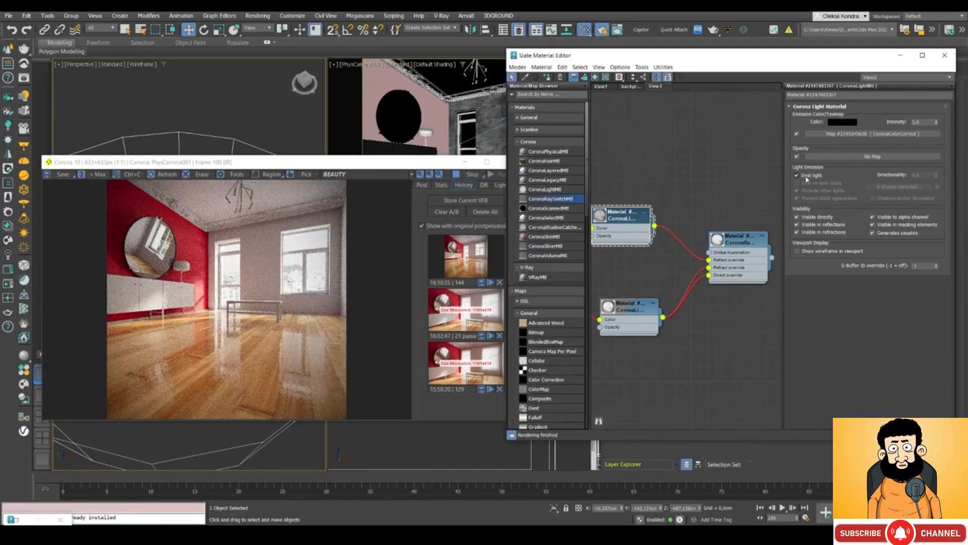
pyautogui.click(797, 175)
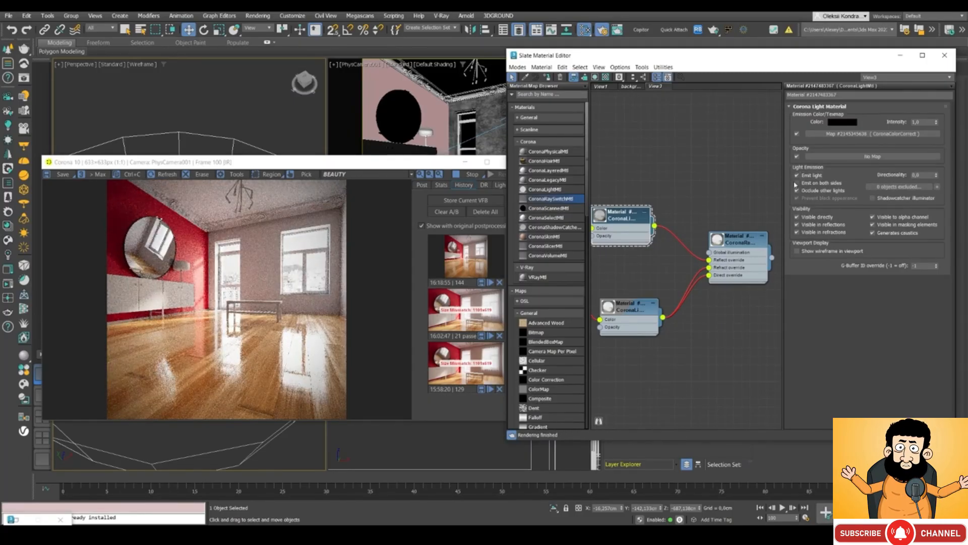
pyautogui.doubleClick(924, 122)
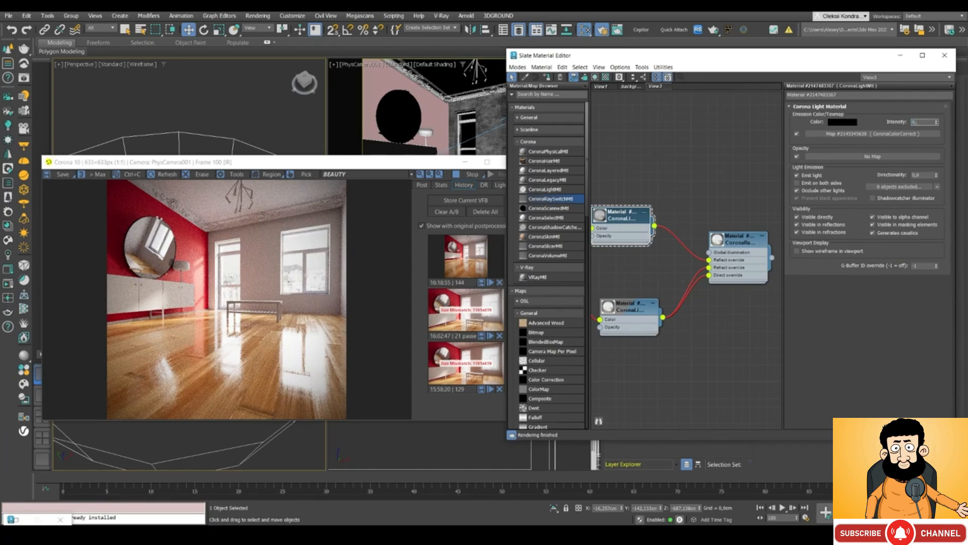
pyautogui.write('0,1')
pyautogui.press('Return')
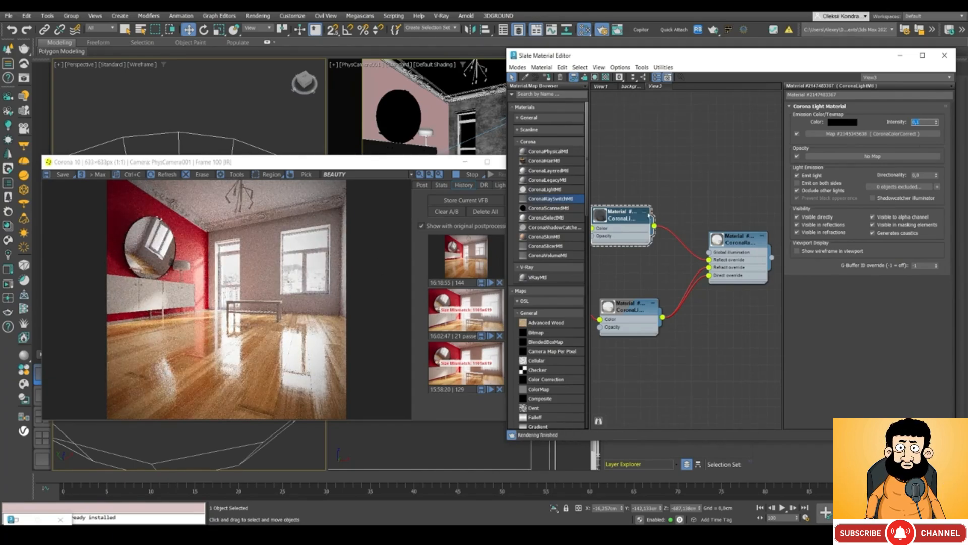
pyautogui.doubleClick(919, 122)
pyautogui.write('1')
pyautogui.press('Return')
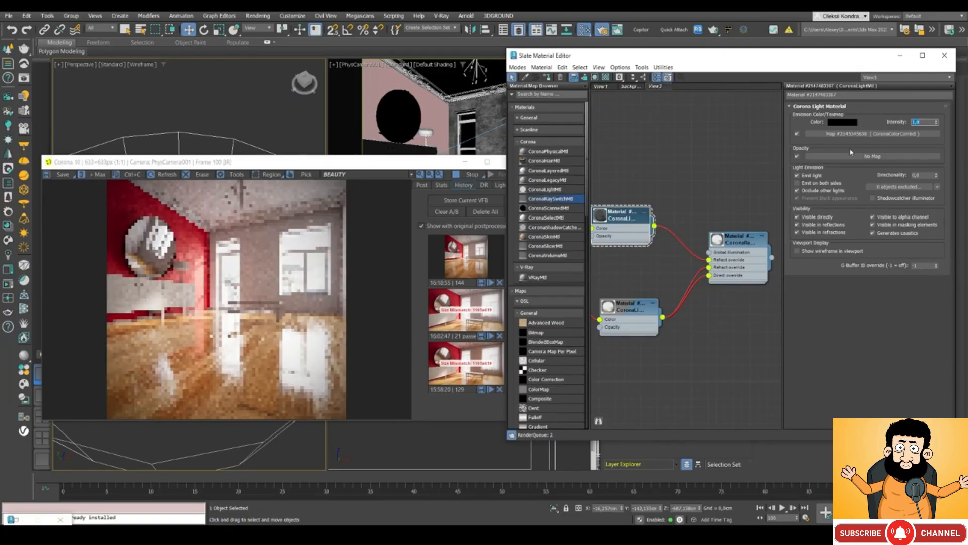
# Step: Disable Emit light on the reflection CoronaLightMtl and set its intensity to 3.0
pyautogui.click(797, 176)
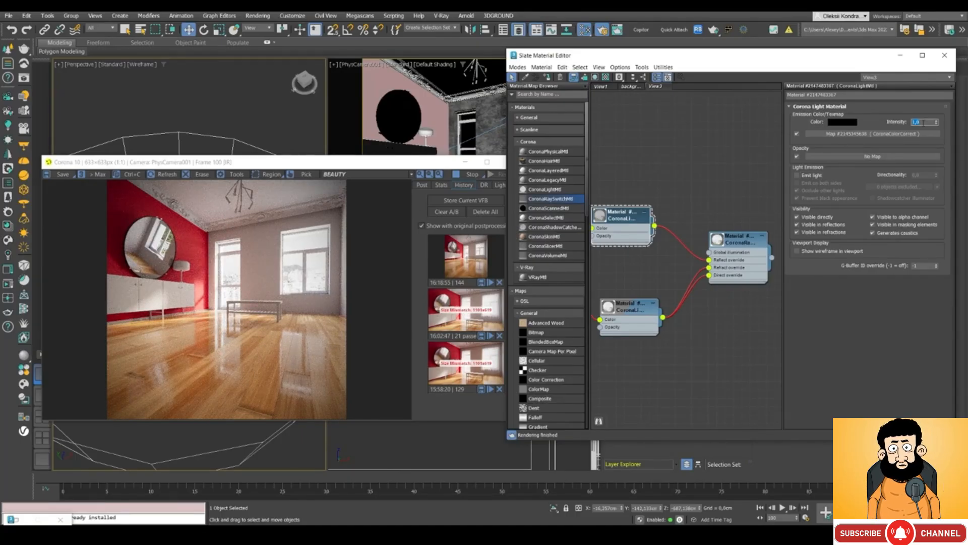
pyautogui.write('3')
pyautogui.press('Return')
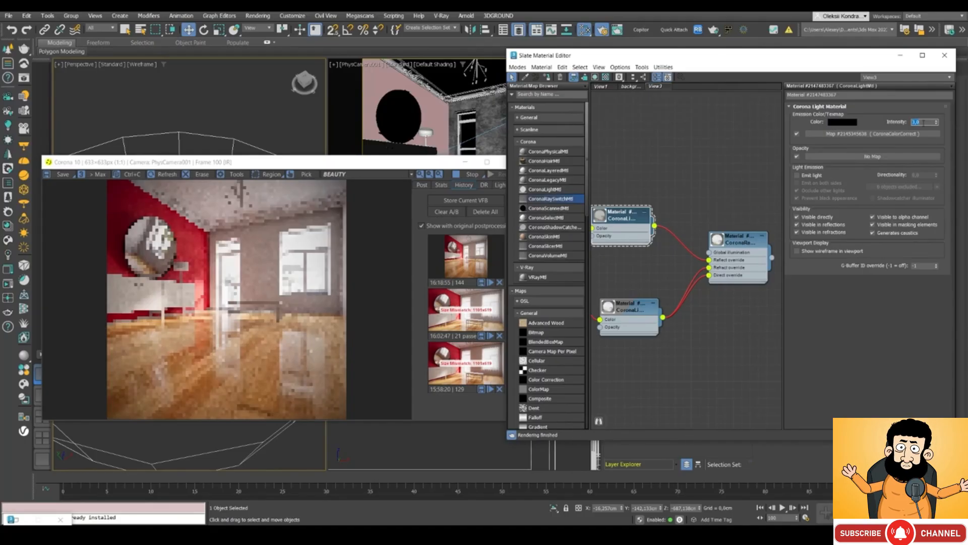
# Step: Store the current Corona render in the history and compare it with the stored render using the A/B divider
pyautogui.click(270, 284)
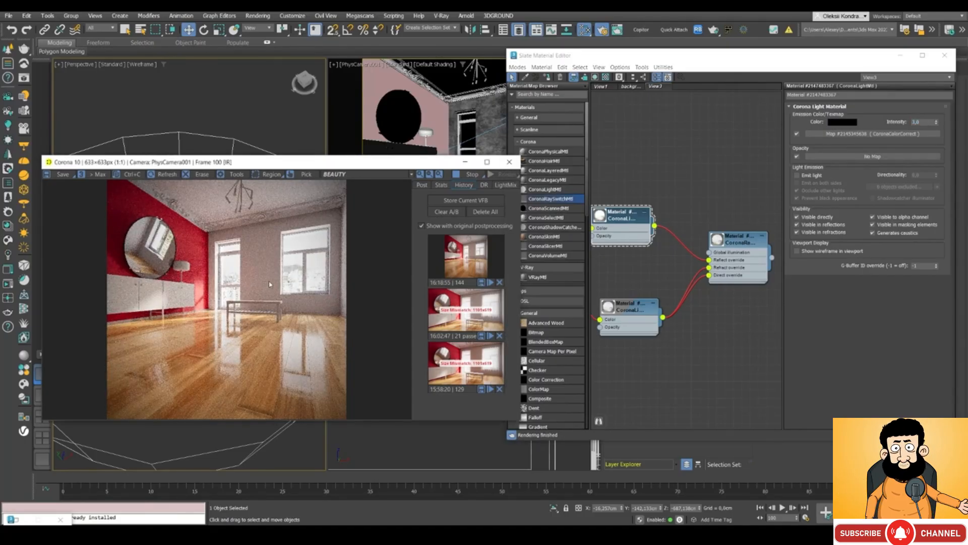
pyautogui.click(462, 202)
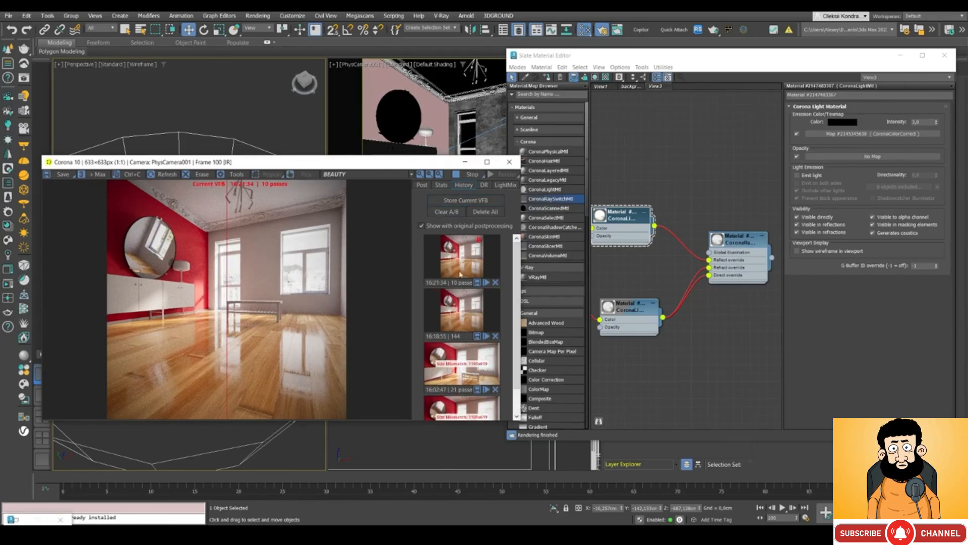
pyautogui.moveTo(227, 293); pyautogui.dragTo(163, 285)
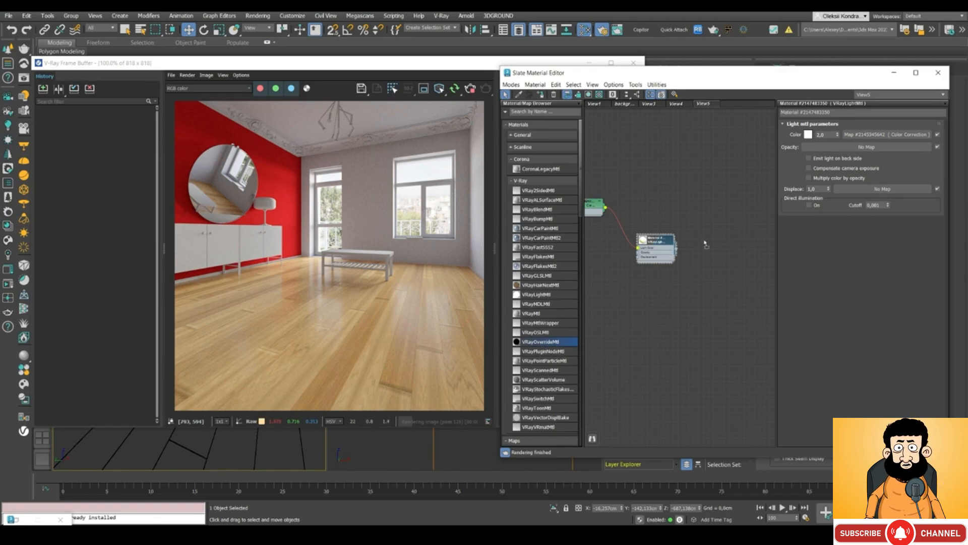
# Step: Add a VRayOverrideMtl to the node graph and connect the VRayLightMtl to its Base material slot
pyautogui.moveTo(706, 244); pyautogui.dragTo(722, 214)
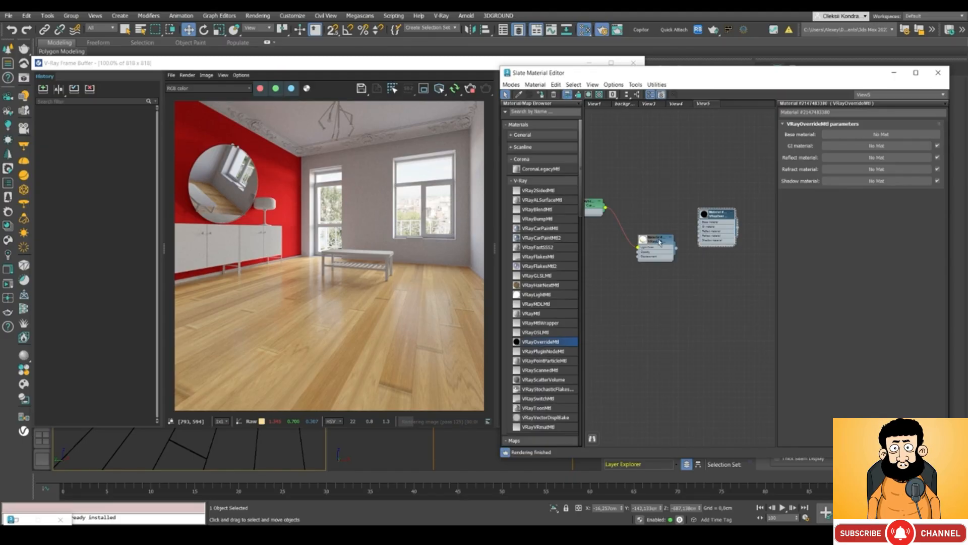
pyautogui.moveTo(663, 242); pyautogui.dragTo(669, 256)
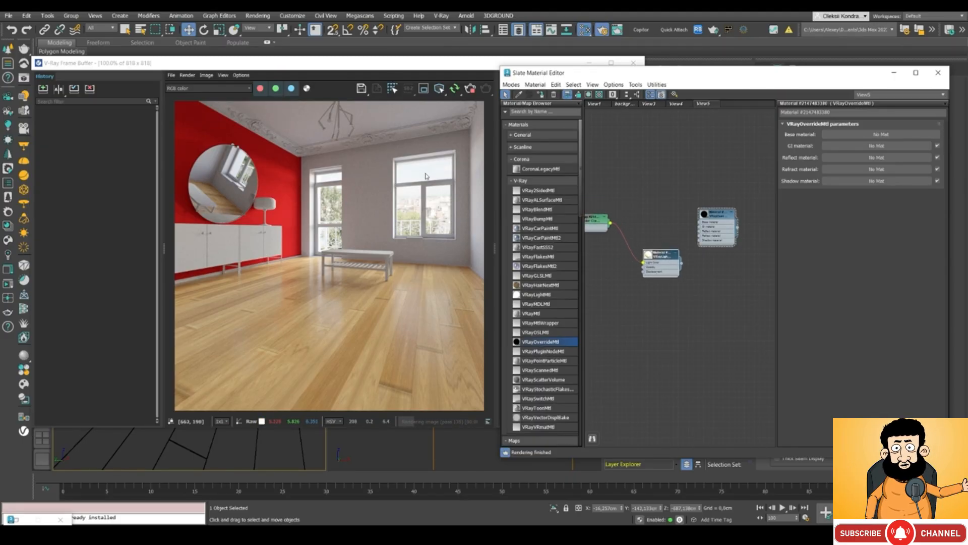
pyautogui.moveTo(253, 64); pyautogui.dragTo(236, 84)
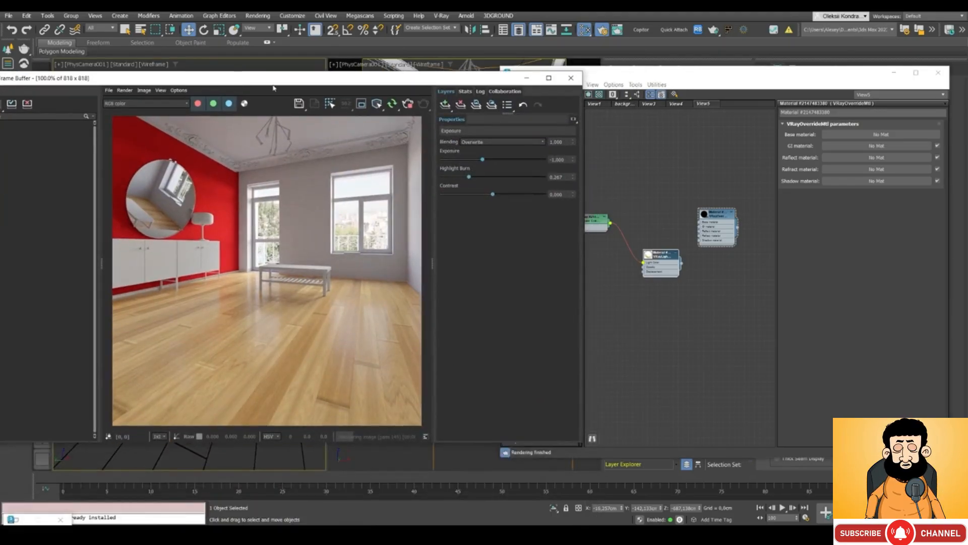
pyautogui.moveTo(682, 263); pyautogui.dragTo(700, 221)
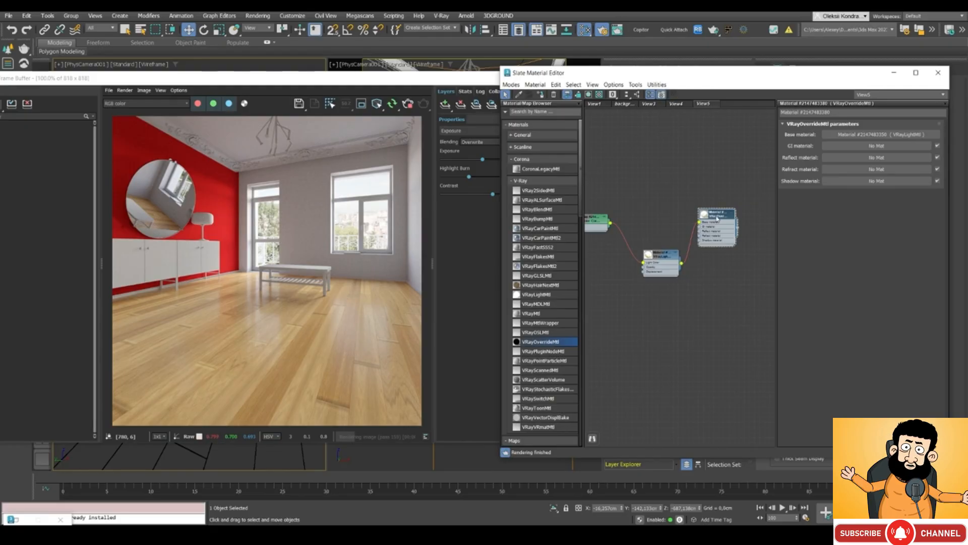
# Step: Assign the VRayOverrideMtl to the selected background object
pyautogui.moveTo(347, 87); pyautogui.dragTo(273, 247)
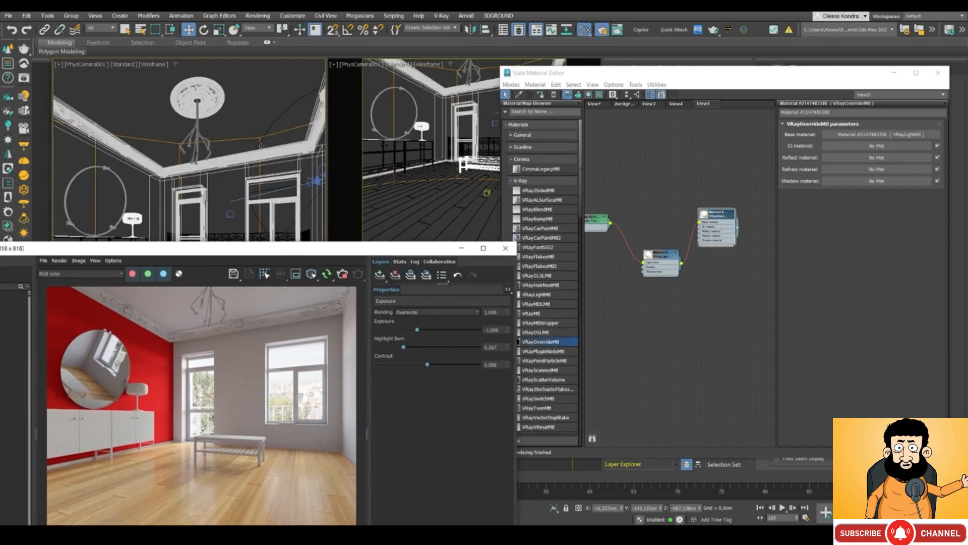
pyautogui.click(546, 104)
pyautogui.moveTo(262, 245); pyautogui.dragTo(321, 105)
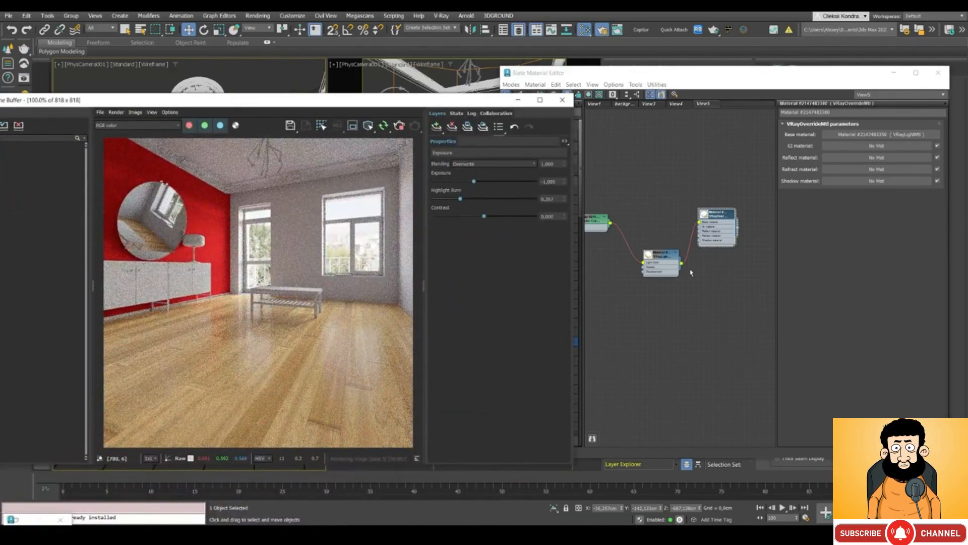
# Step: Save the current V-Ray render to the frame buffer history
pyautogui.moveTo(217, 101); pyautogui.dragTo(316, 101)
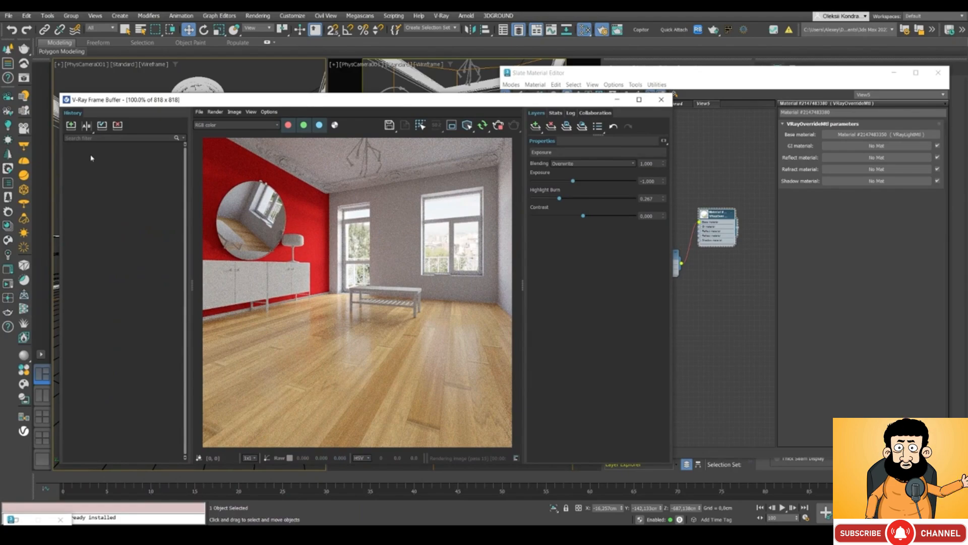
pyautogui.click(71, 125)
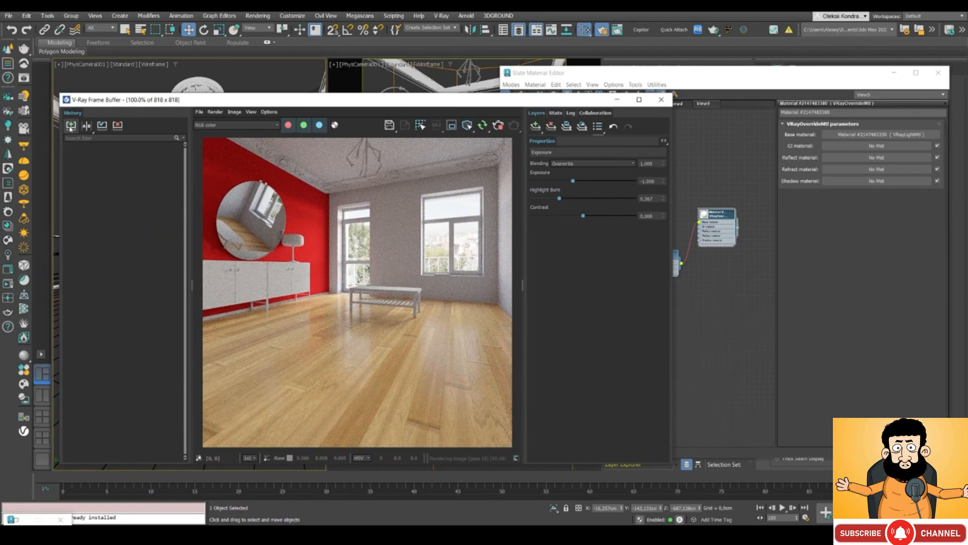
pyautogui.moveTo(212, 99); pyautogui.dragTo(105, 99)
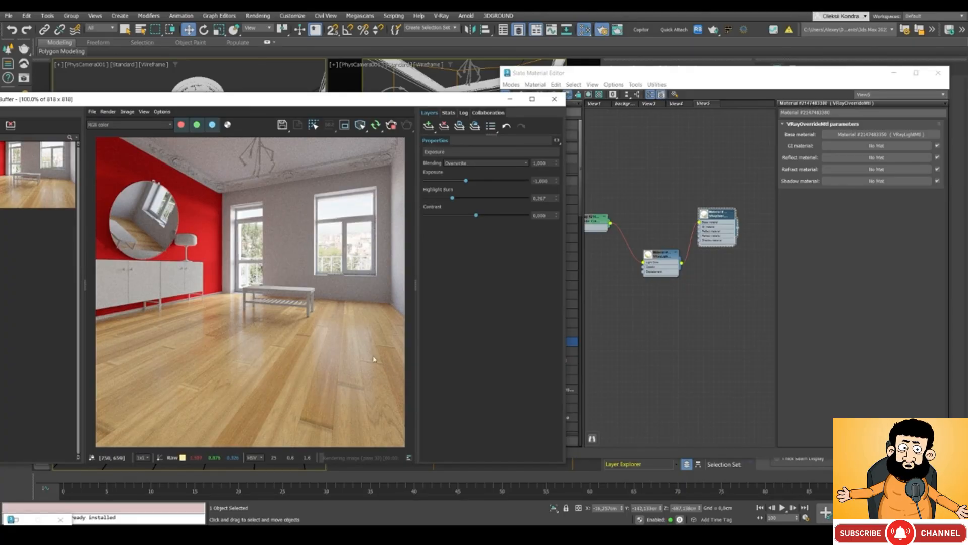
# Step: Duplicate the VRayLightMtl node, placing the copy above the original in the node graph
pyautogui.scroll(2, 726, 239)
pyautogui.moveTo(618, 206); pyautogui.dragTo(659, 240, button='middle')
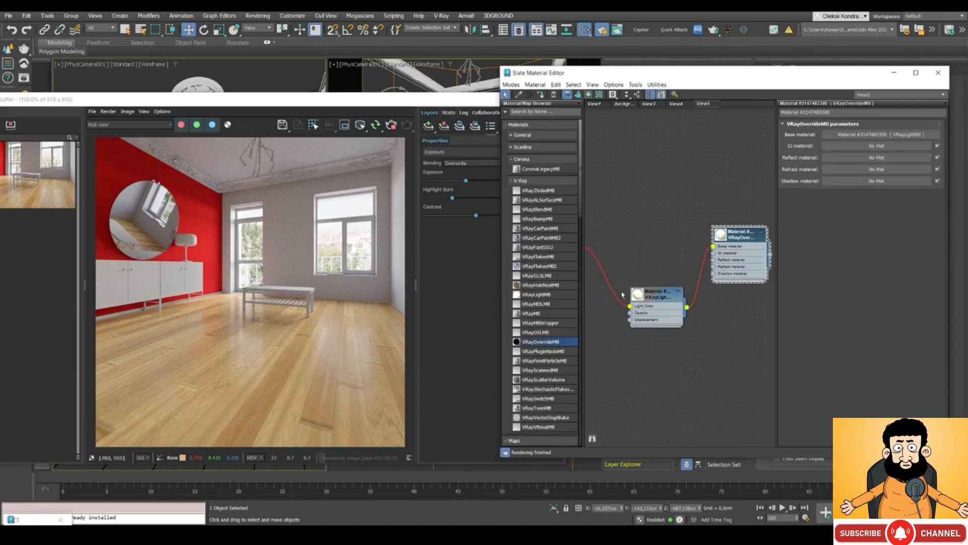
pyautogui.doubleClick(654, 298)
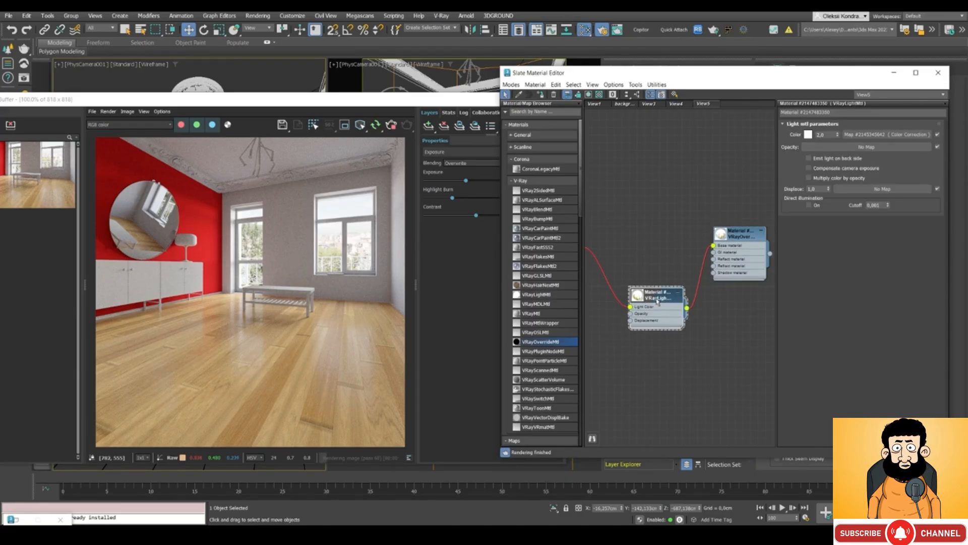
pyautogui.keyDown('shift'); pyautogui.moveTo(657, 301); pyautogui.dragTo(652, 210); pyautogui.keyUp('shift')
# Step: Set the duplicated VRayLightMtl's color multiplier to 15.0 and connect it to the VRayOverrideMtl's Reflect material slot
pyautogui.doubleClick(652, 211)
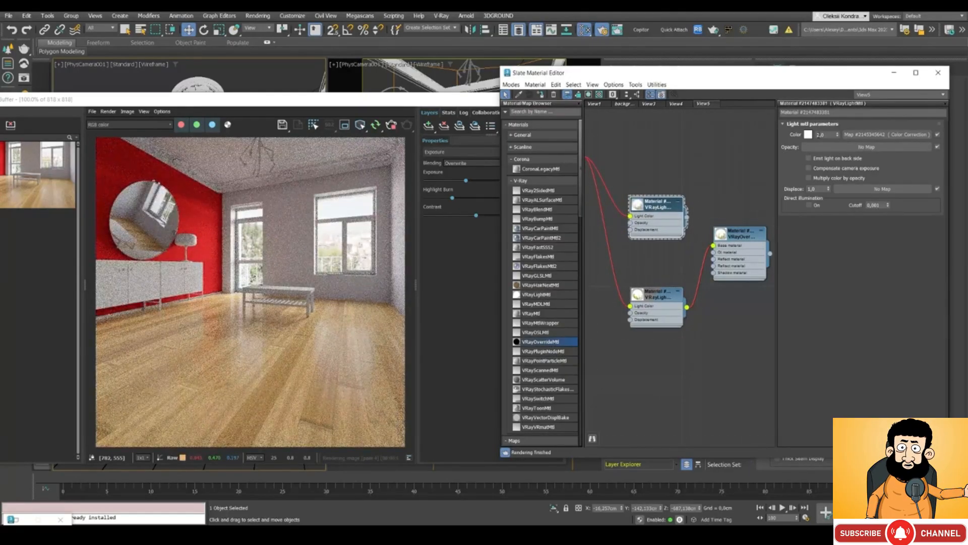
pyautogui.doubleClick(821, 135)
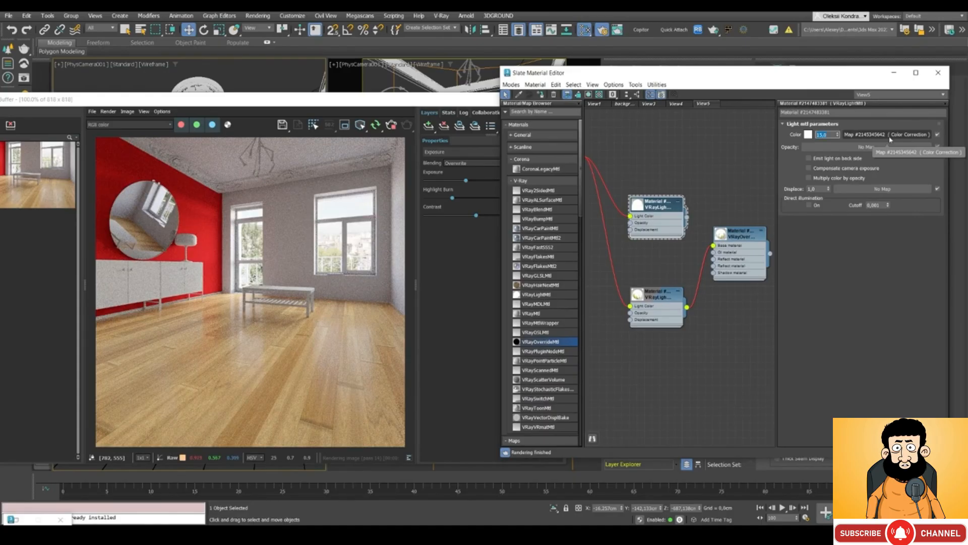
pyautogui.press('Return')
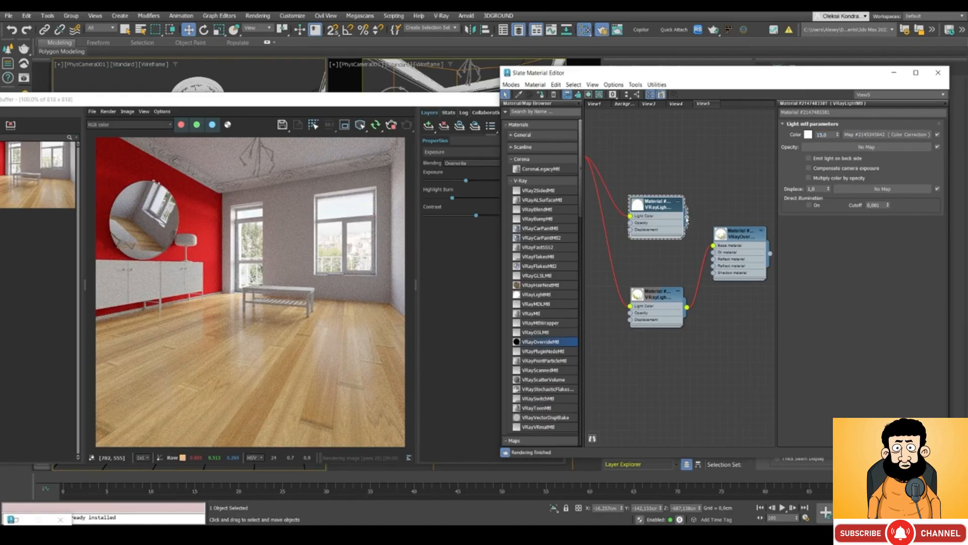
pyautogui.moveTo(690, 240); pyautogui.dragTo(713, 260)
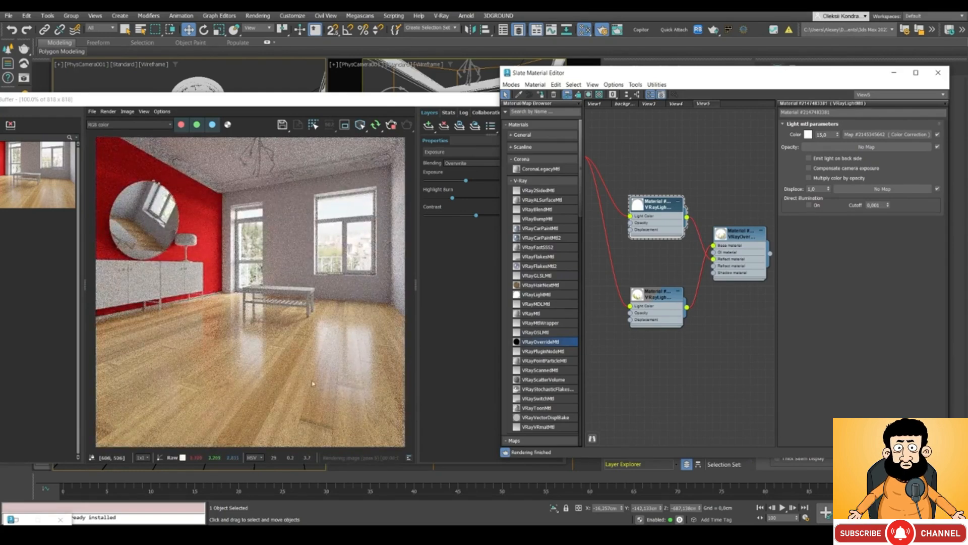
# Step: Save the new render to the frame buffer history and set the two stored renders as A and B for comparison
pyautogui.moveTo(34, 99); pyautogui.dragTo(127, 93)
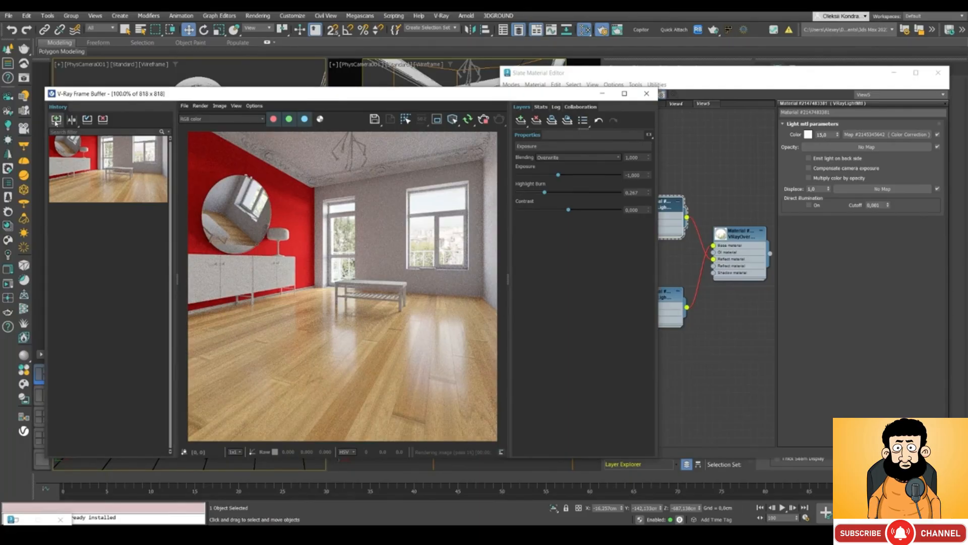
pyautogui.click(56, 121)
pyautogui.rightClick(105, 168)
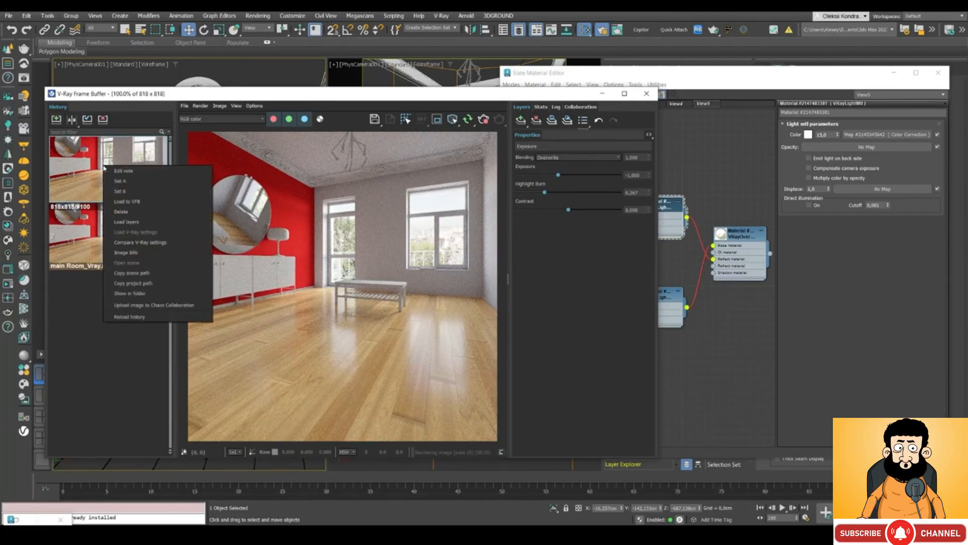
pyautogui.click(120, 181)
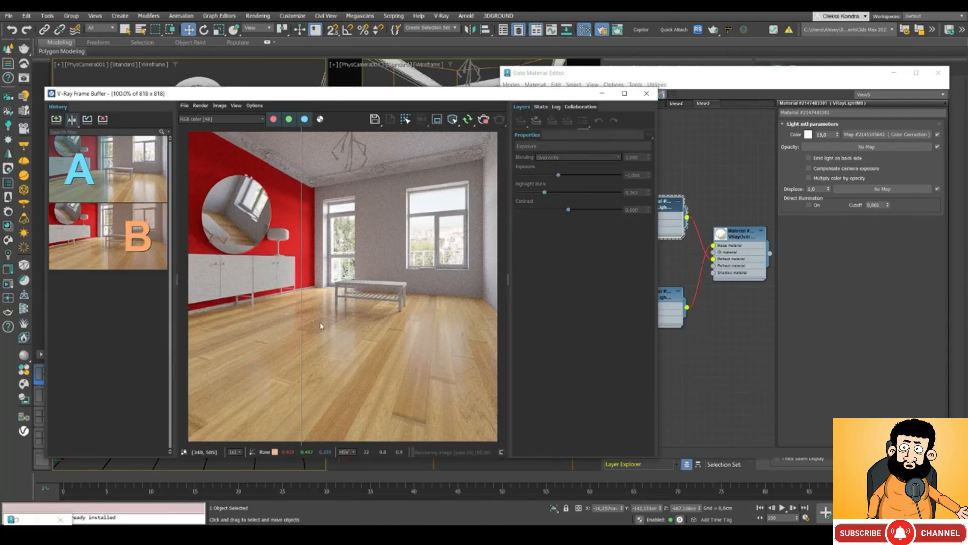
# Step: Compare the floor, mirror and window areas of renders A and B by sweeping the divider across the image
pyautogui.moveTo(302, 317); pyautogui.dragTo(235, 323)
pyautogui.moveTo(239, 207); pyautogui.dragTo(364, 231)
pyautogui.moveTo(438, 100); pyautogui.dragTo(385, 89)
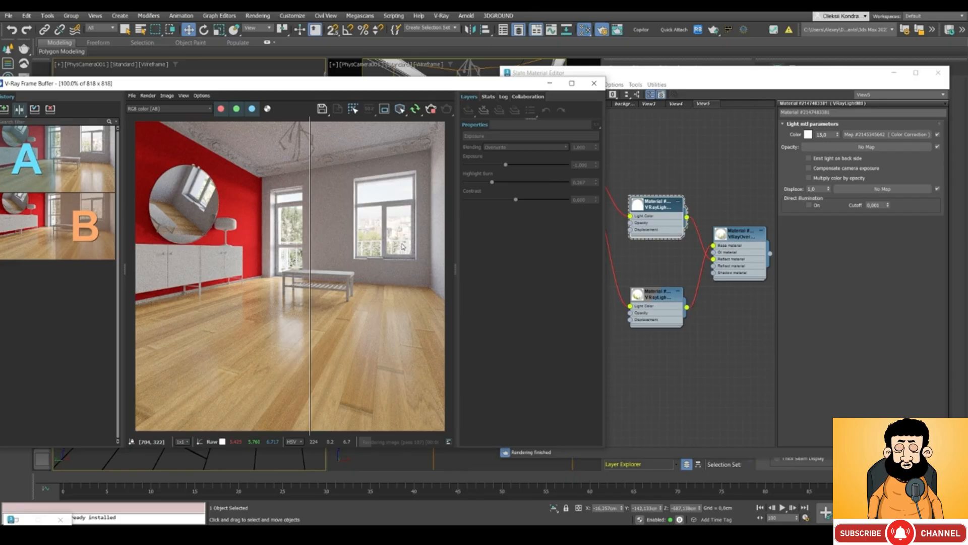
pyautogui.moveTo(311, 222); pyautogui.dragTo(339, 214)
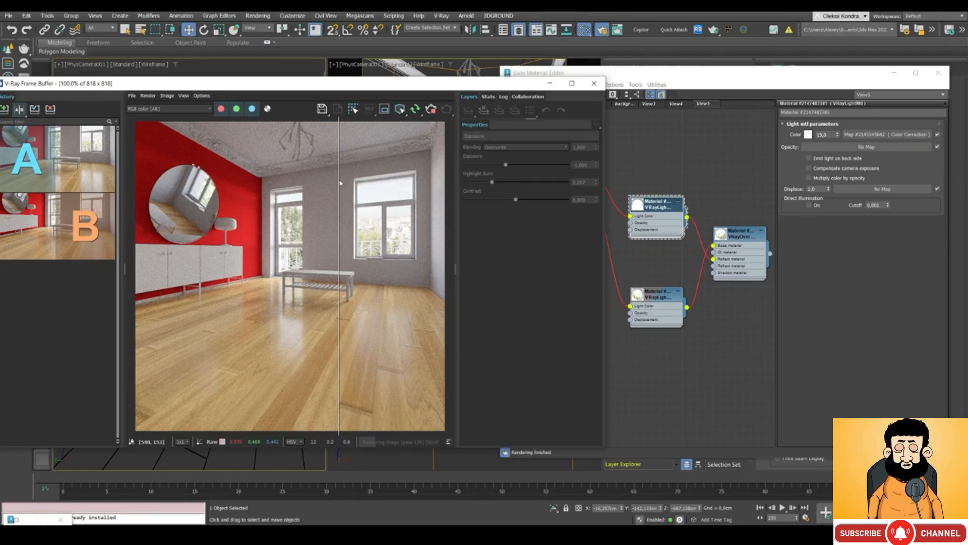
pyautogui.moveTo(339, 185); pyautogui.dragTo(413, 184)
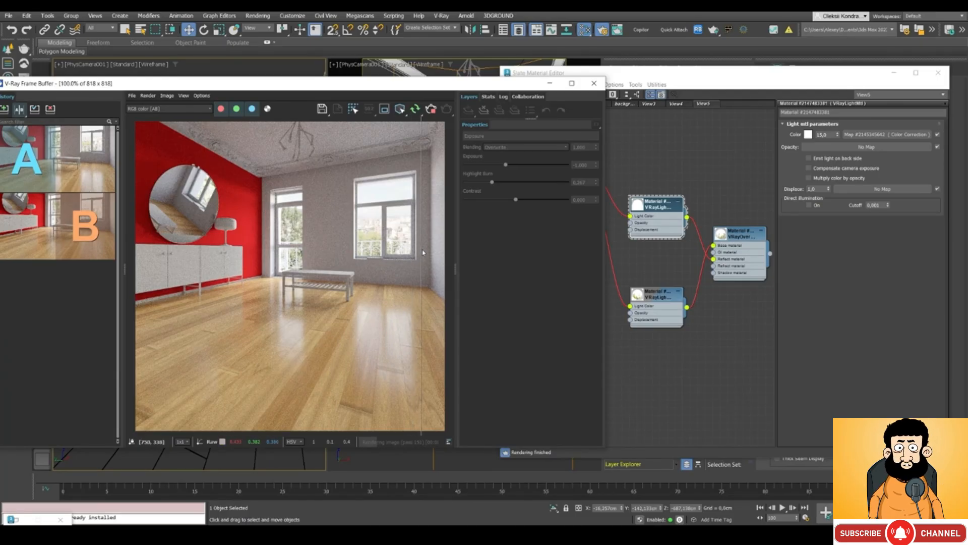
pyautogui.moveTo(413, 260); pyautogui.dragTo(335, 250)
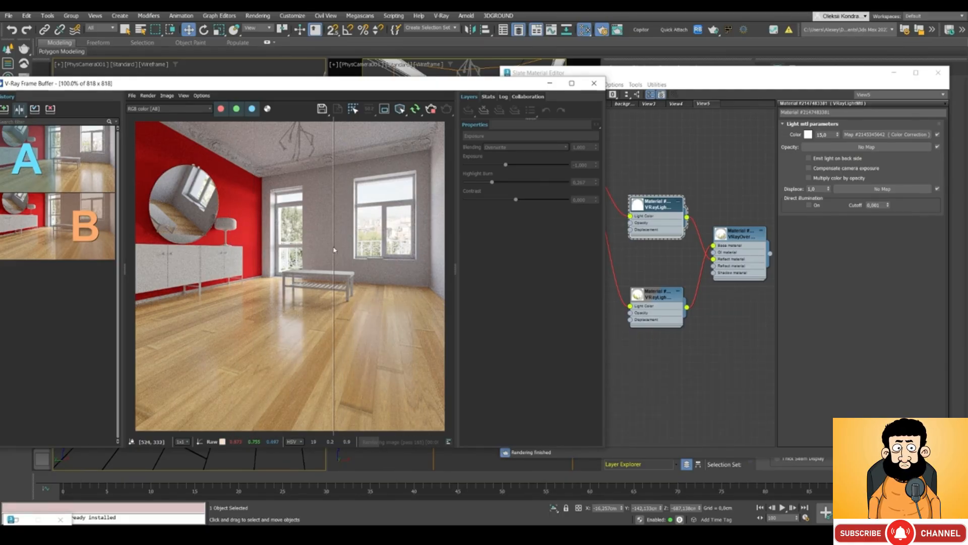